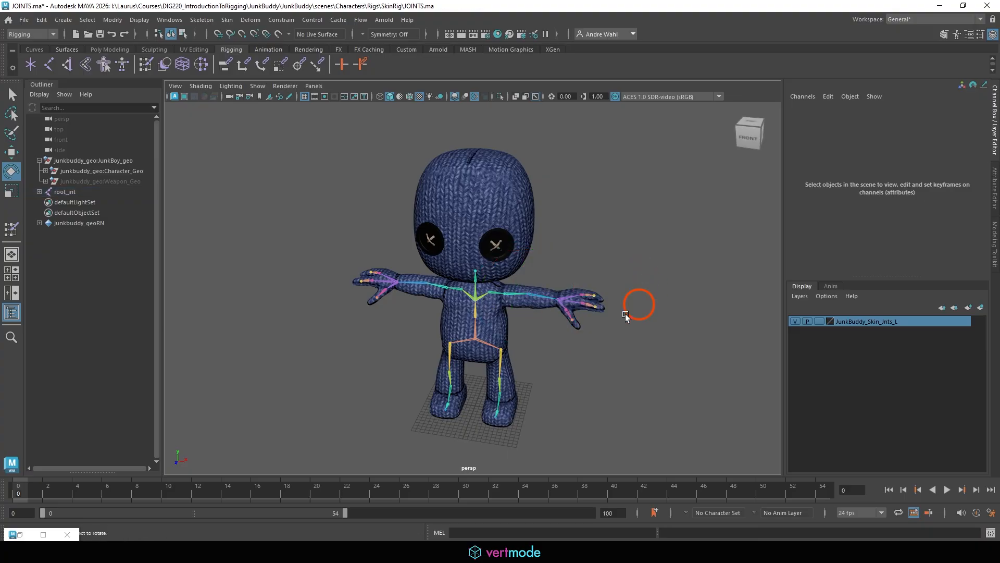
mouse_move(627, 316)
alt+mouse_down()
mouse_move(636, 285)
mouse_move(620, 298)
alt+mouse_up()
alt+right_drag(609, 289, 409, 461)
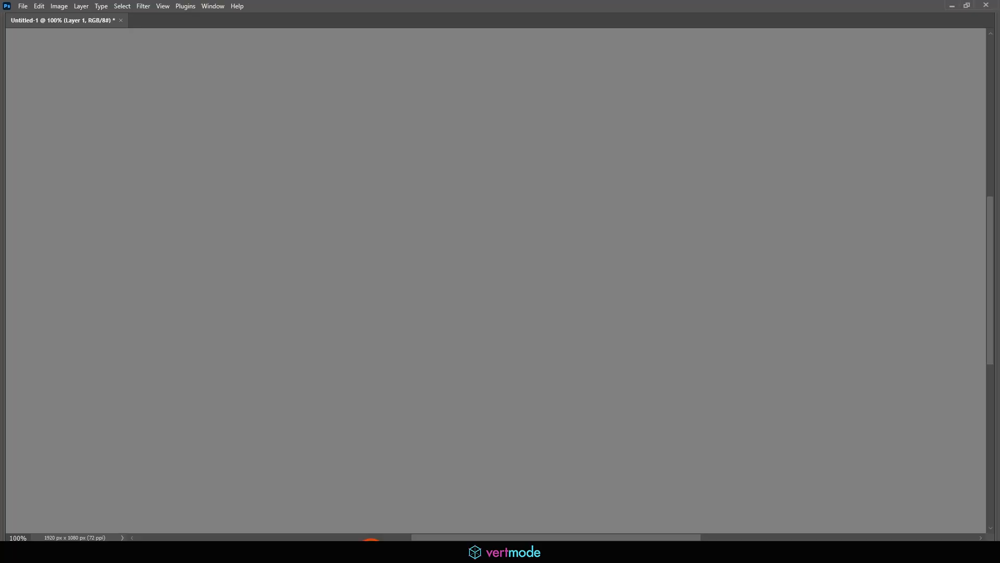
Step: Switch to the blank Photoshop canvas and handwrite the underlined word "Skin" in white
click(380, 287)
mouse_move(143, 90)
mouse_down()
mouse_move(128, 118)
mouse_move(226, 123)
mouse_up()
click(191, 94)
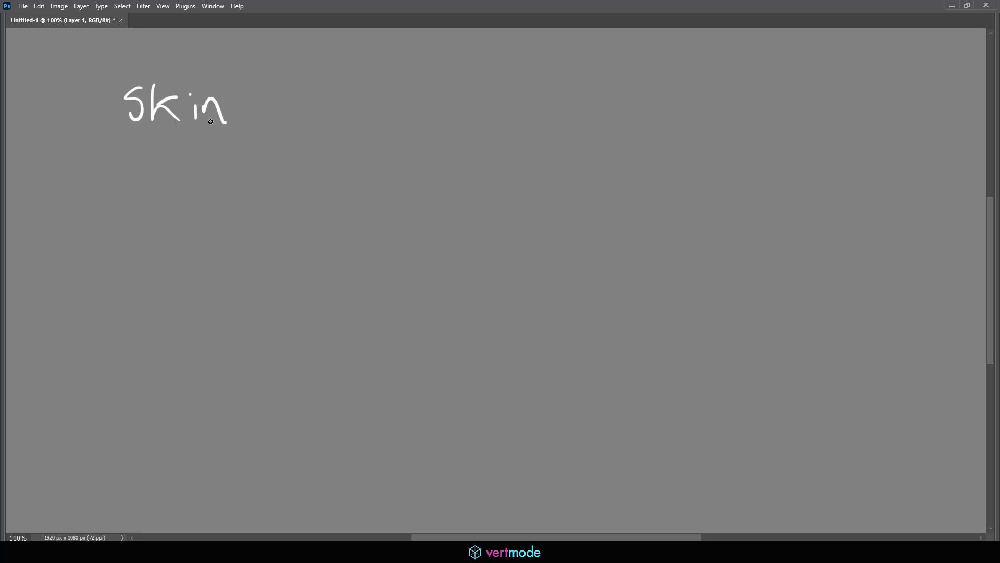
drag(126, 133, 243, 138)
Step: Handwrite "Joint → Bound" in white below the underlined word "Skin"
mouse_move(143, 156)
mouse_down()
mouse_move(134, 173)
mouse_move(158, 168)
mouse_move(175, 179)
mouse_up()
click(173, 157)
mouse_move(183, 179)
mouse_down()
mouse_move(192, 168)
mouse_move(198, 179)
mouse_up()
drag(207, 156, 207, 177)
mouse_move(200, 167)
mouse_down()
mouse_move(269, 164)
mouse_move(263, 177)
mouse_move(290, 178)
mouse_up()
mouse_move(287, 155)
mouse_down()
mouse_move(304, 172)
mouse_move(288, 181)
mouse_up()
drag(310, 167, 310, 168)
mouse_move(324, 180)
mouse_down()
mouse_move(365, 177)
mouse_move(358, 183)
mouse_up()
drag(369, 138, 382, 183)
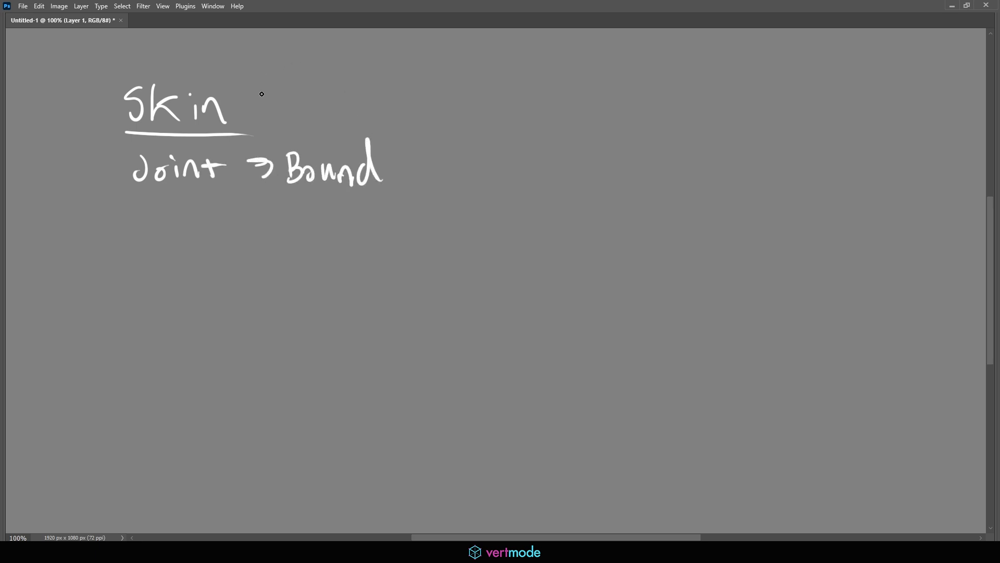
Step: Add the word "Rig" to the white "Skin" heading and extend the underline beneath it
drag(264, 119, 264, 121)
mouse_move(263, 84)
mouse_down()
mouse_move(288, 121)
mouse_move(339, 109)
mouse_up()
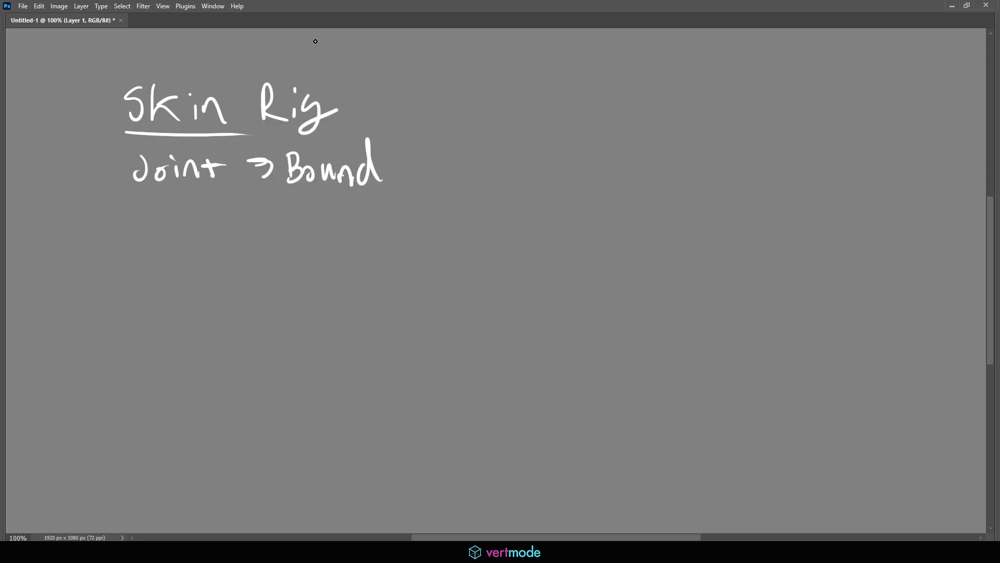
drag(236, 134, 338, 140)
Step: Handwrite an underlined black heading "Ctrl Rig" opposite the Skin Rig notes, with "move" and a star beneath it
drag(612, 110, 632, 113)
mouse_move(647, 85)
mouse_down()
mouse_move(646, 111)
mouse_move(659, 96)
mouse_up()
mouse_move(655, 109)
mouse_down()
mouse_move(679, 90)
mouse_move(679, 115)
mouse_up()
mouse_move(740, 77)
mouse_down()
mouse_move(745, 97)
mouse_move(774, 110)
mouse_up()
click(772, 89)
mouse_move(790, 95)
mouse_down()
mouse_move(781, 104)
mouse_move(810, 106)
mouse_up()
drag(587, 120, 627, 123)
drag(710, 128, 832, 117)
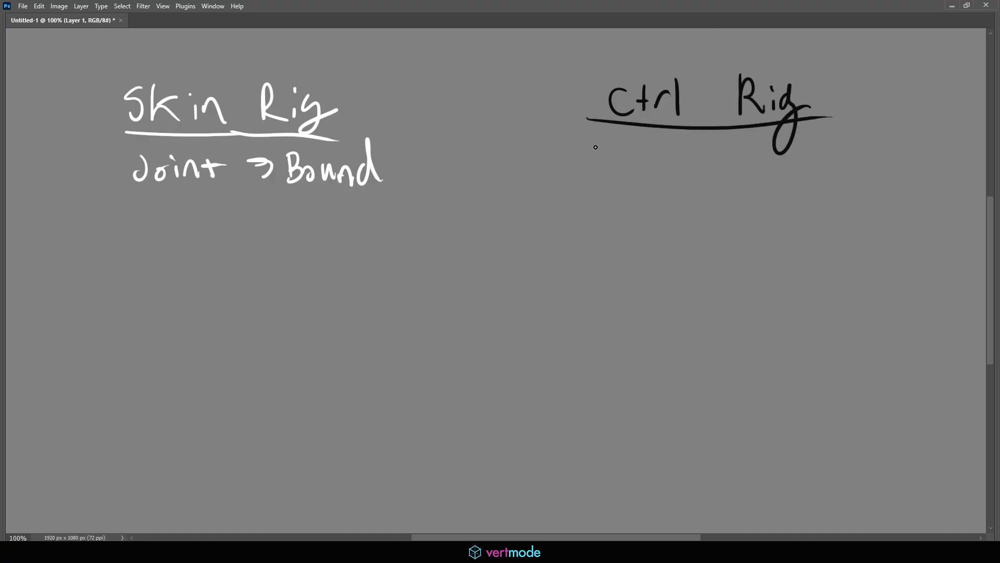
mouse_move(612, 152)
mouse_down()
mouse_move(636, 175)
mouse_move(671, 152)
mouse_move(698, 176)
mouse_up()
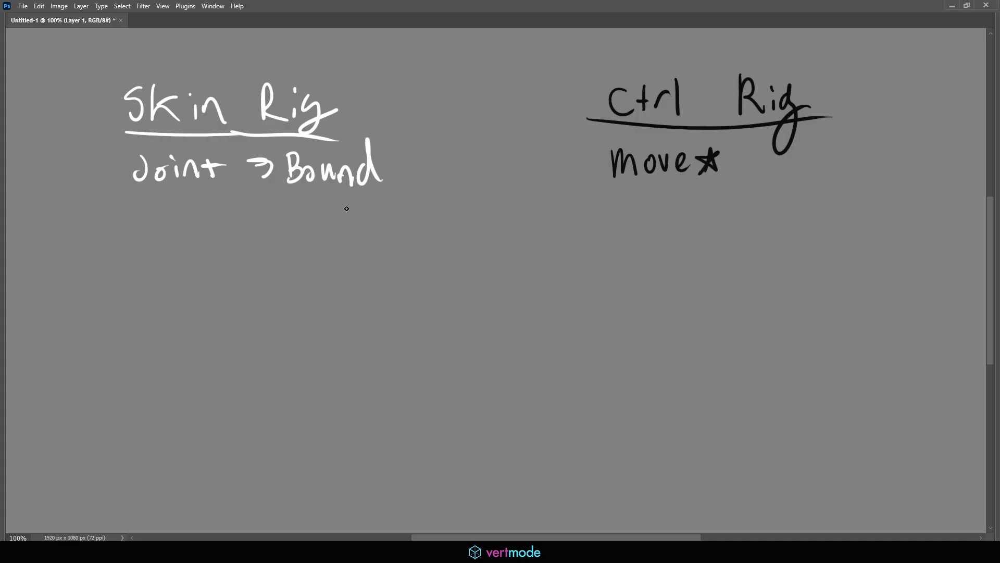
Step: Draw black curved arrows from both rig notes toward the middle and write "Reference" between them
mouse_move(347, 203)
mouse_down()
mouse_move(370, 250)
mouse_move(457, 284)
mouse_move(440, 294)
mouse_up()
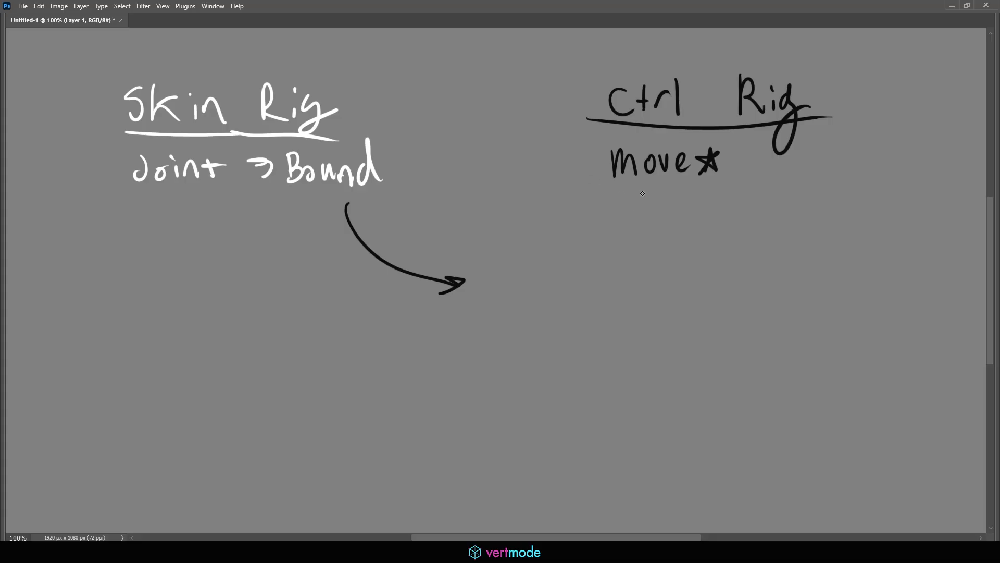
mouse_move(642, 199)
mouse_down()
mouse_move(525, 281)
mouse_move(558, 293)
mouse_up()
mouse_move(446, 230)
mouse_down()
mouse_move(447, 259)
mouse_move(465, 257)
mouse_up()
mouse_move(476, 241)
mouse_down()
mouse_move(467, 249)
mouse_move(480, 255)
mouse_up()
mouse_move(486, 227)
mouse_down()
mouse_move(487, 255)
mouse_move(501, 235)
mouse_up()
drag(495, 246, 518, 239)
drag(519, 245, 558, 251)
drag(560, 245, 571, 243)
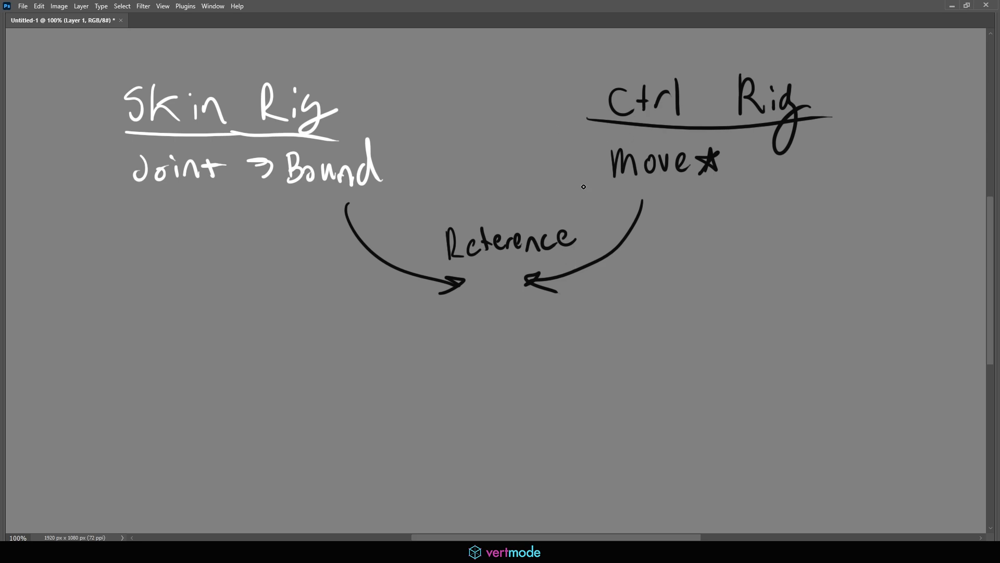
Step: Outline the Ctrl Rig notes with a black box and the Skin Rig notes with a white box
mouse_move(583, 186)
mouse_down()
mouse_move(552, 86)
mouse_move(799, 66)
mouse_move(860, 172)
mouse_move(586, 194)
mouse_up()
mouse_move(114, 199)
mouse_down()
mouse_move(92, 90)
mouse_move(368, 72)
mouse_move(410, 183)
mouse_move(115, 205)
mouse_up()
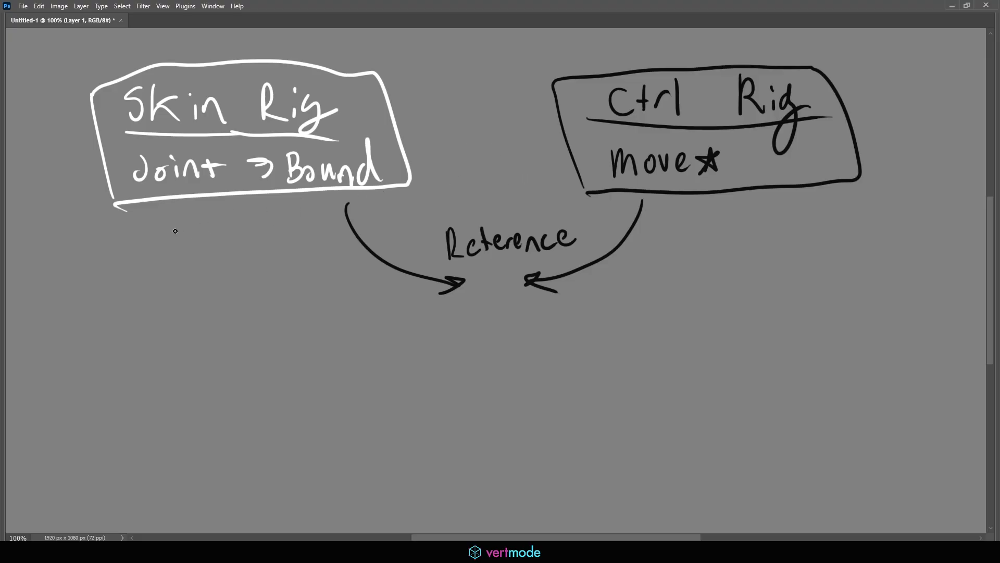
Step: Handwrite a short label directly below the white Skin Rig box
mouse_move(173, 230)
mouse_down()
mouse_move(162, 254)
mouse_move(185, 258)
mouse_up()
mouse_move(201, 237)
mouse_down()
mouse_move(202, 250)
mouse_move(242, 245)
mouse_up()
click(214, 229)
drag(276, 227, 279, 231)
mouse_move(286, 245)
mouse_down()
mouse_move(296, 234)
mouse_move(308, 244)
mouse_up()
mouse_move(312, 221)
mouse_down()
mouse_move(315, 245)
mouse_move(330, 224)
mouse_up()
drag(338, 229, 321, 245)
Step: Handwrite a short label directly below the black Ctrl Rig box, undoing a faulty stroke
mouse_move(701, 210)
mouse_down()
mouse_move(687, 223)
mouse_move(709, 229)
mouse_up()
mouse_move(715, 207)
mouse_down()
mouse_move(716, 232)
mouse_move(724, 219)
mouse_up()
mouse_move(728, 218)
mouse_down()
mouse_move(746, 222)
mouse_move(733, 233)
mouse_move(746, 217)
mouse_up()
key(ctrl+z)
mouse_move(754, 203)
mouse_down()
mouse_move(761, 231)
mouse_move(836, 228)
mouse_up()
drag(832, 209, 853, 207)
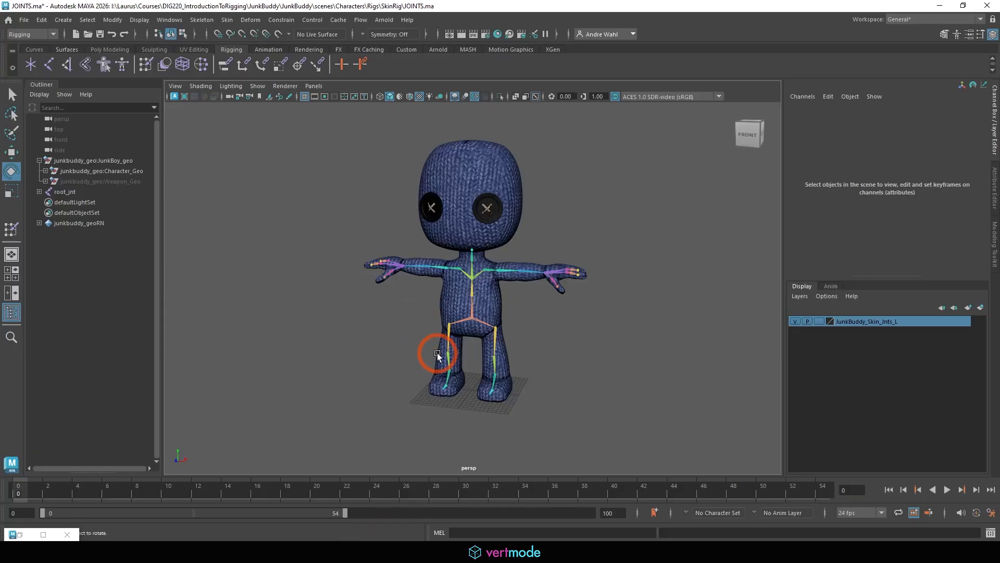
Step: Switch back to Maya, add the prefix Skin_ to every joint in the root_jnt hierarchy, and expand the root joint
click(68, 192)
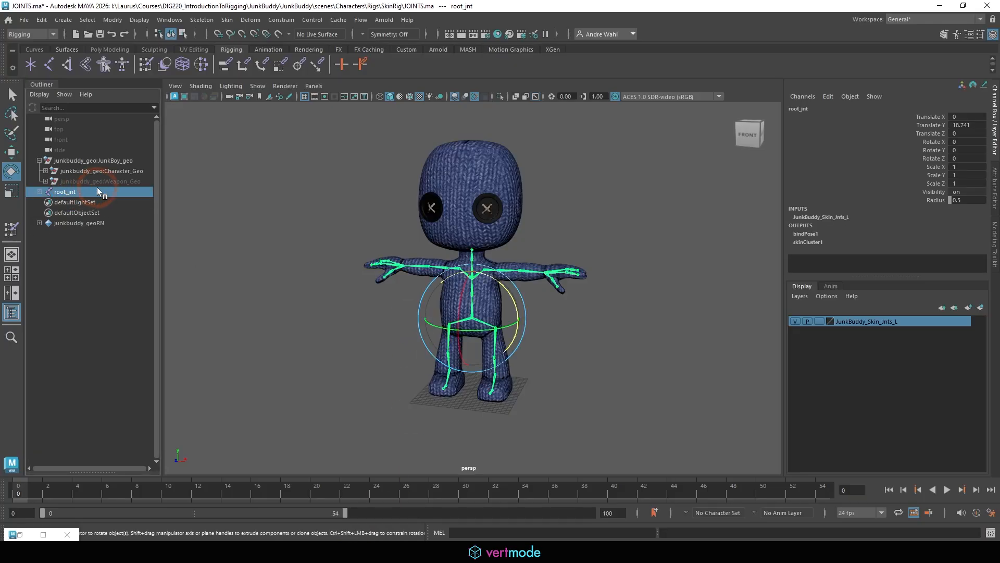
click(82, 22)
click(142, 72)
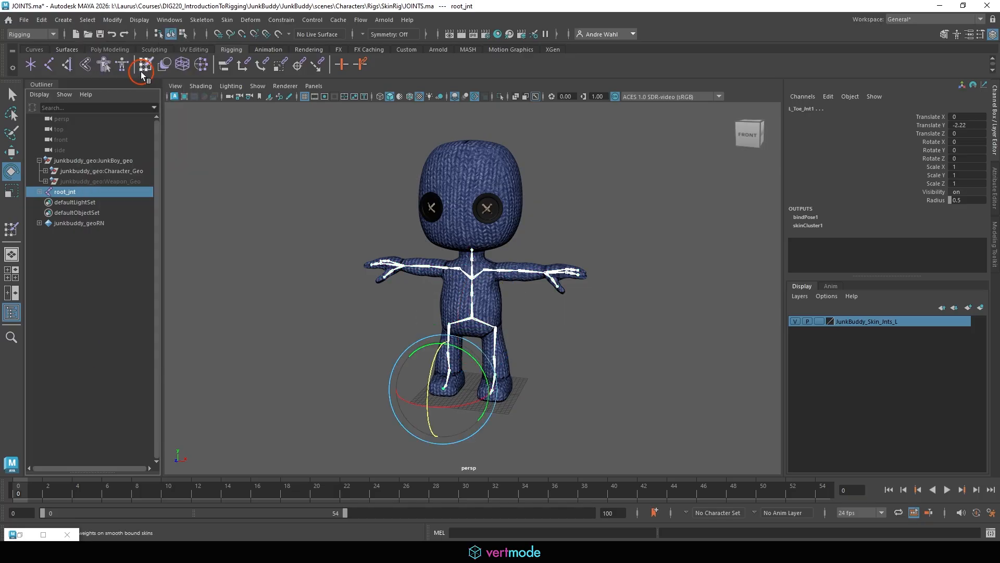
click(110, 19)
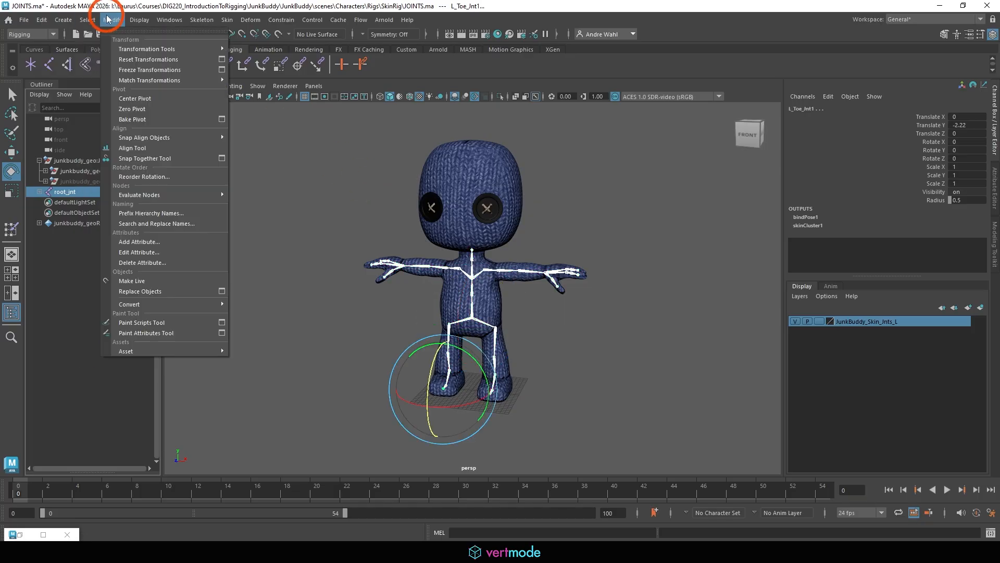
click(149, 213)
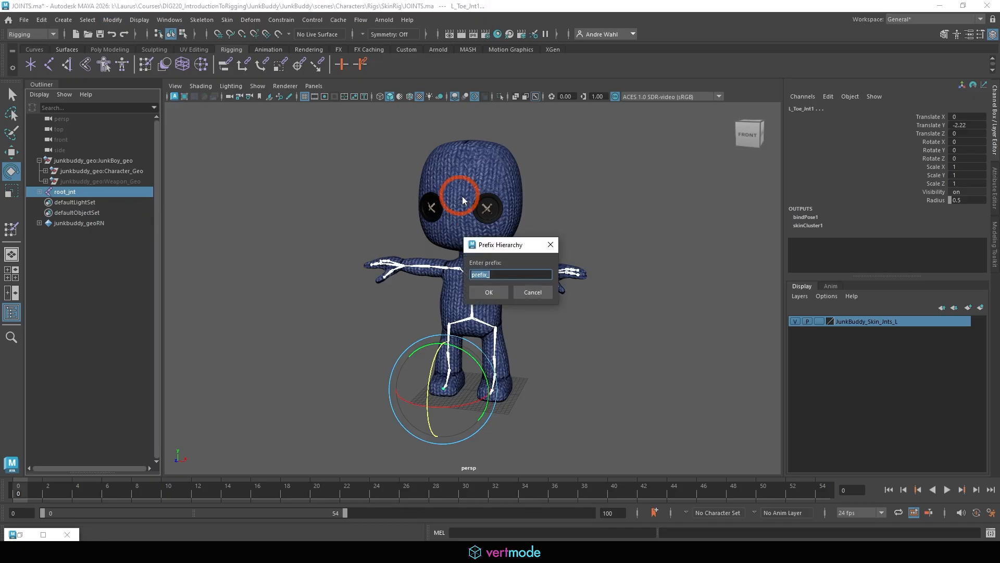
drag(506, 242, 280, 151)
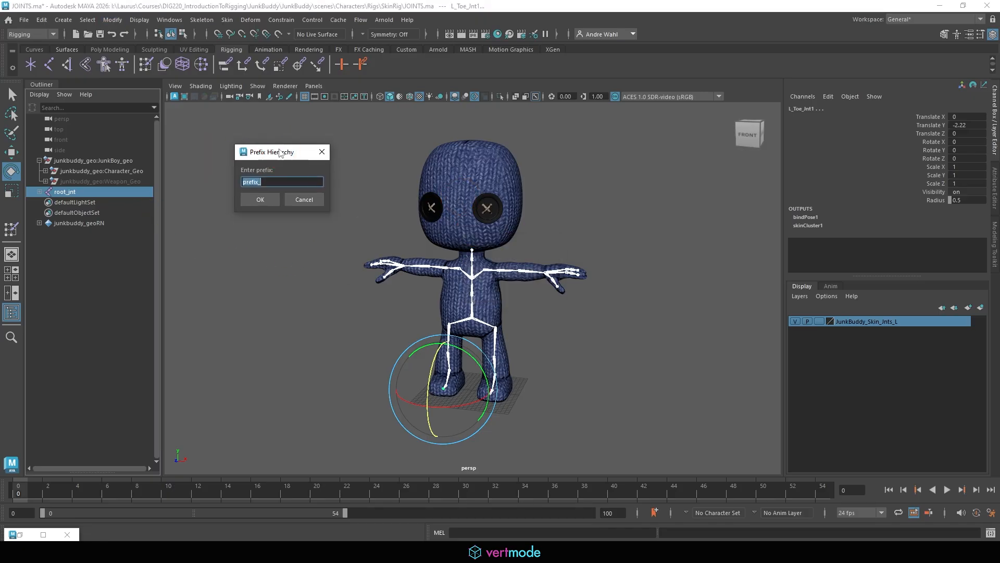
text(Skin_)
click(260, 200)
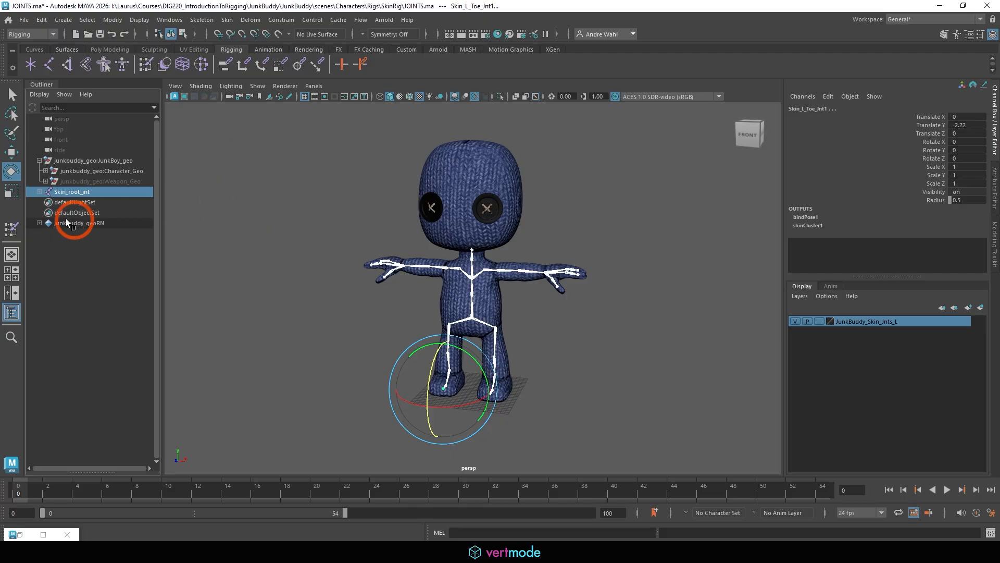
click(39, 192)
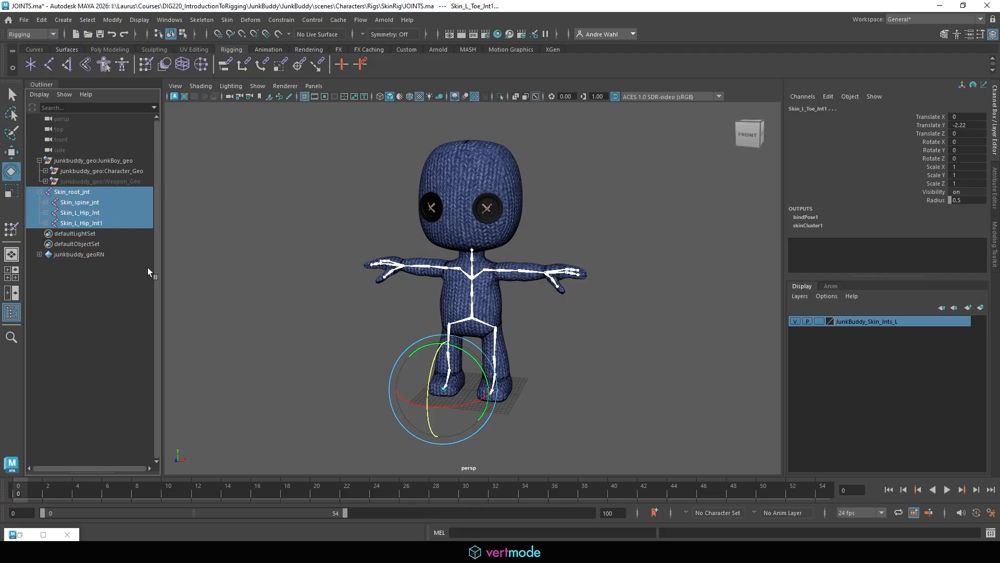
Step: Begin saving the scene as a new file and browse to the SkinRig folder inside Rigs
click(24, 19)
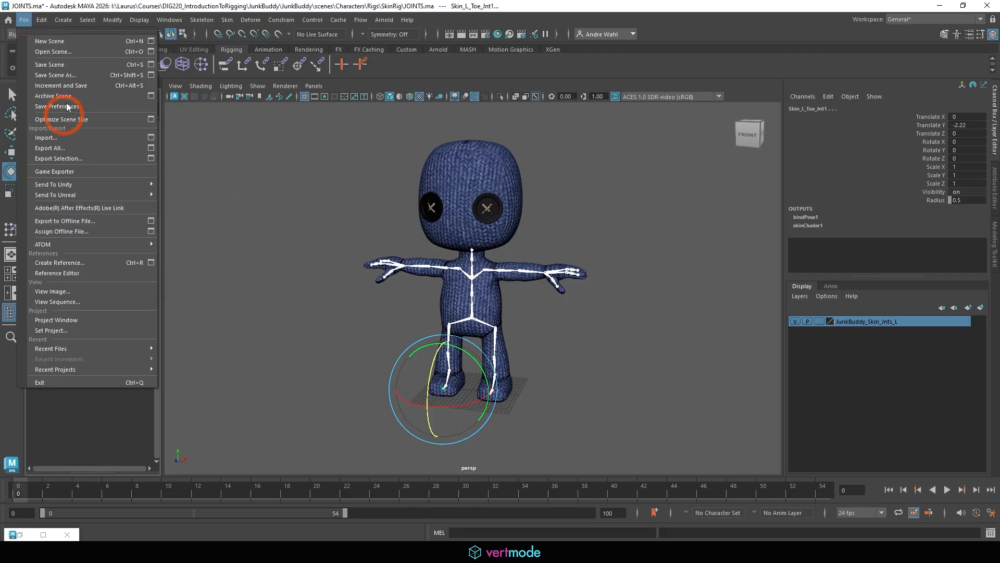
click(66, 75)
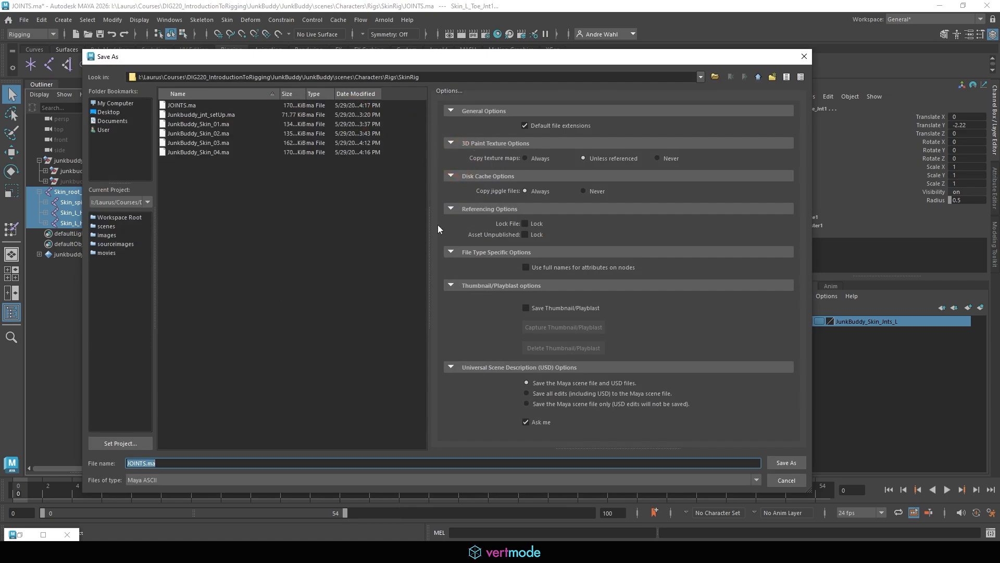
click(758, 77)
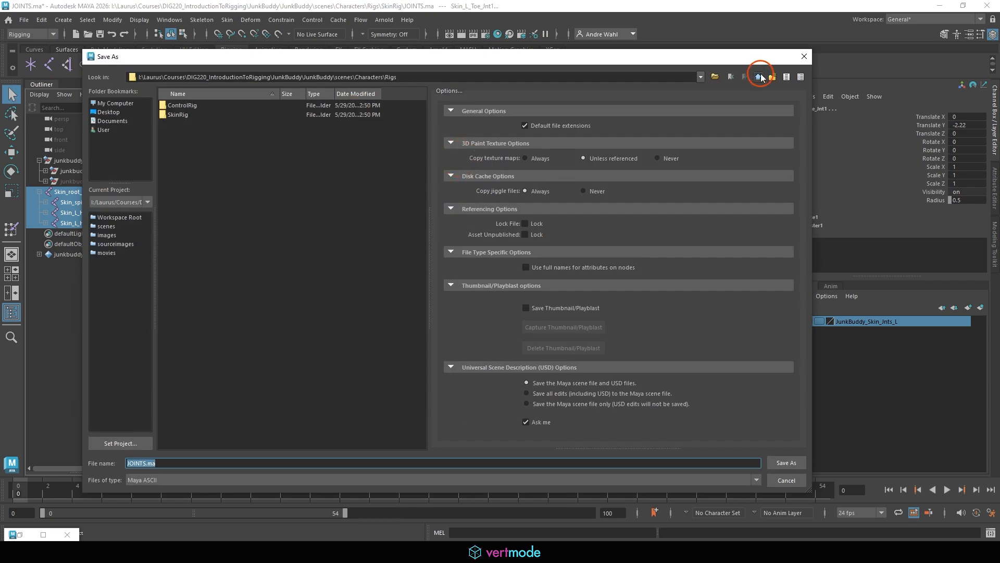
click(171, 116)
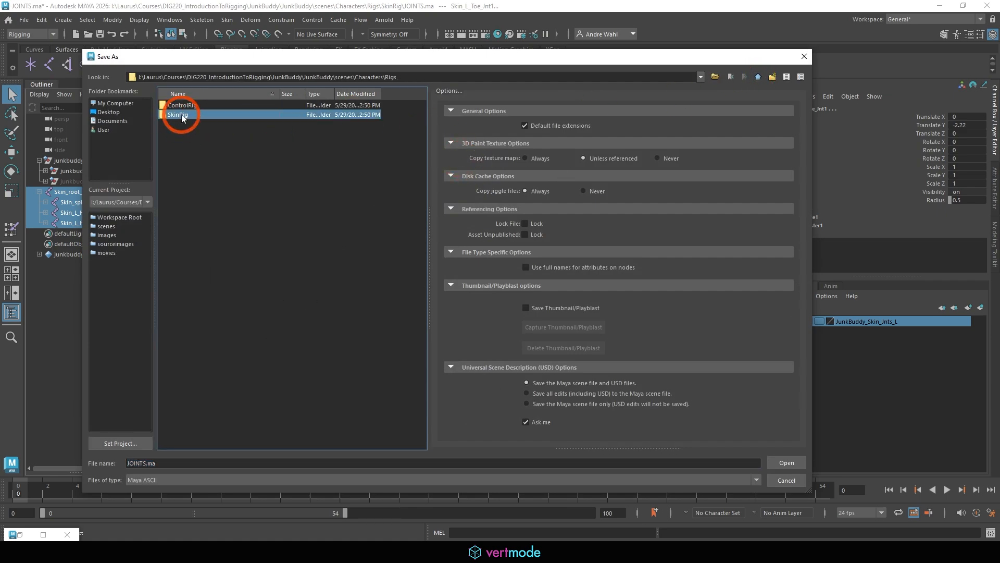
double_click(181, 114)
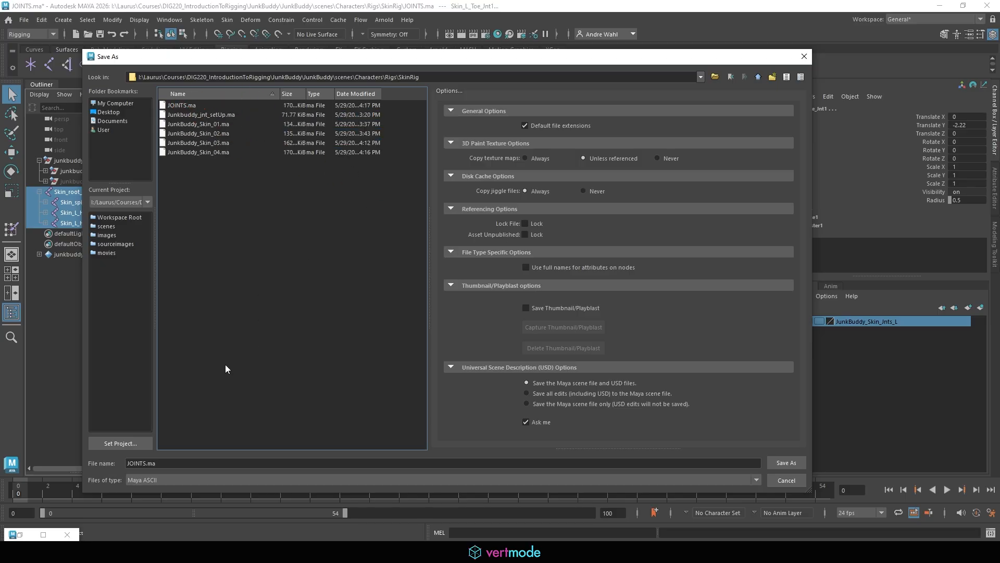
Step: Copy the full path of the SkinRig folder from the save dialog
click(321, 241)
double_click(431, 78)
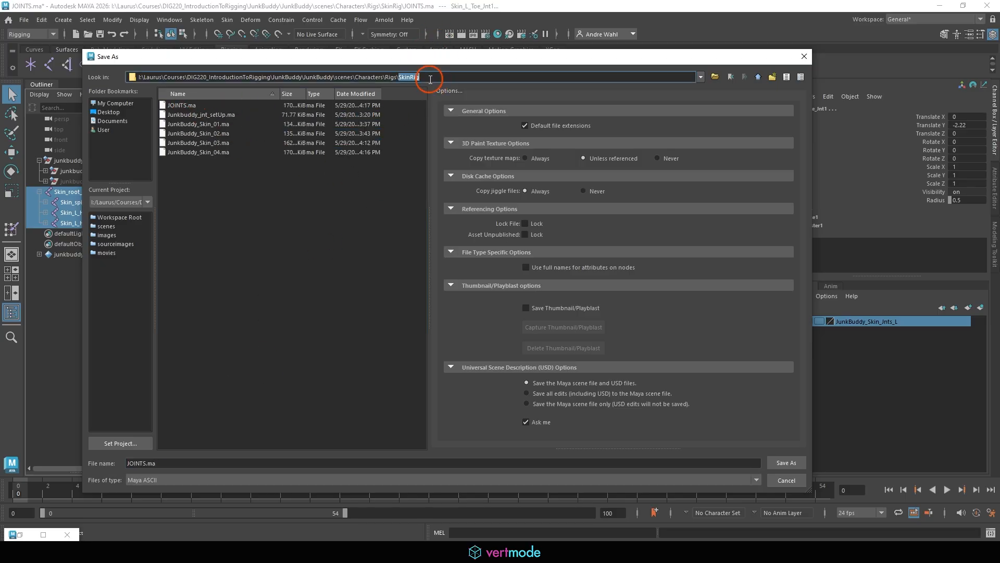
triple_click(431, 79)
right_click(431, 80)
click(476, 121)
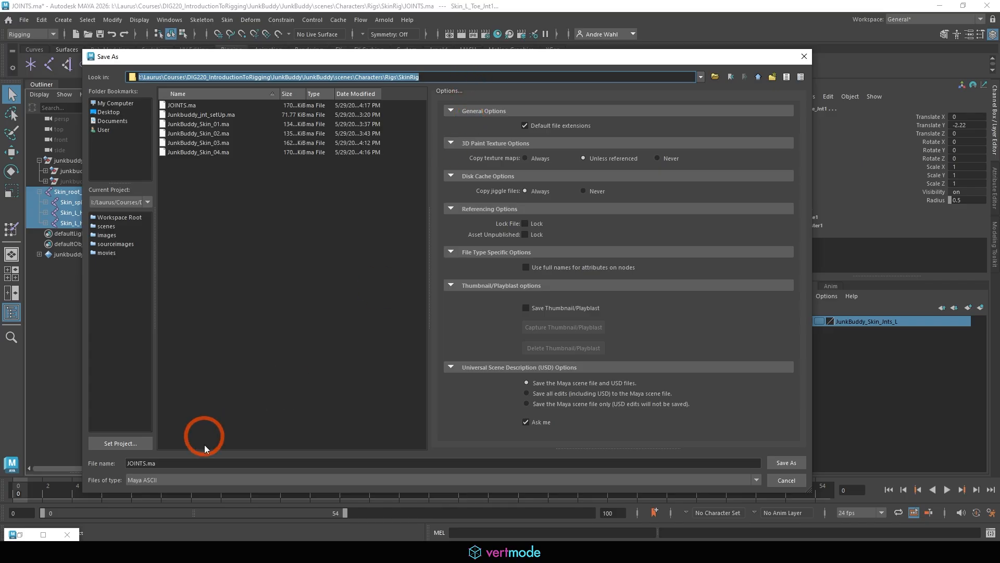
Step: Name the scene file JunkBuddy_SKinRig_FINAL and save it as Maya ASCII in the SkinRig folder
click(228, 462)
key(ctrl+a)
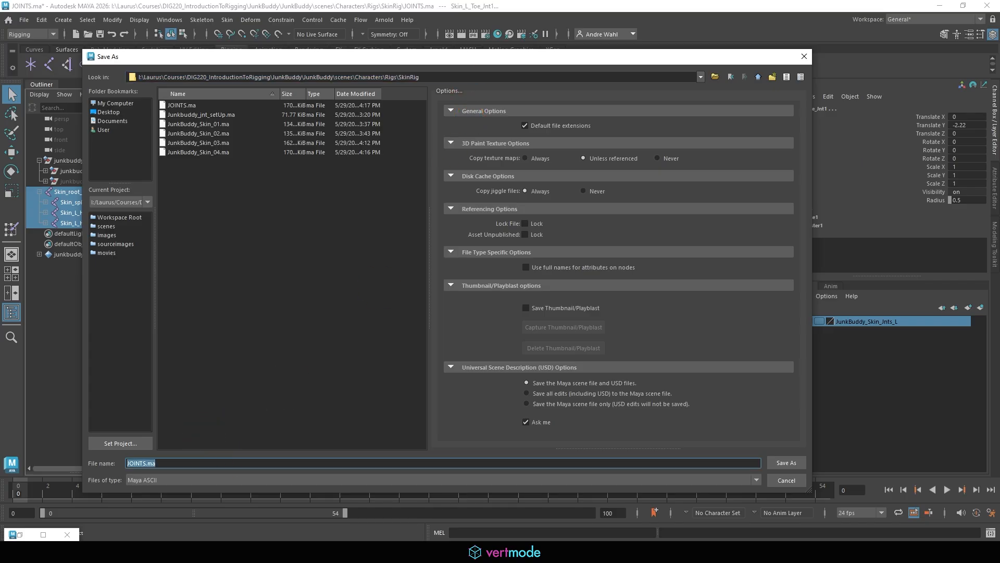
text(JunkBu)
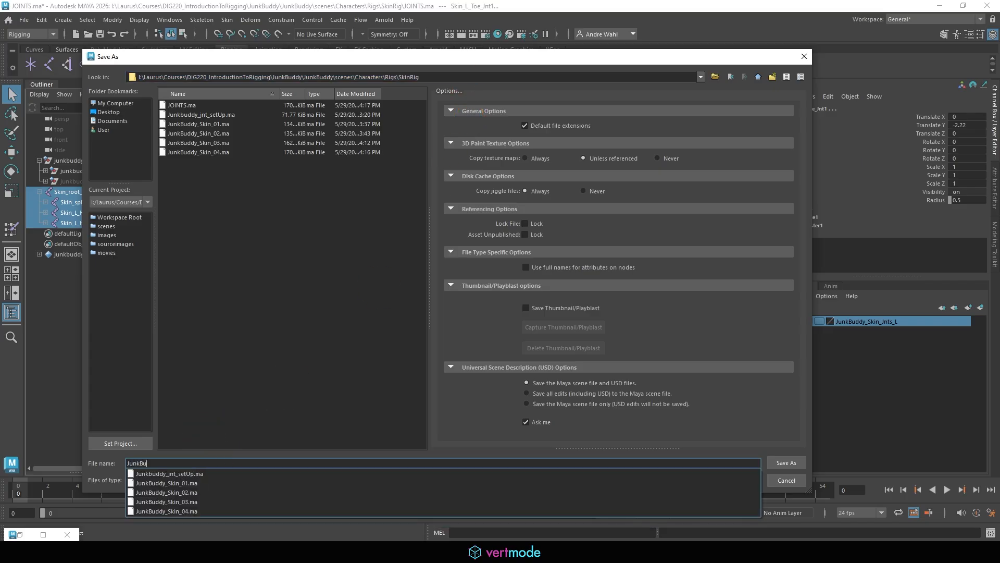
text(ddy_SKin)
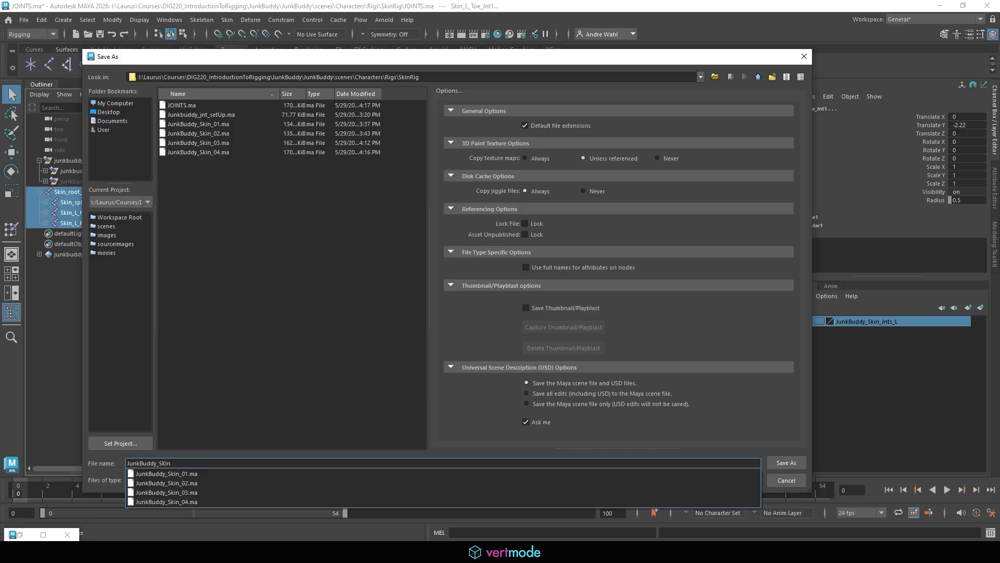
text(Rig_FINAL)
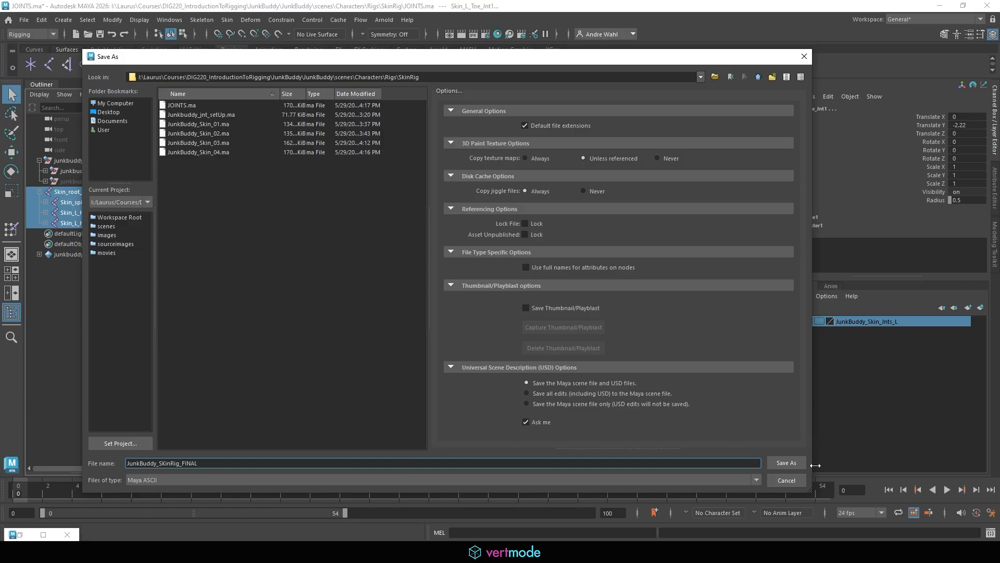
click(786, 462)
Step: Switch to File Explorer showing the SkinRig folder and place its window over Maya
click(212, 529)
click(337, 522)
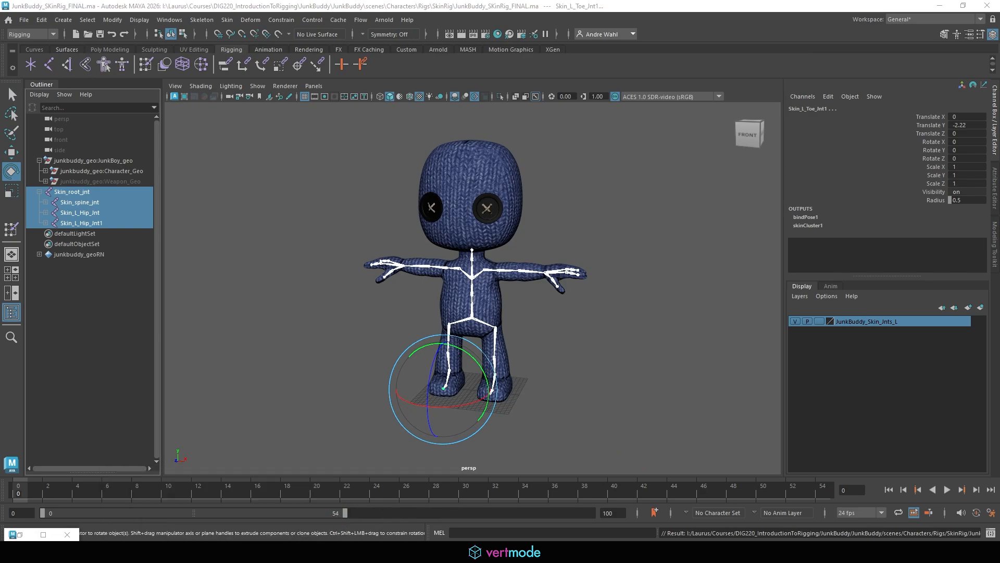
drag(0, 97, 589, 39)
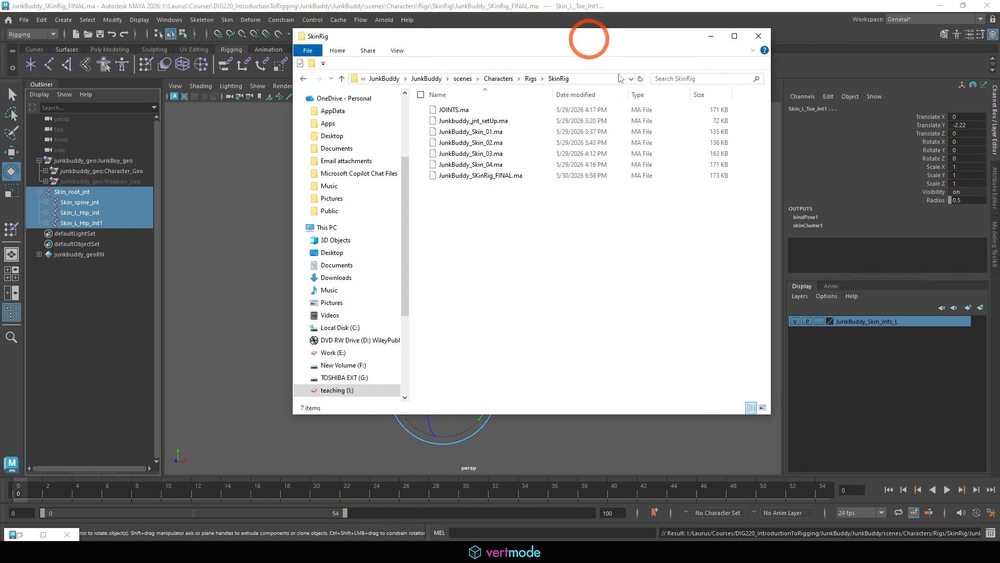
Step: Create a new folder named WIP inside the SkinRig folder
right_click(469, 244)
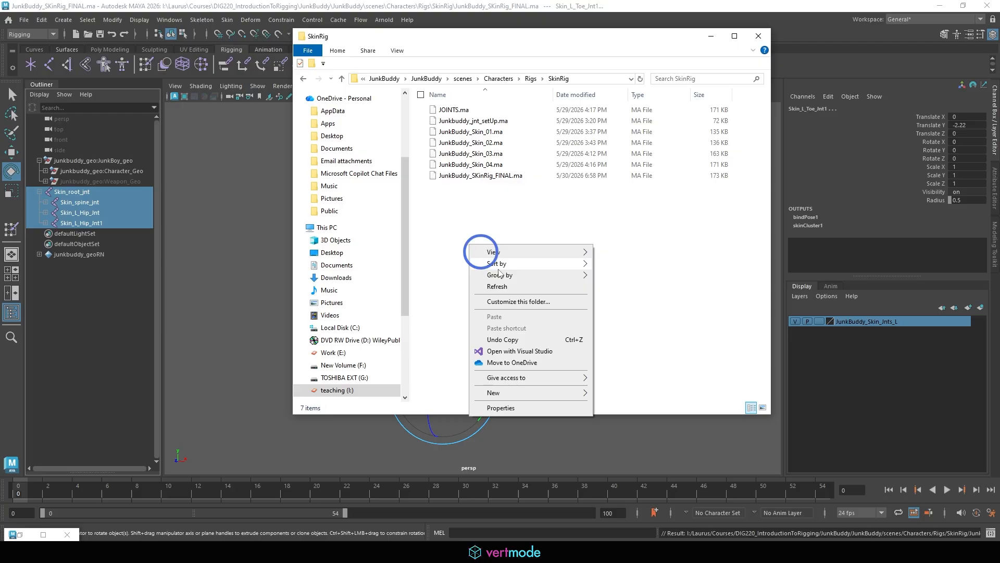
click(516, 393)
click(620, 394)
text(WIP()
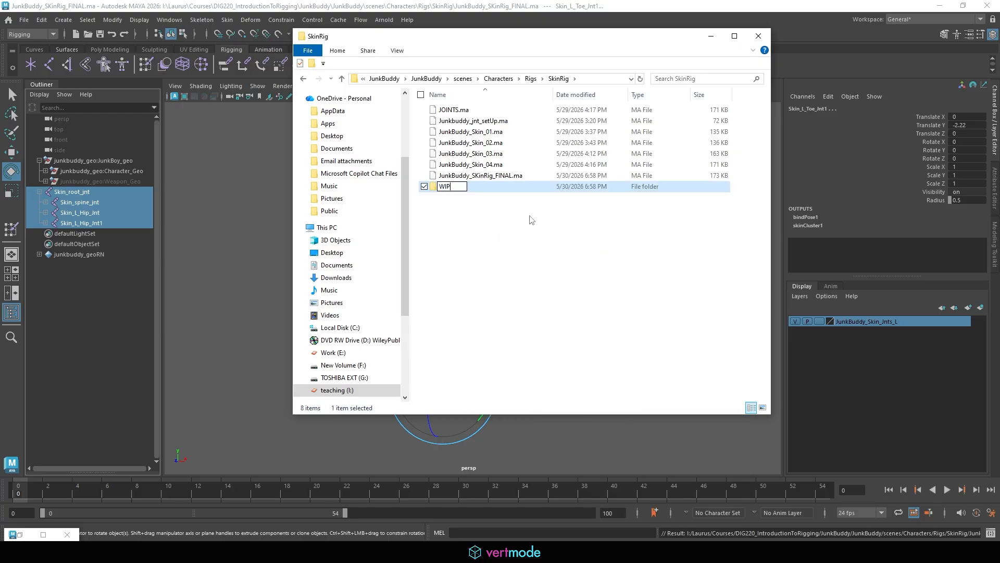
key(Return)
Step: Move the six older scene files, from JOINTS.ma through JunkBuddy_Skin_04.ma, into WIP and select JunkBuddy_SKinRig_FINAL.ma
click(463, 165)
shift+click(466, 113)
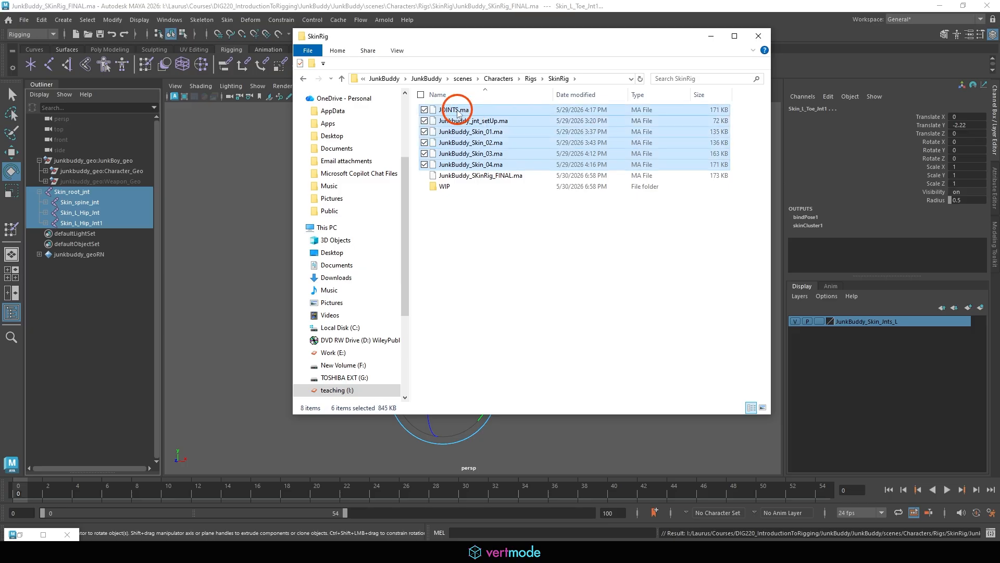
drag(463, 109, 454, 186)
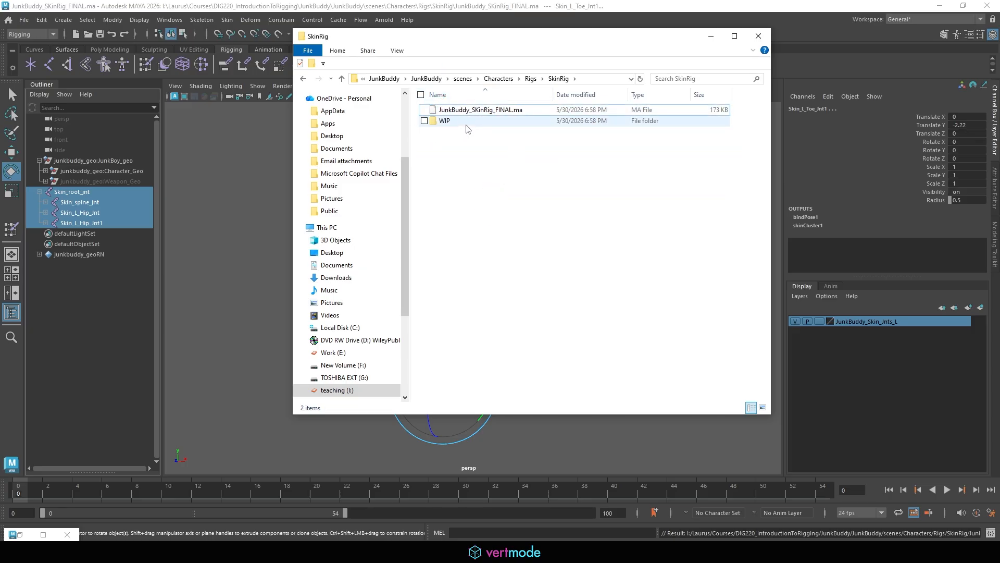
click(465, 110)
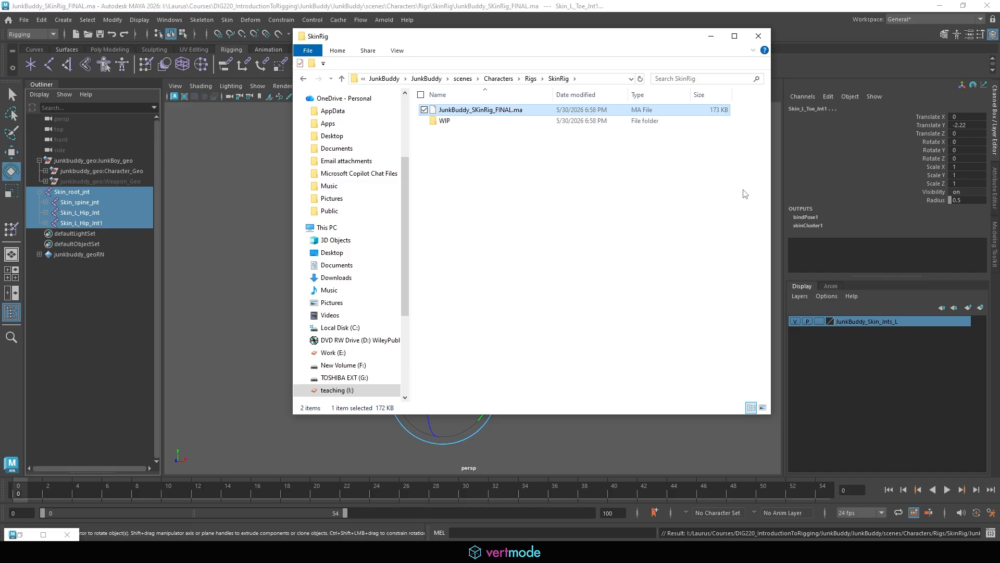
Step: Put the SkinRig folder window away to return to Maya, and select JunkBuddy's root joint
click(710, 36)
click(641, 269)
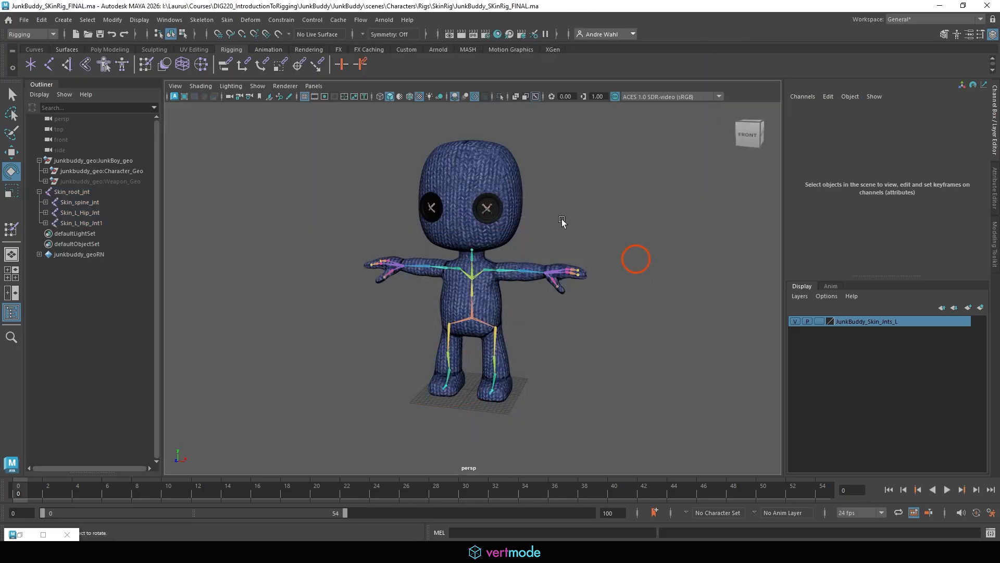
click(471, 319)
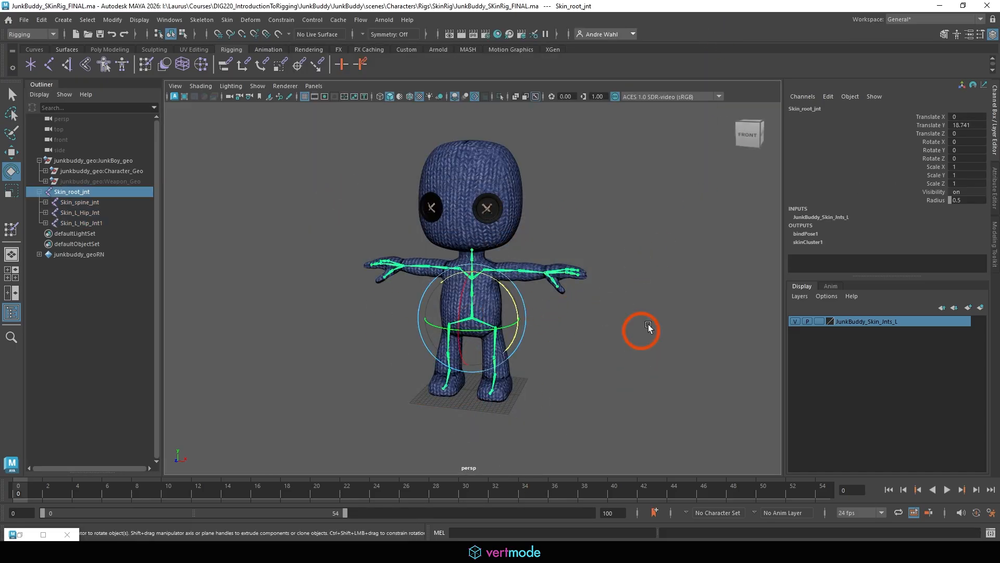
Step: Switch to the Photoshop rig sketch, underline Skin Jnts and Ctrl Jnt, and draw a curved arrow from Ctrl Jnt to Skin Jnts
click(377, 552)
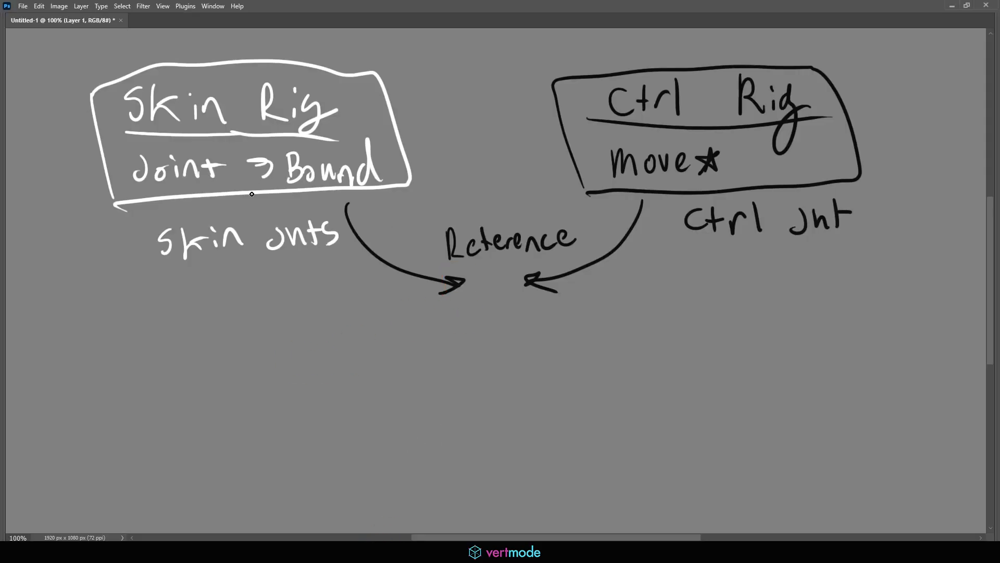
drag(135, 276, 334, 261)
drag(678, 248, 841, 253)
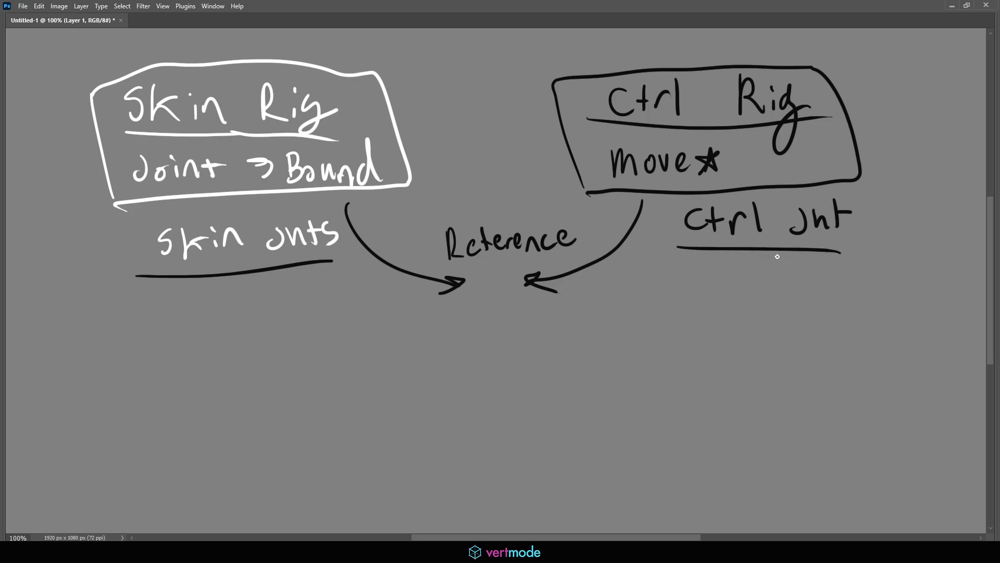
mouse_move(778, 257)
mouse_down()
mouse_move(759, 360)
mouse_move(304, 346)
mouse_move(258, 299)
mouse_move(296, 319)
mouse_up()
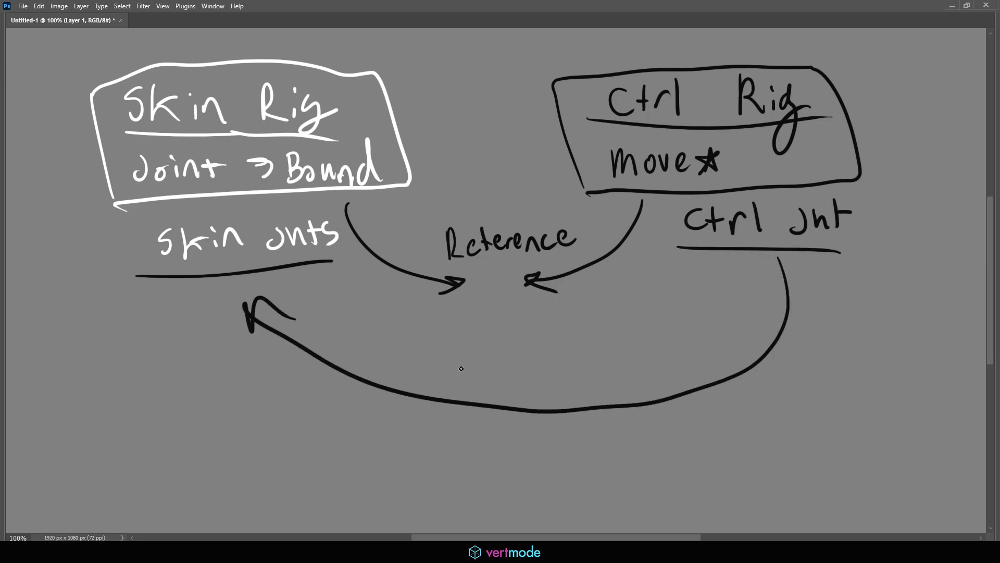
Step: Handwrite the word "constraint" above the curved arrow linking the control joints to the skin joints
drag(458, 365, 457, 386)
mouse_move(473, 368)
mouse_down()
mouse_move(464, 373)
mouse_move(474, 371)
mouse_up()
drag(480, 388, 505, 387)
drag(528, 354, 532, 386)
drag(522, 367, 571, 359)
mouse_move(586, 362)
mouse_down()
mouse_move(599, 375)
mouse_move(631, 345)
mouse_up()
mouse_move(651, 327)
mouse_down()
mouse_move(636, 365)
mouse_move(700, 325)
mouse_up()
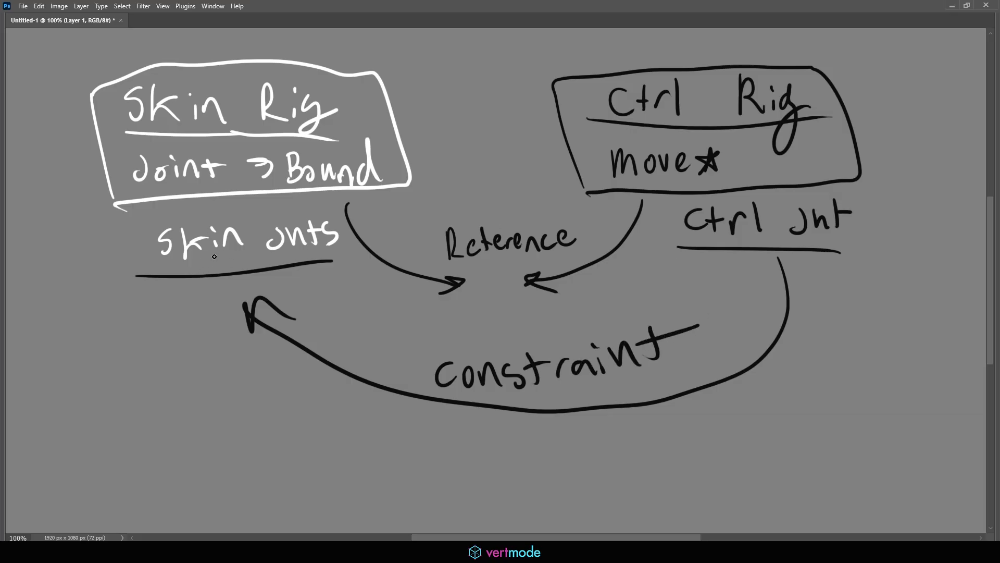
Step: Return to Maya, select the whole Skin_root_jnt hierarchy, and set the joint radius to 0.1
click(951, 6)
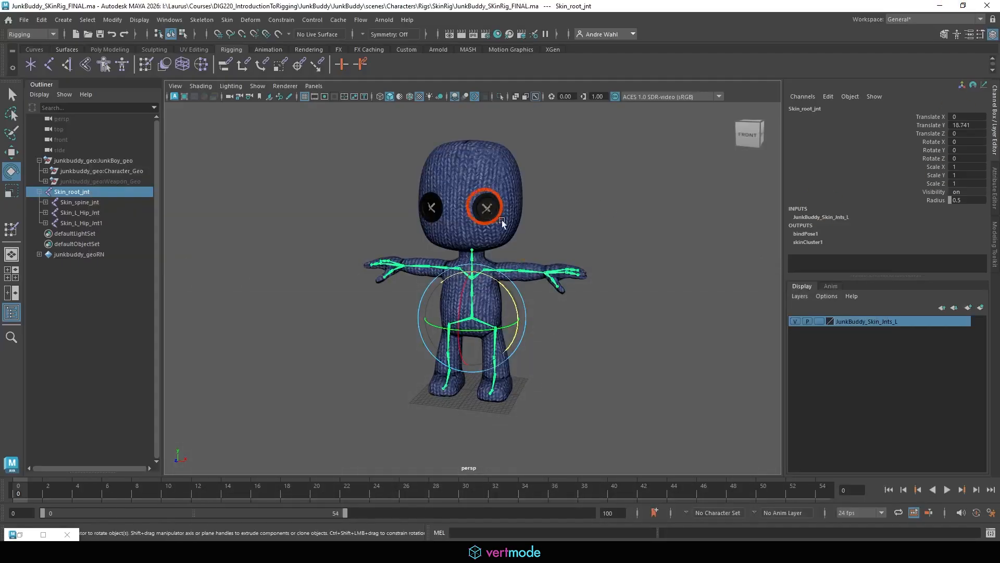
click(75, 193)
click(88, 20)
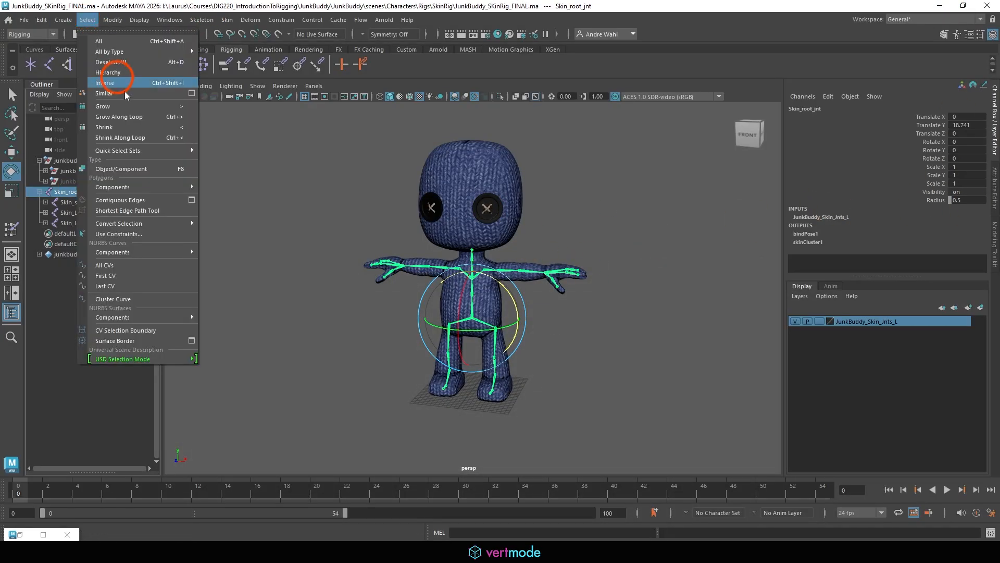
click(119, 74)
click(891, 234)
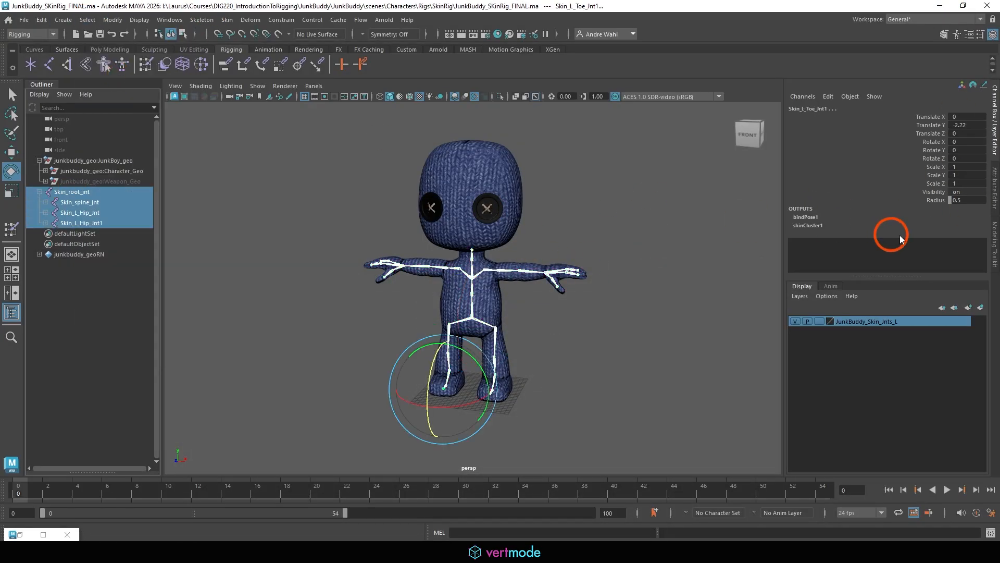
double_click(972, 201)
text(0.1)
key(Return)
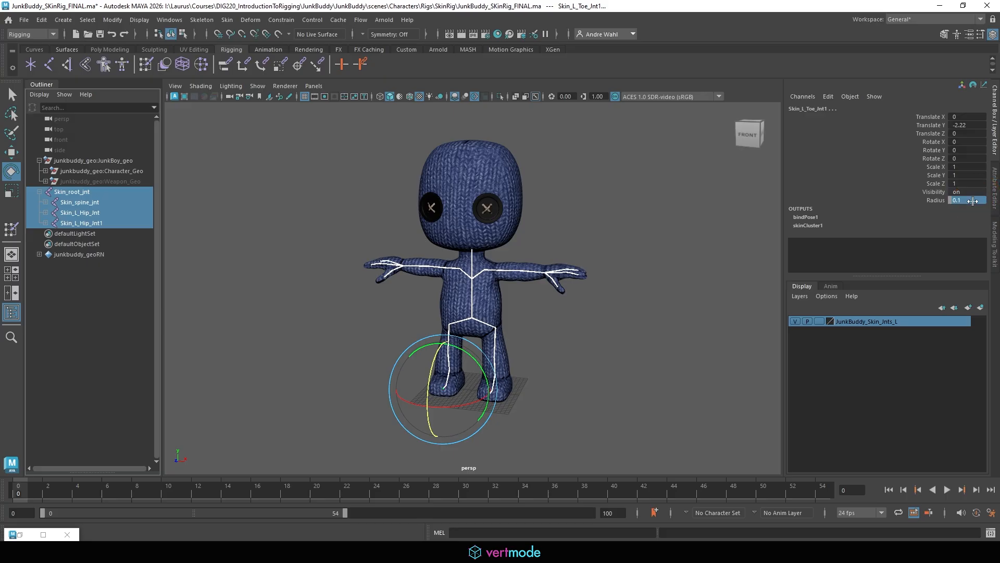
Step: Deselect the joints, save JunkBuddy_SKinRig_FINAL.ma, and start a new empty scene
click(547, 343)
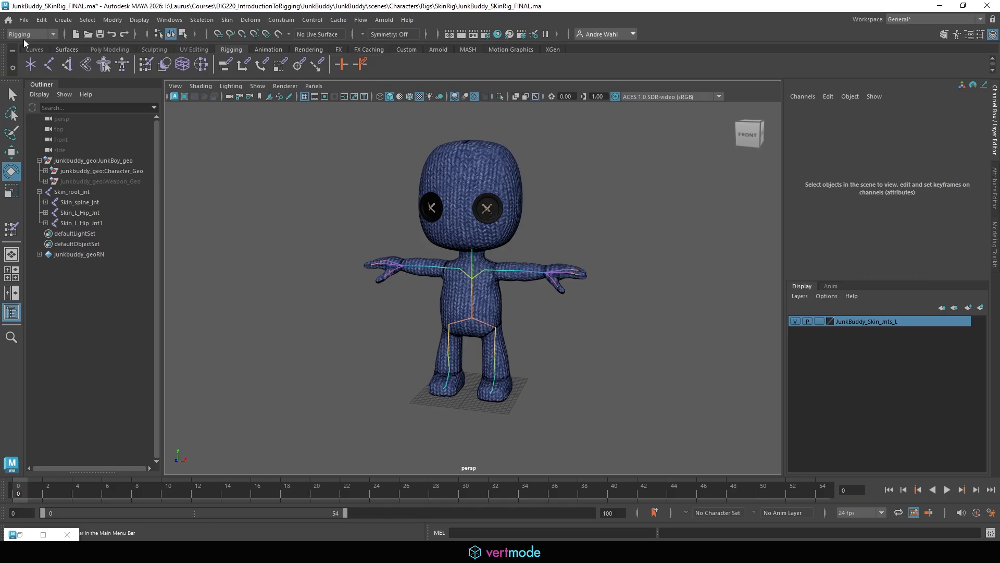
click(24, 19)
click(59, 65)
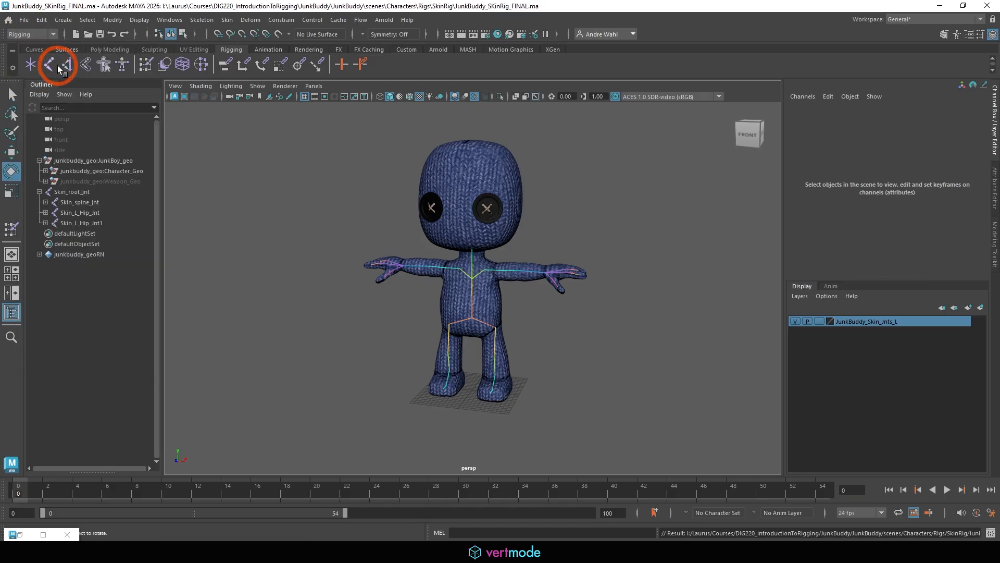
click(24, 20)
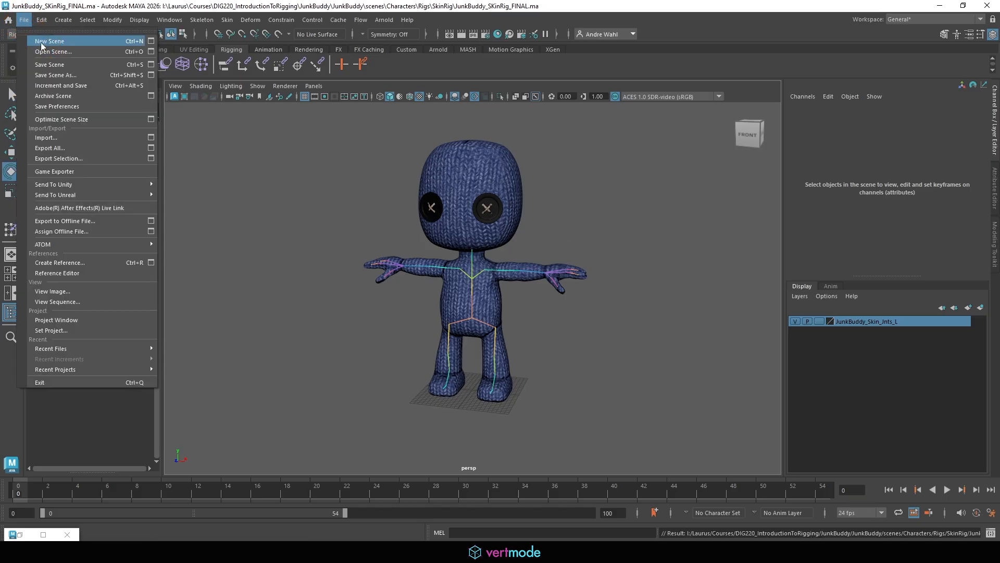
click(41, 41)
Step: Open JOINTS.ma from the WIP folder inside Rigs/SkinRig, discarding changes to the untitled scene
click(24, 19)
click(45, 53)
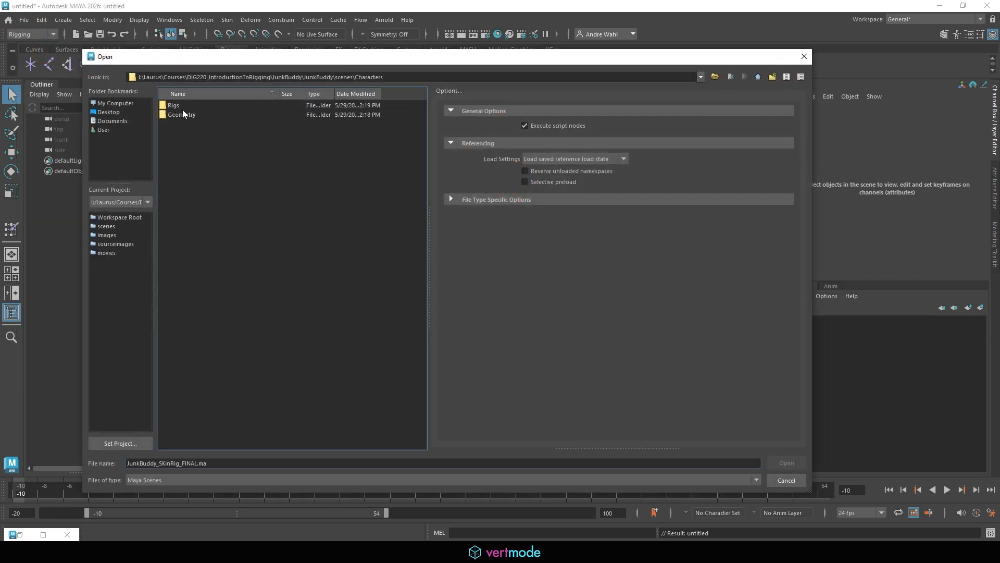
double_click(177, 105)
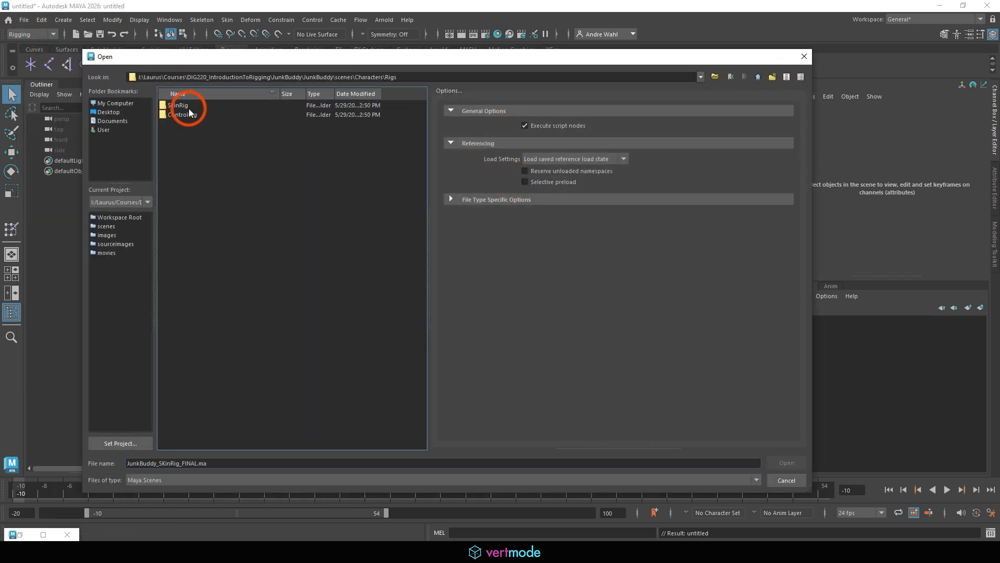
double_click(182, 106)
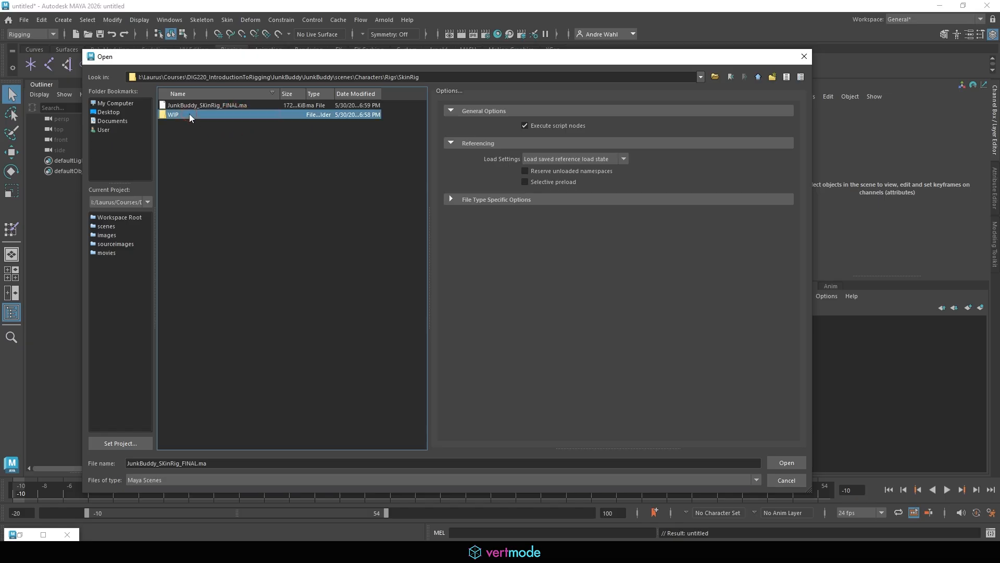
double_click(189, 114)
click(189, 152)
click(658, 370)
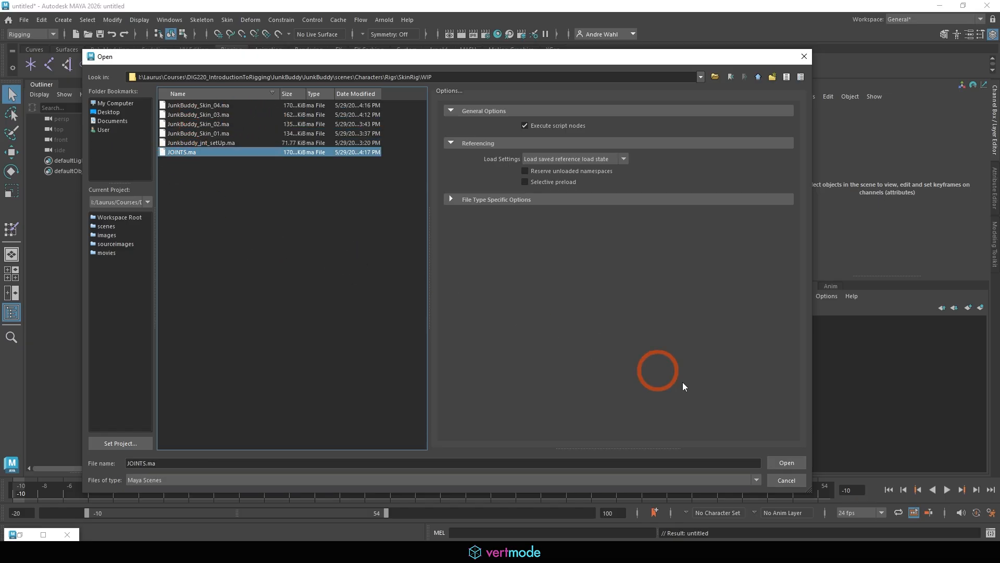
click(783, 463)
click(414, 203)
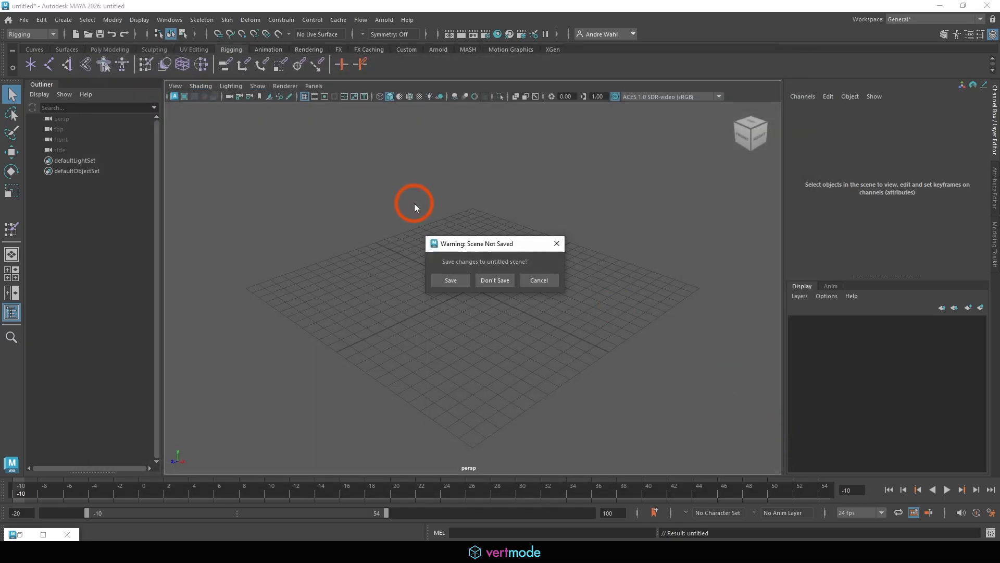
click(505, 283)
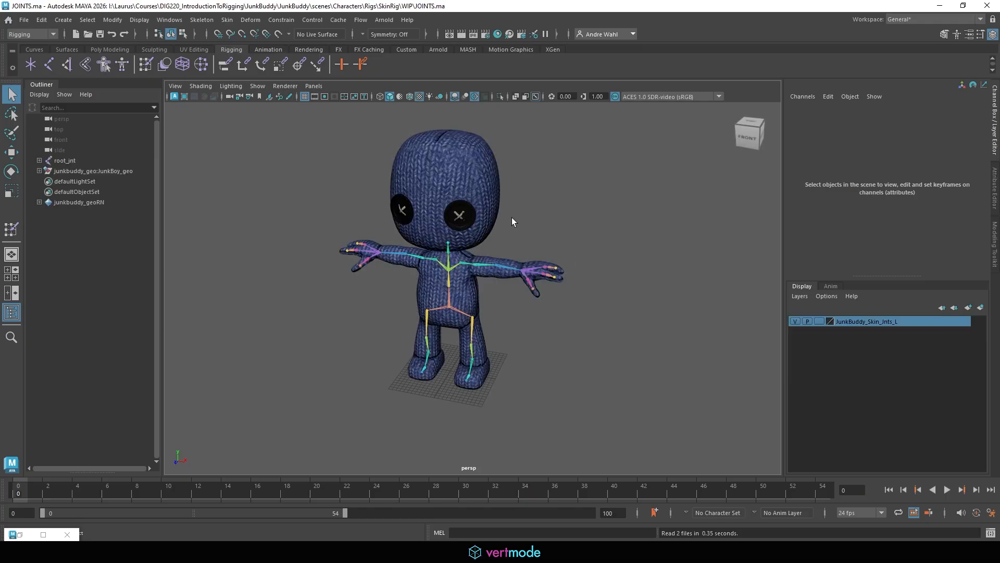
Step: Examine the index finger joints in the character's left hand up close, and check the full skeleton
alt+middle_drag(511, 217, 353, 234)
alt+right_drag(415, 262, 801, 252)
alt+middle_drag(204, 250, 611, 241)
click(387, 293)
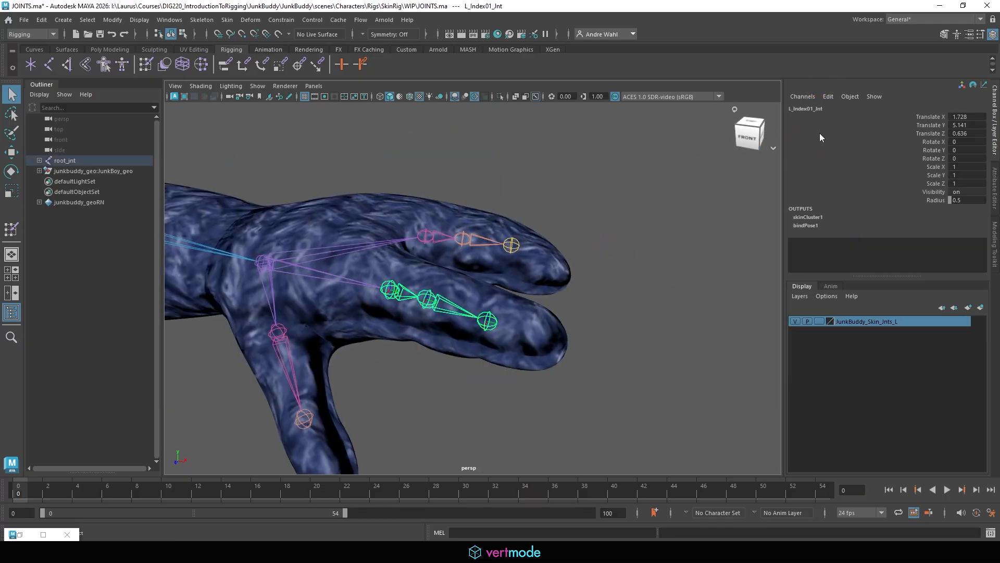
click(443, 304)
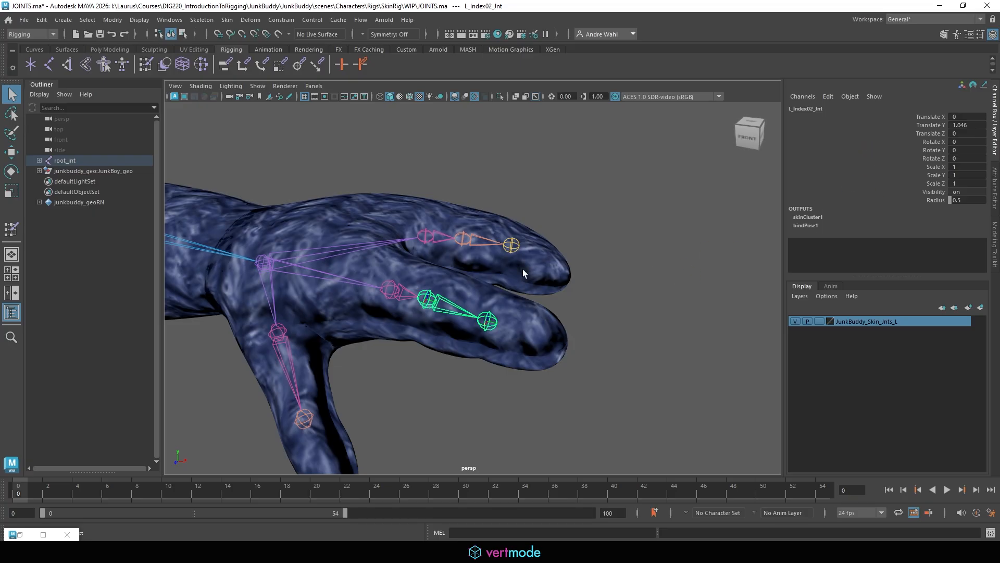
alt+right_drag(523, 270, 436, 248)
alt+middle_drag(437, 248, 531, 264)
alt+drag(531, 265, 633, 254)
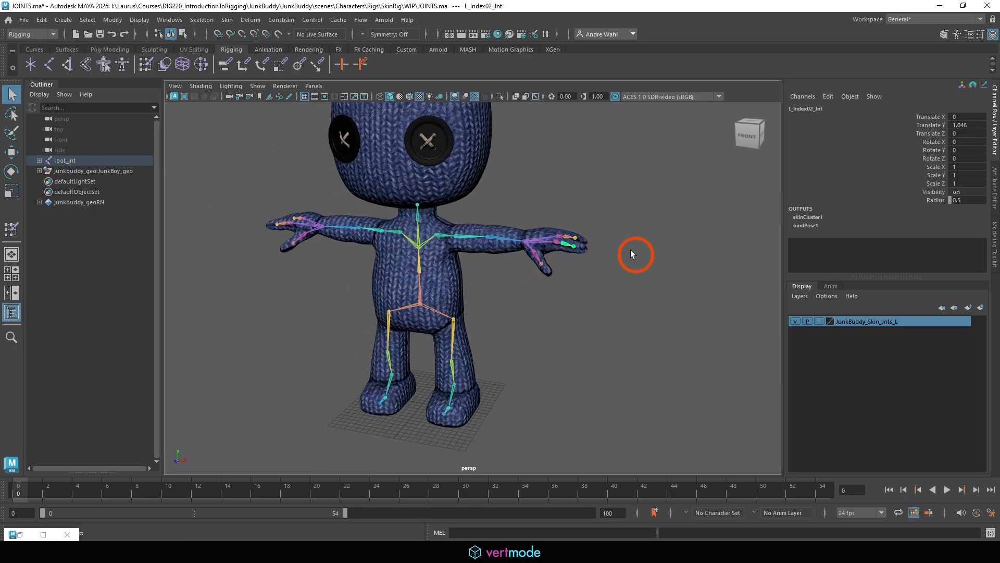
alt+right_drag(560, 247, 494, 236)
alt+middle_drag(493, 236, 509, 253)
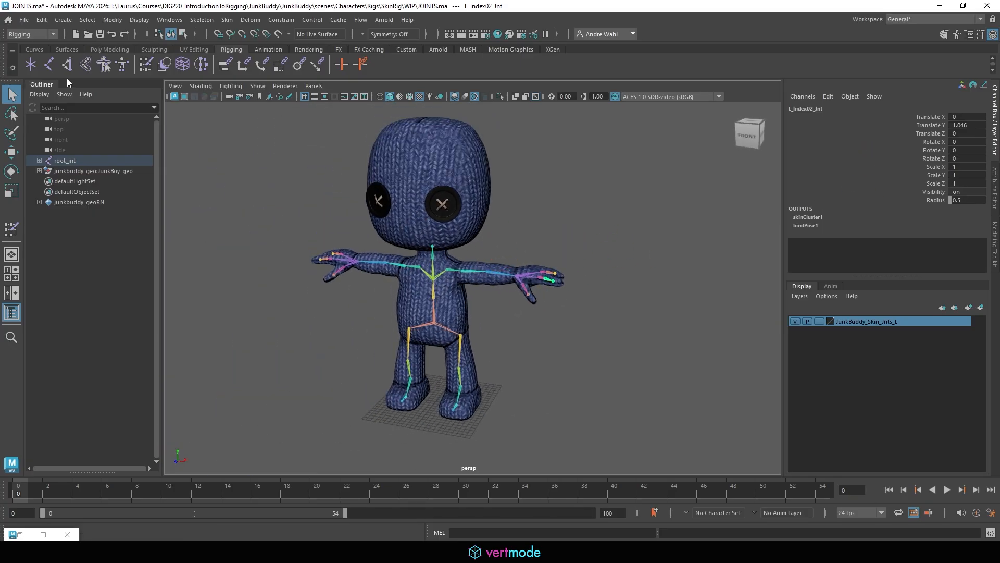
Step: Remove the junkbuddy_geo.ma reference from the scene with the Reference Editor and close the editor
click(24, 20)
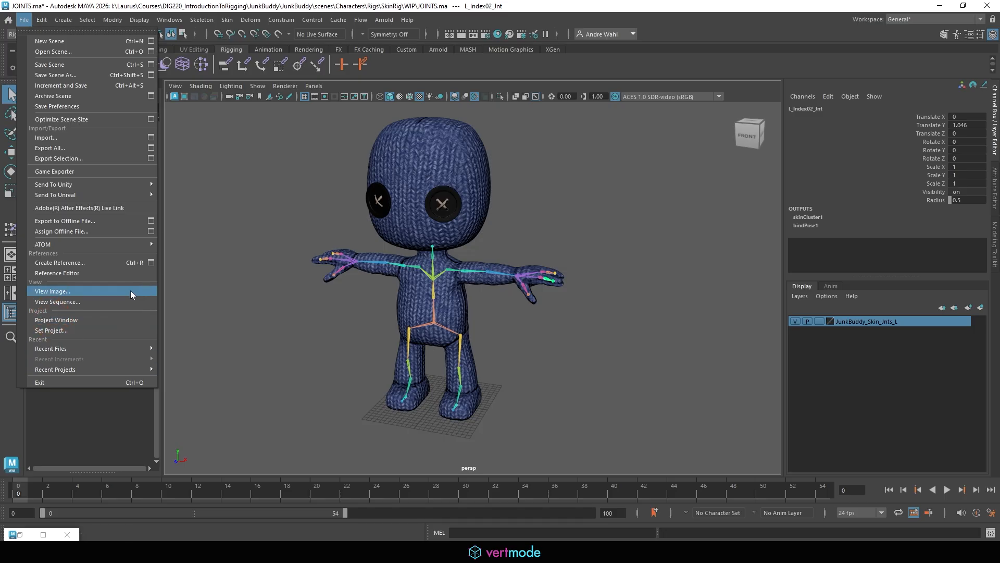
click(108, 273)
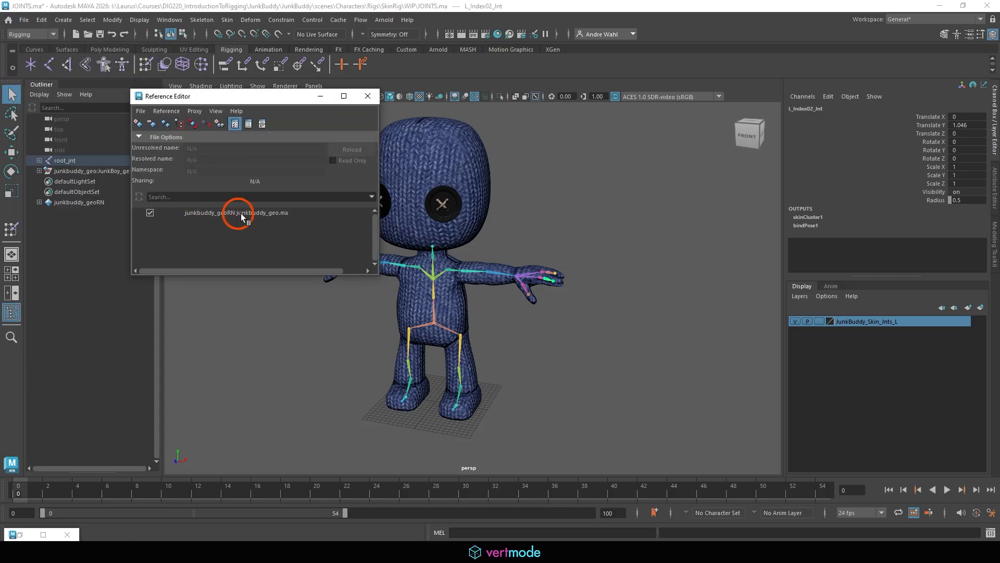
click(242, 215)
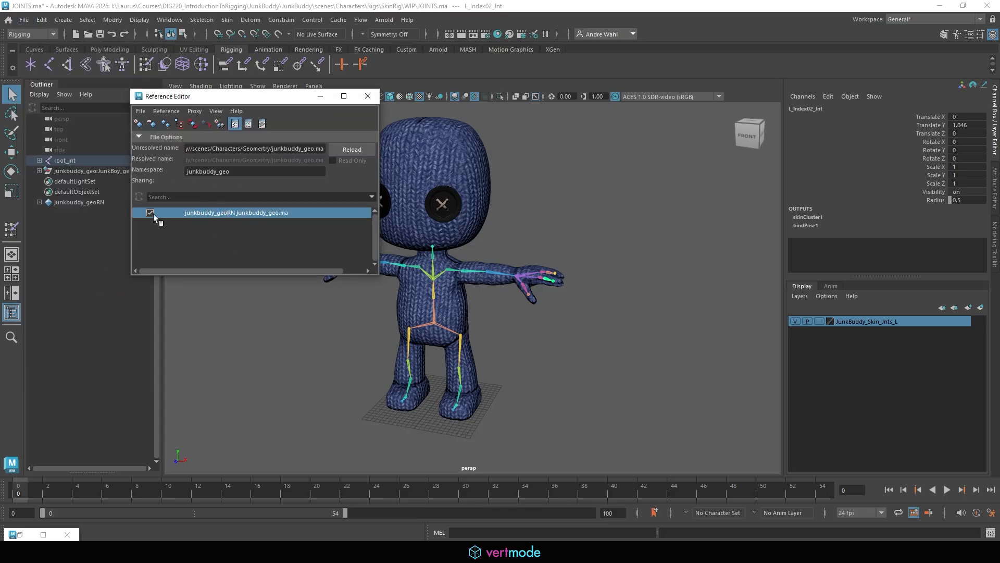
click(151, 124)
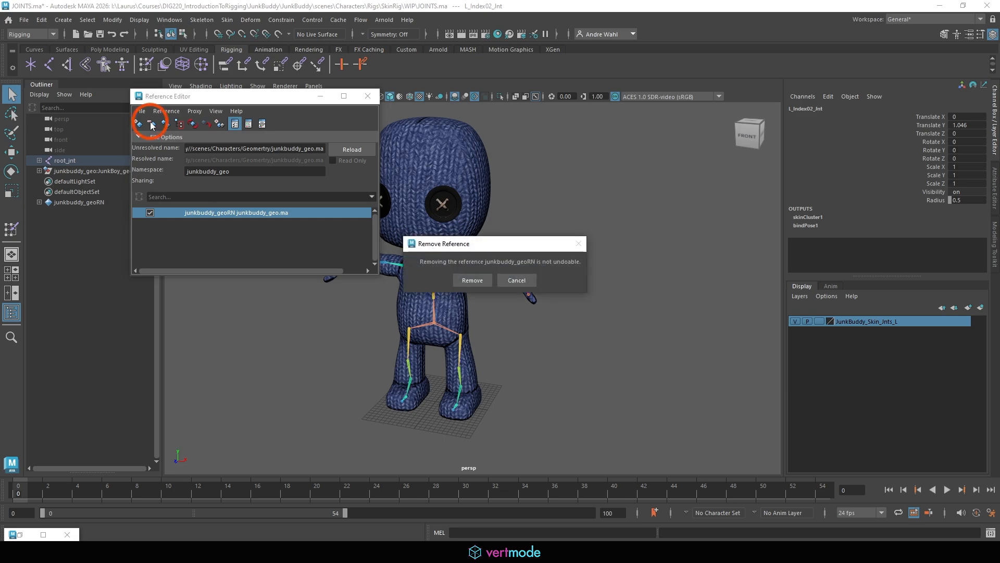
click(472, 280)
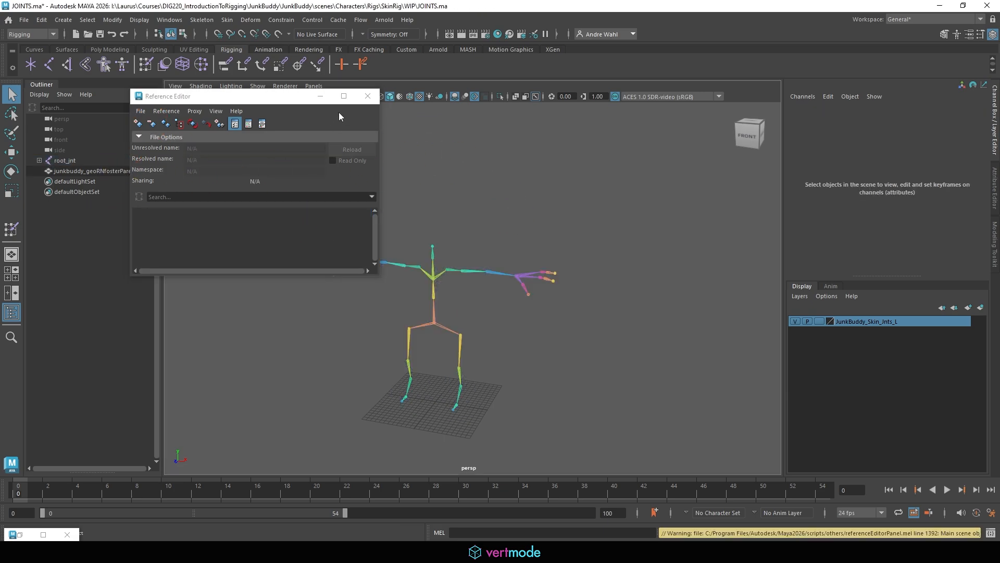
click(368, 96)
Step: Delete the leftover junkbuddy_geo foster parent node and run Optimize Scene Size on the joints-only scene
click(97, 171)
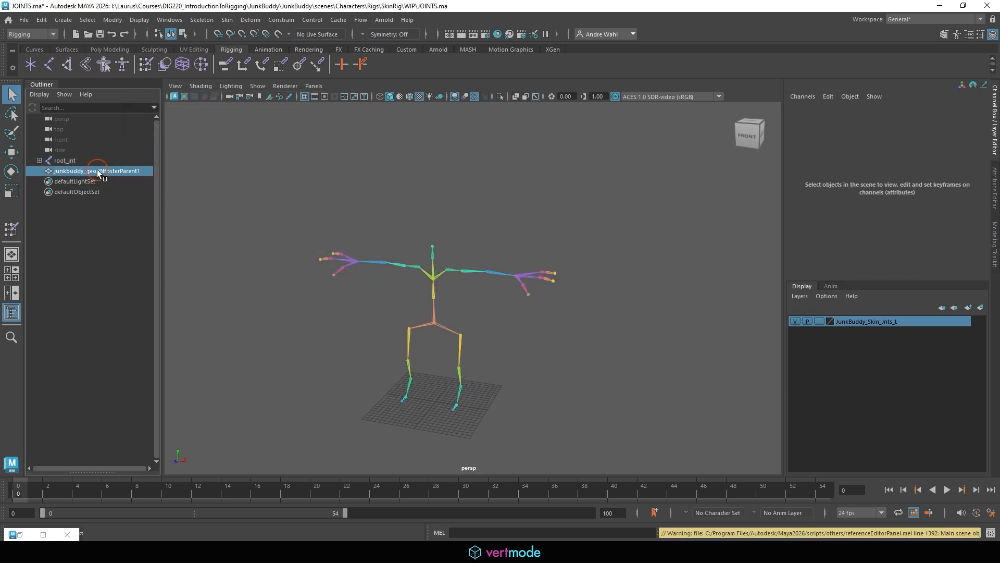
key(Delete)
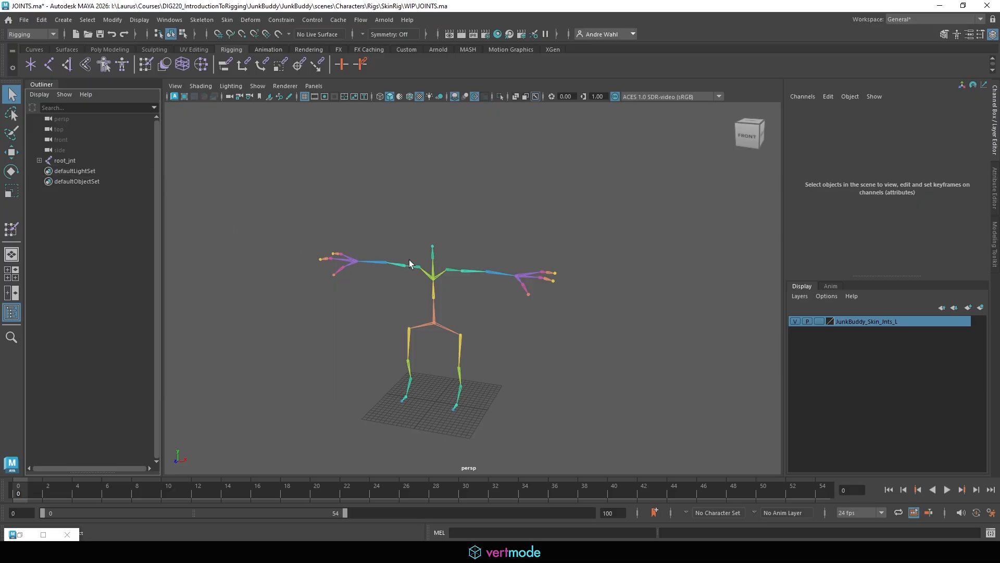
click(23, 19)
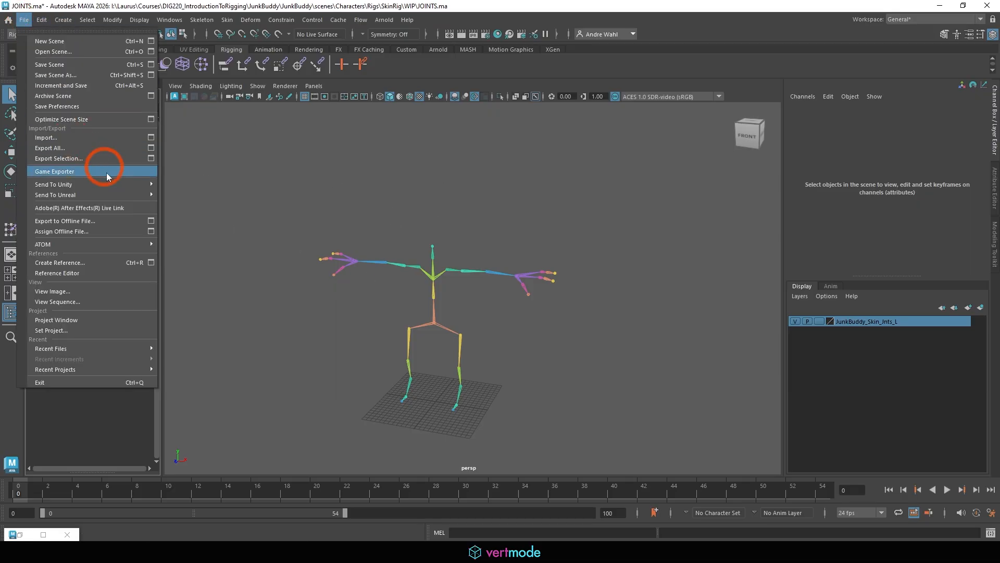
click(90, 119)
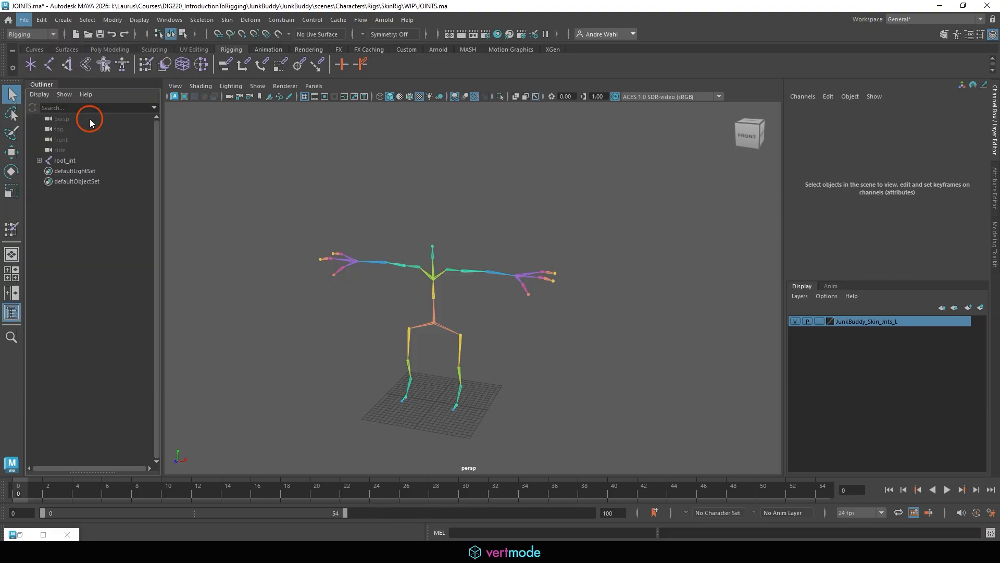
click(474, 285)
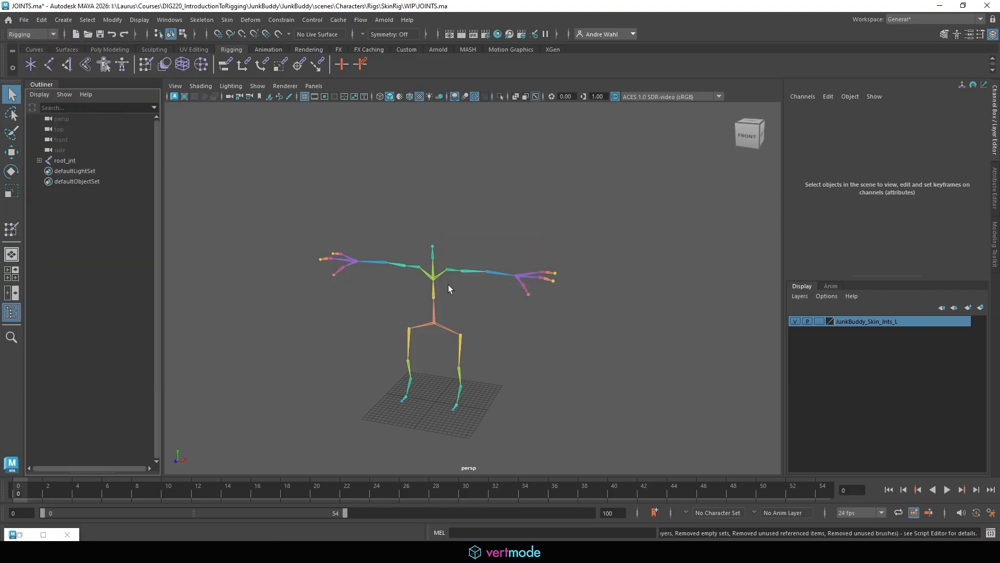
Step: Expand the root_jnt hierarchy and check the joint display layer by toggling its visibility
click(39, 160)
click(102, 162)
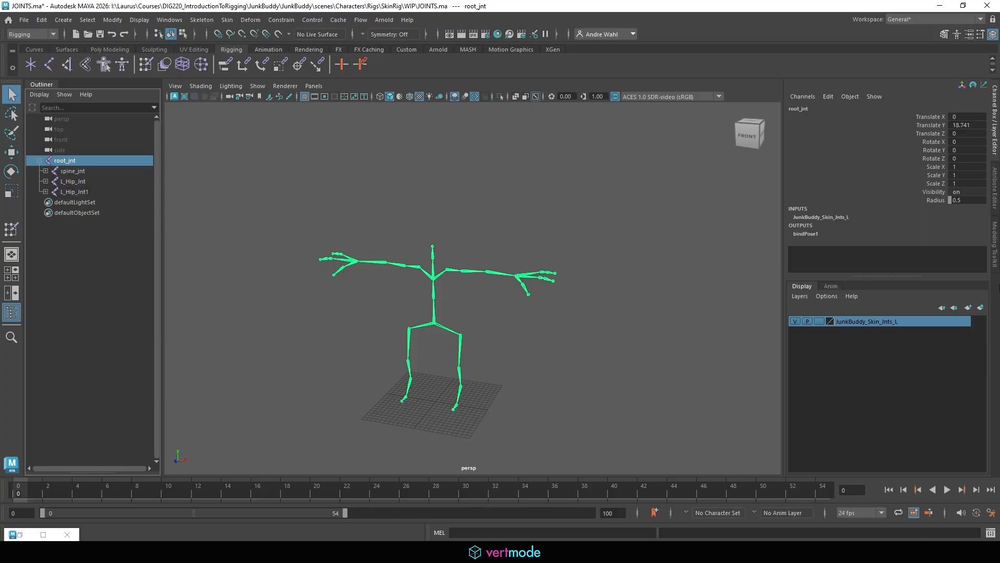
click(795, 321)
click(795, 320)
Step: Rename the JunkBuddy_Skin_Jnts_L display layer to JunkBuddy_CTRL_Jnts_L and deselect the joints
double_click(859, 321)
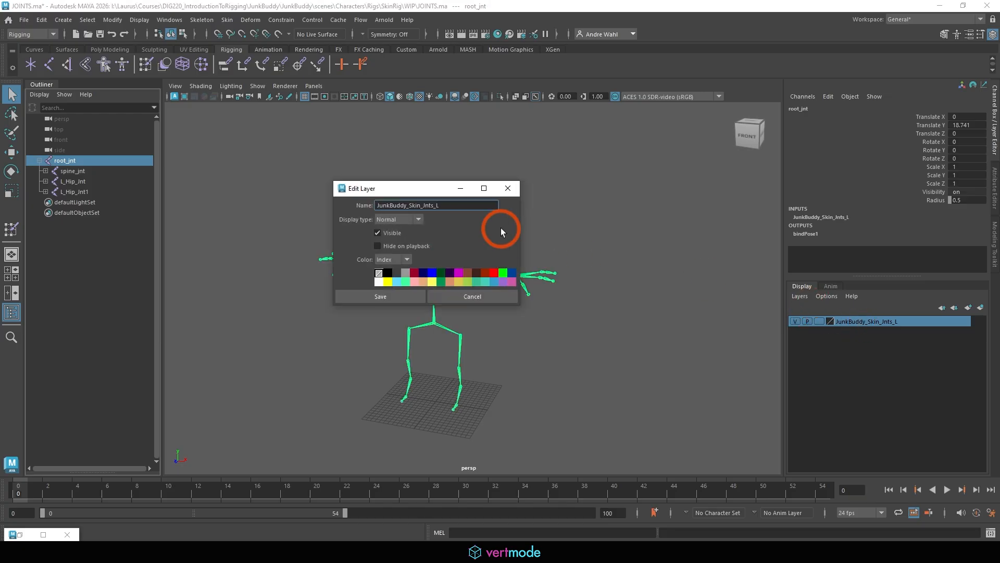
key(BackSpace)
key(BackSpace)
key(BackSpace)
key(BackSpace)
text(CTRL)
click(345, 301)
click(585, 282)
click(601, 237)
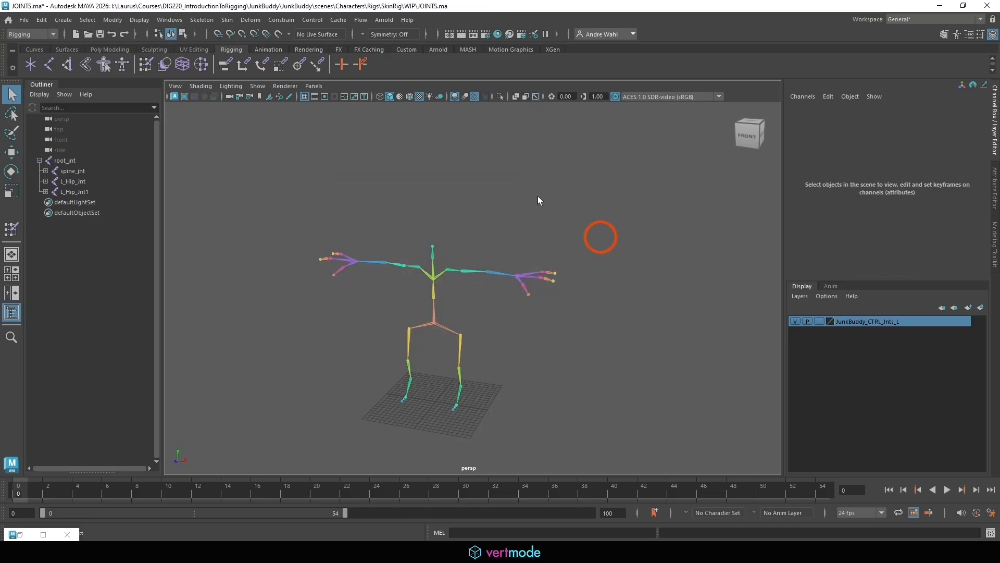
Step: Reference JunkBuddy_SKinRig_FINAL.ma from the Rigs/SkinRig folder into the scene with the Reference Editor and close the editor
click(28, 20)
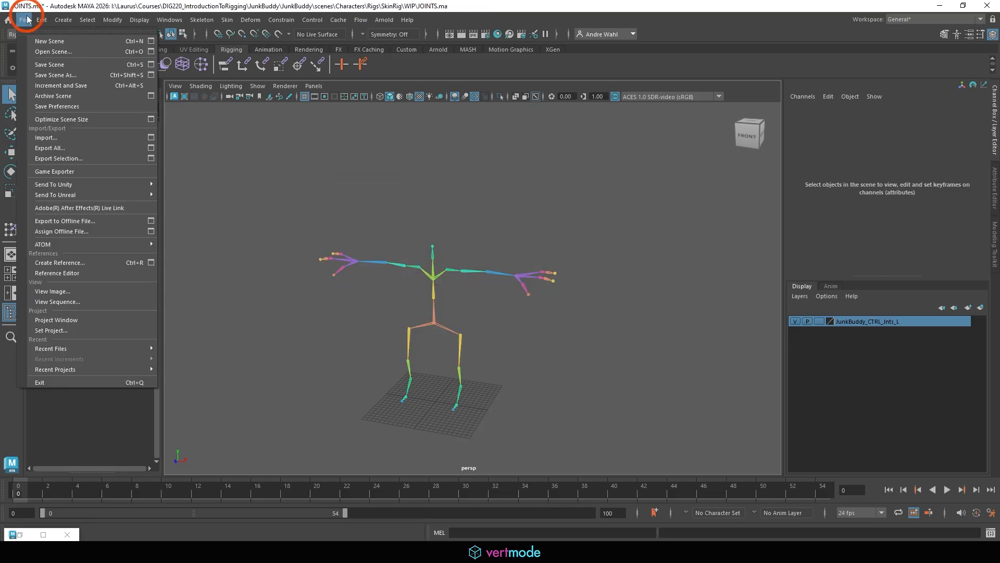
click(87, 273)
click(324, 141)
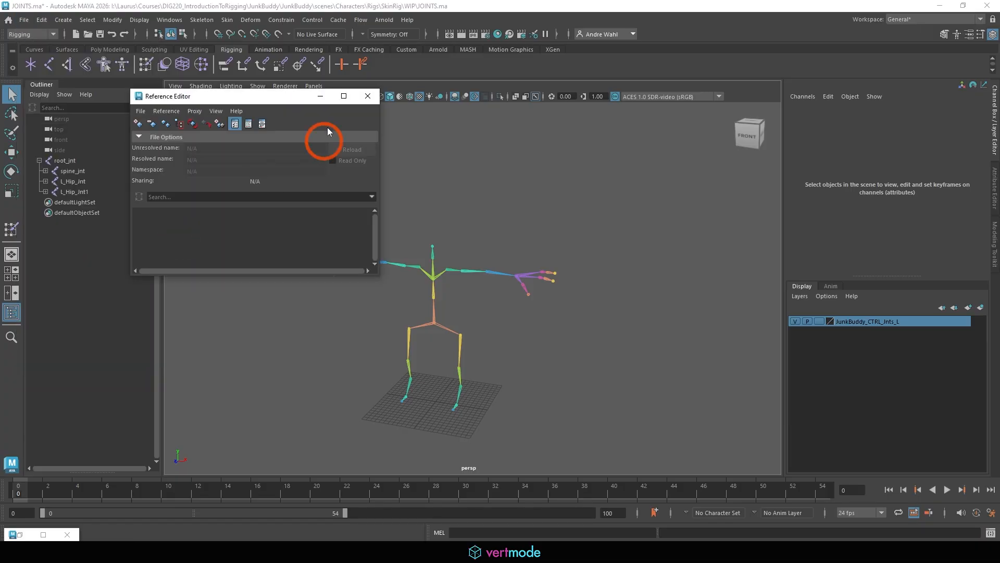
click(138, 124)
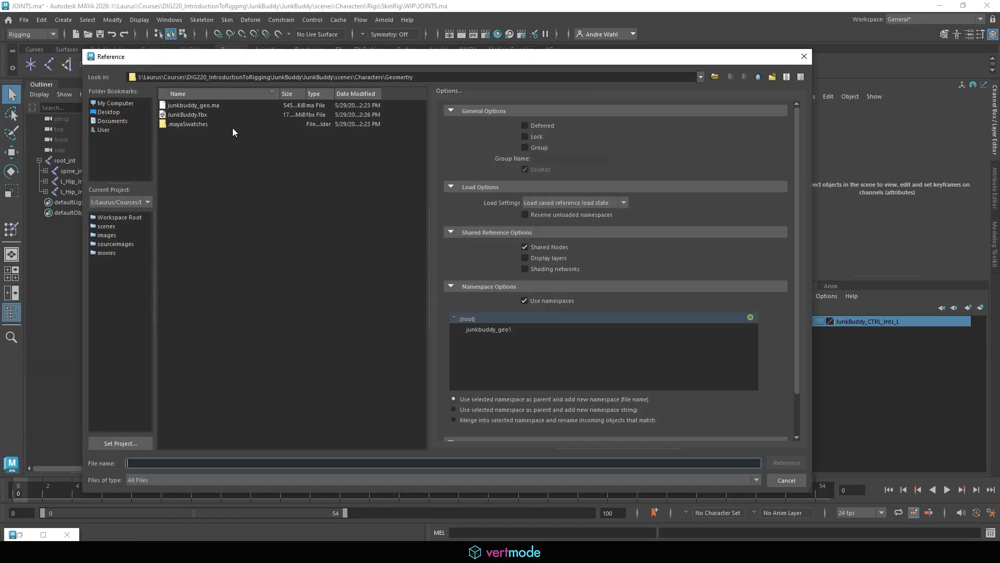
click(758, 77)
double_click(190, 116)
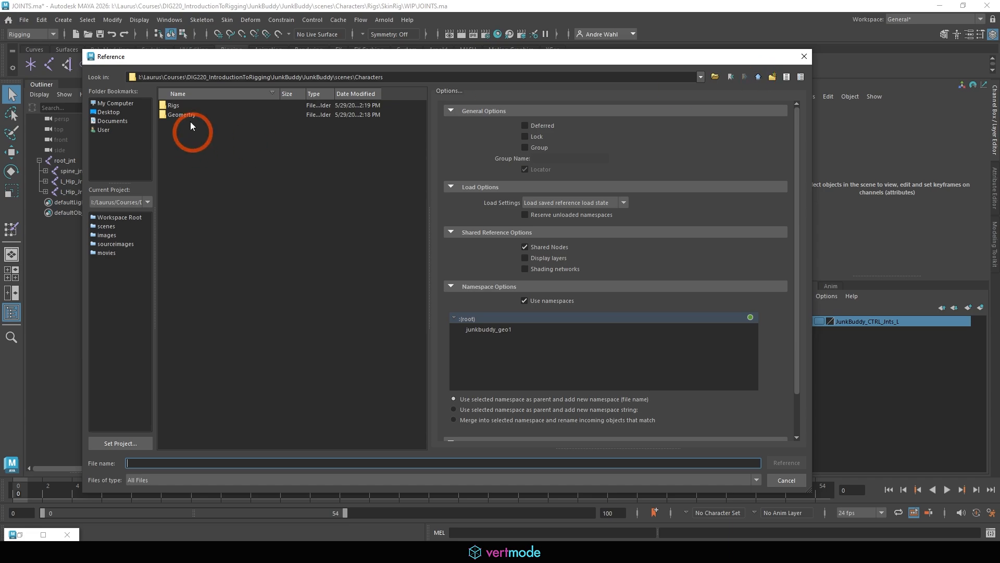
click(248, 117)
double_click(178, 106)
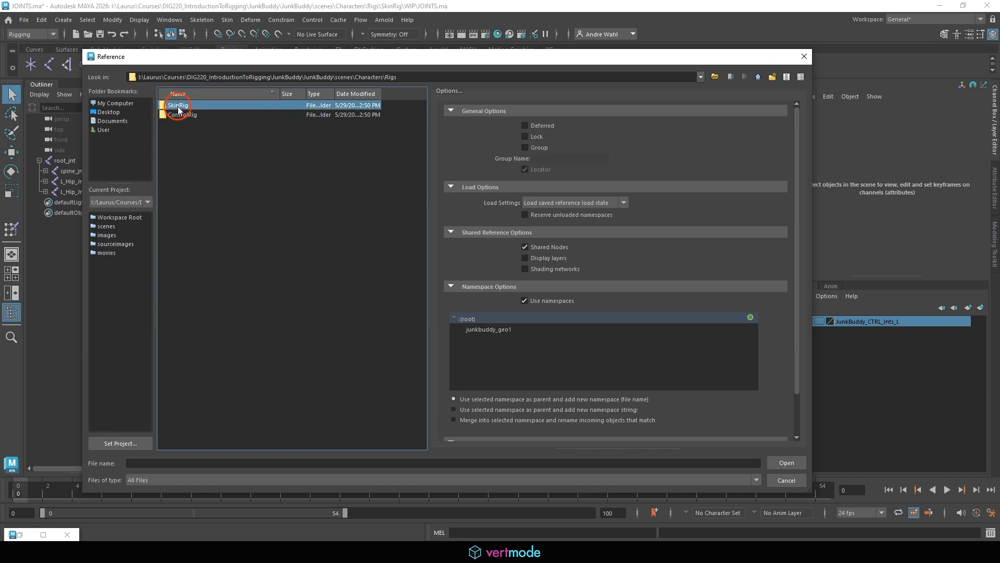
click(245, 106)
click(792, 463)
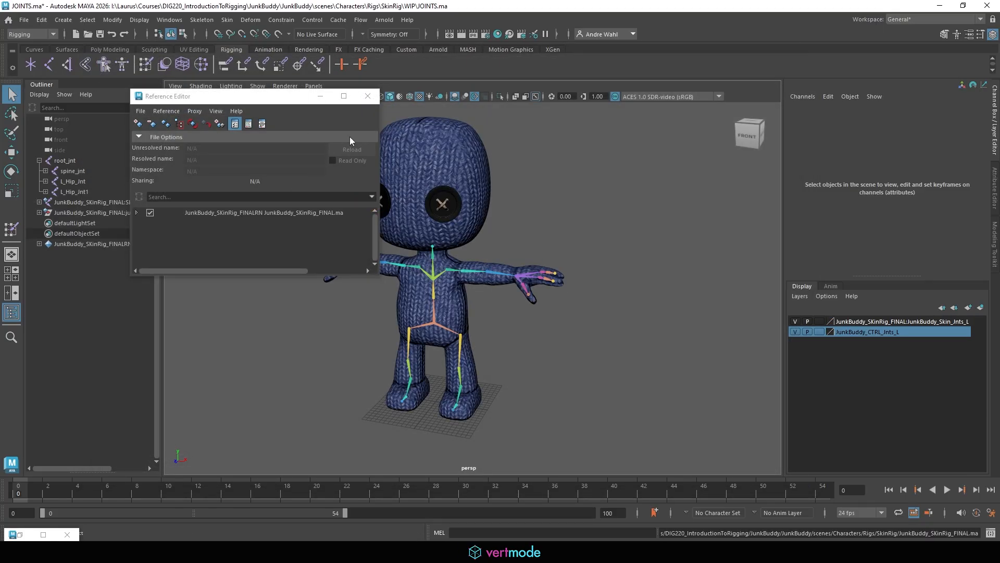
click(365, 98)
Step: Compare the scene's root_jnt skeleton with the referenced Skin_root_jnt skeleton overlapping it inside the character
scroll(483, 242, up, 6)
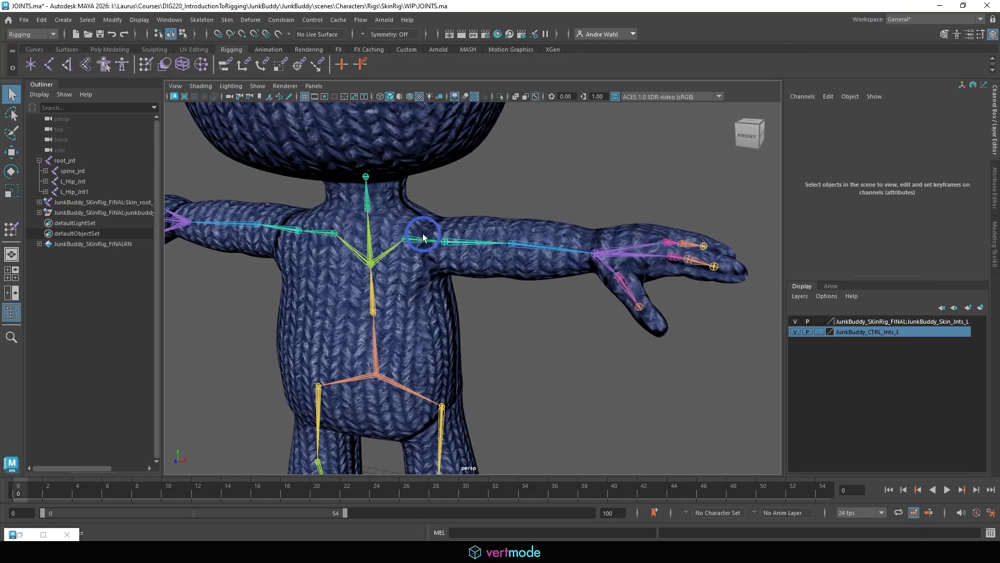
alt+middle_drag(424, 238, 441, 212)
click(72, 159)
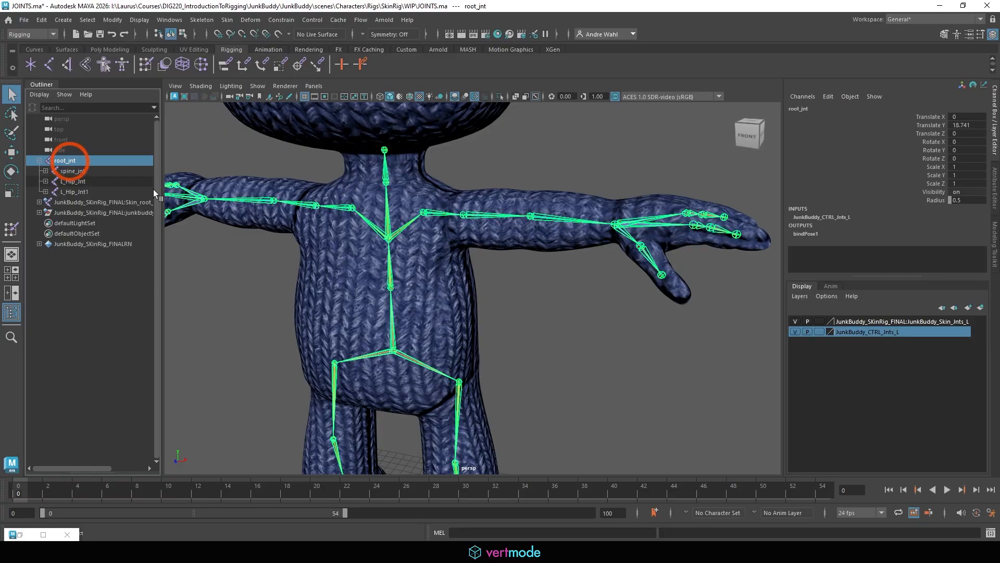
click(73, 202)
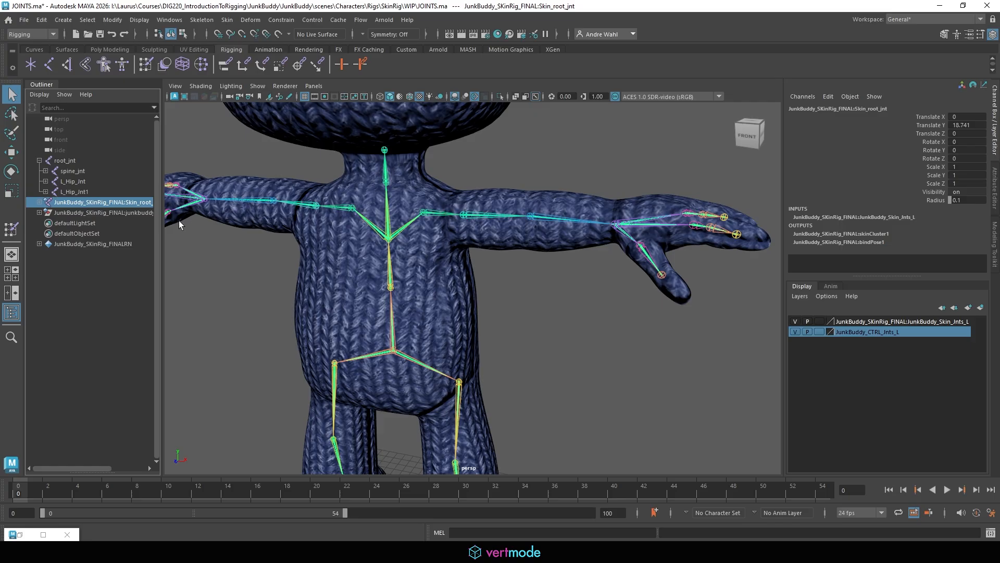
alt+middle_drag(405, 267, 442, 183)
alt+right_drag(443, 183, 380, 243)
Step: Try moving root_jnt away from the referenced character, undo the move, and return to the Select tool
click(74, 161)
key(w)
drag(459, 272, 334, 343)
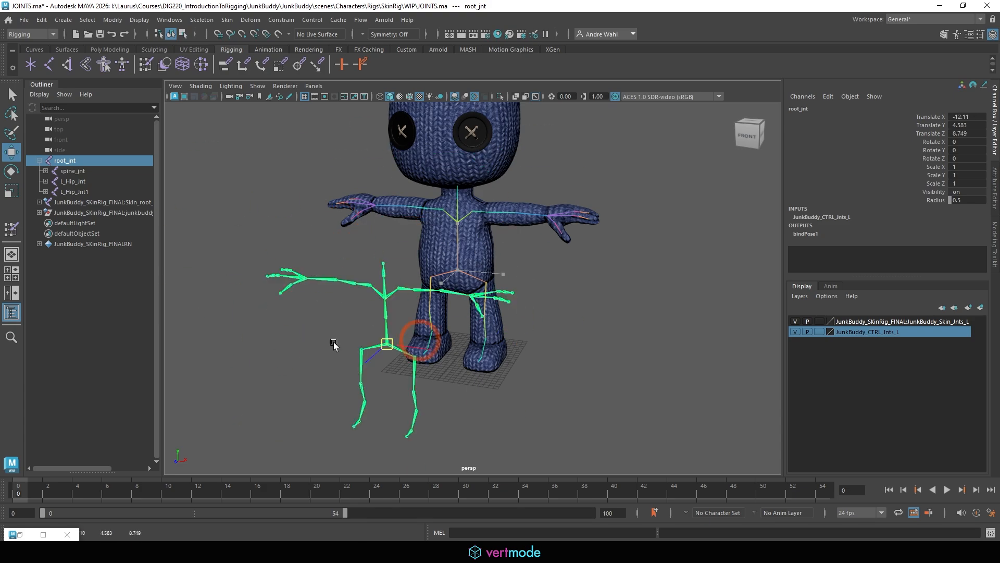
key(ctrl+z)
key(ctrl+z)
click(12, 94)
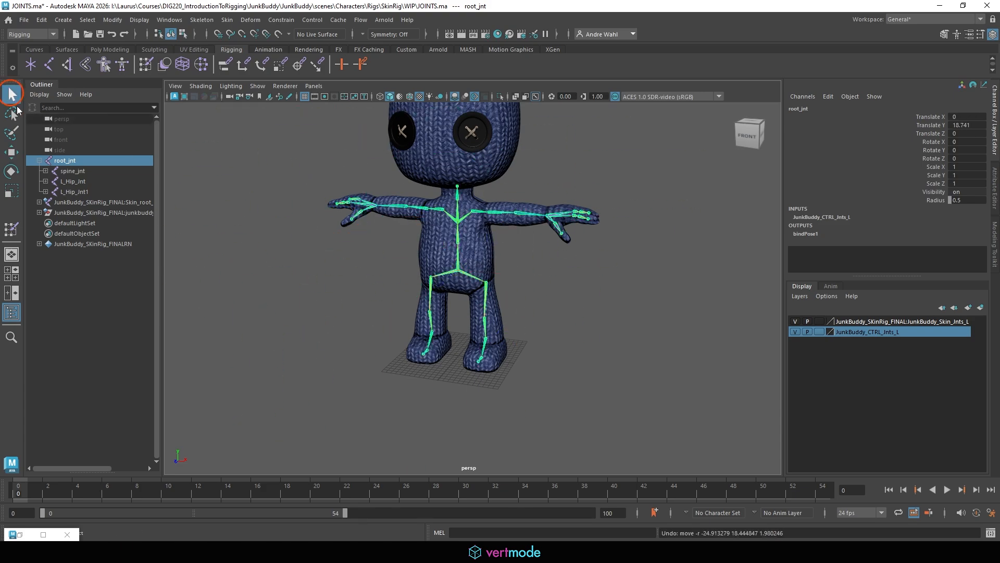
Step: Parent-constrain the referenced Skin_root_jnt to root_jnt with Maintain Offset on and all translate and rotate axes, and close the constraint options
alt+right_drag(458, 250, 772, 294)
click(664, 225)
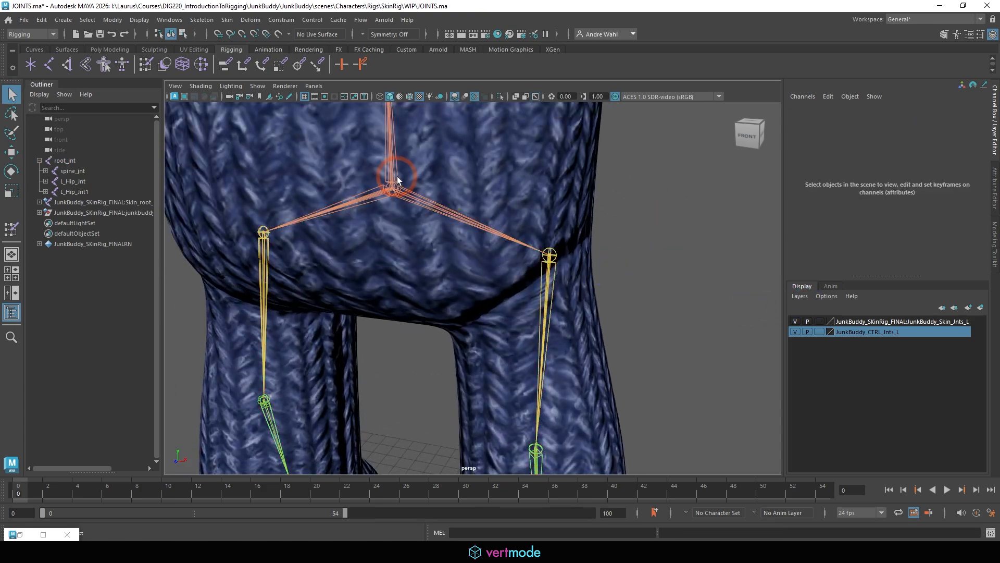
click(397, 179)
alt+right_drag(394, 186, 346, 235)
click(329, 215)
click(266, 186)
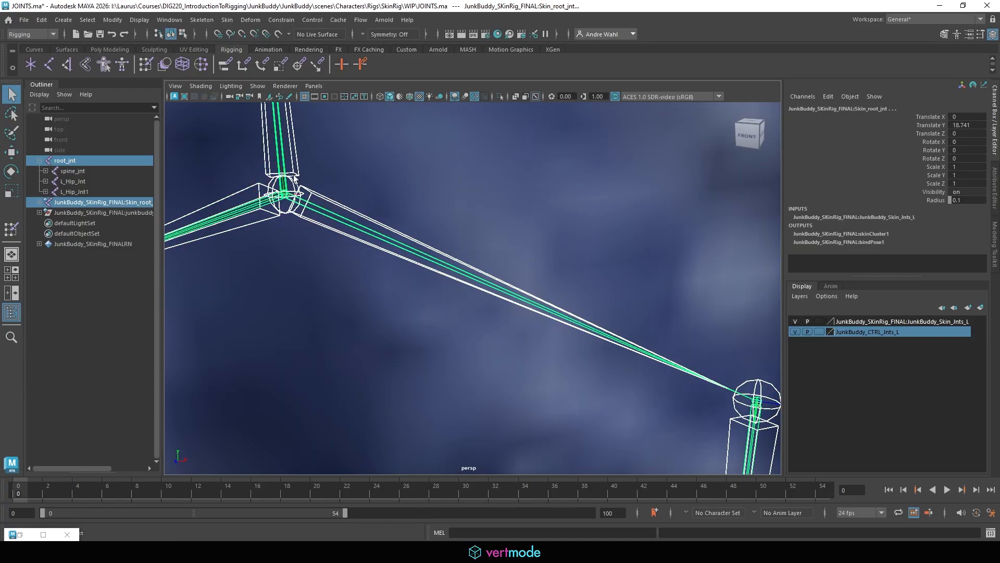
click(282, 20)
click(381, 51)
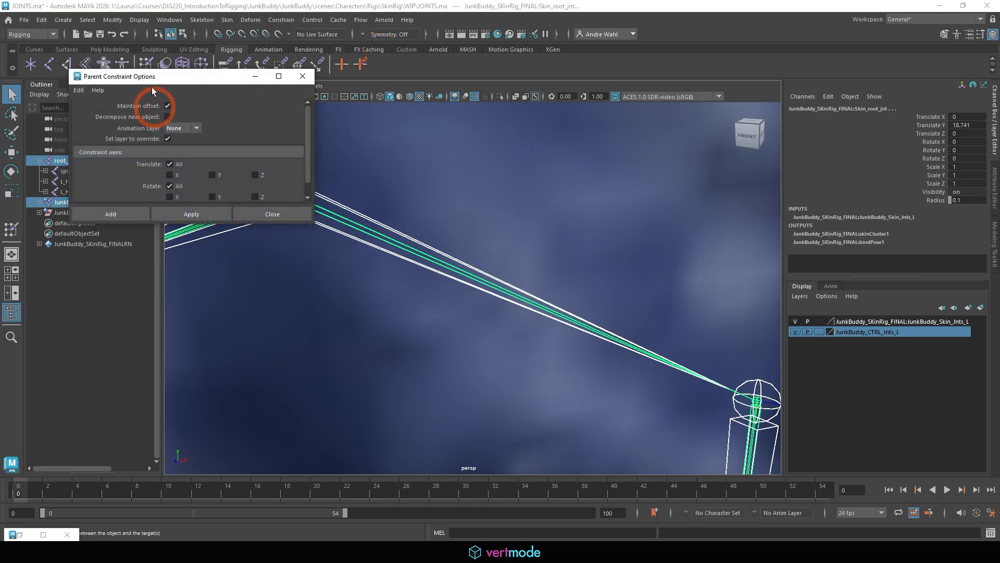
drag(151, 79, 273, 74)
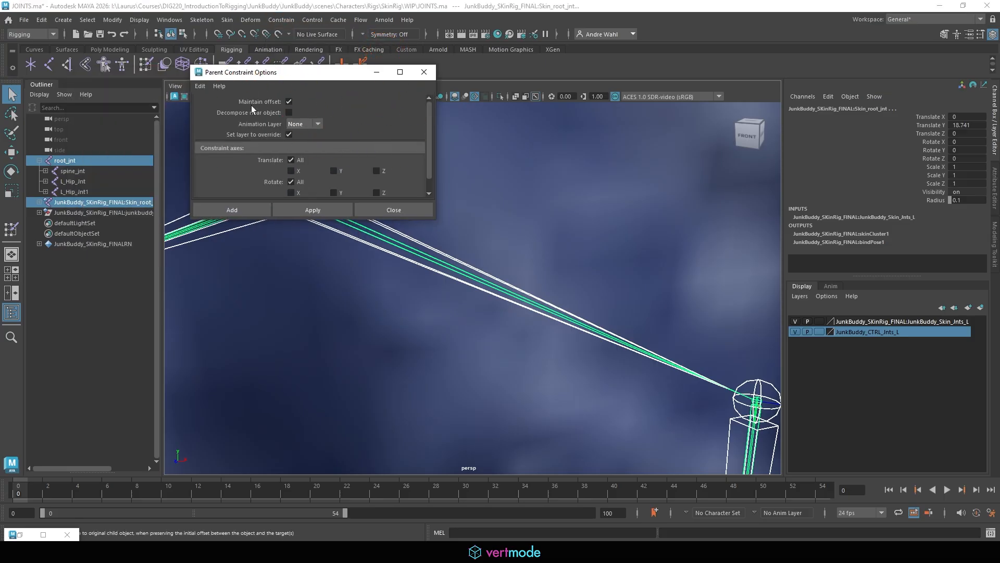
click(200, 86)
click(233, 107)
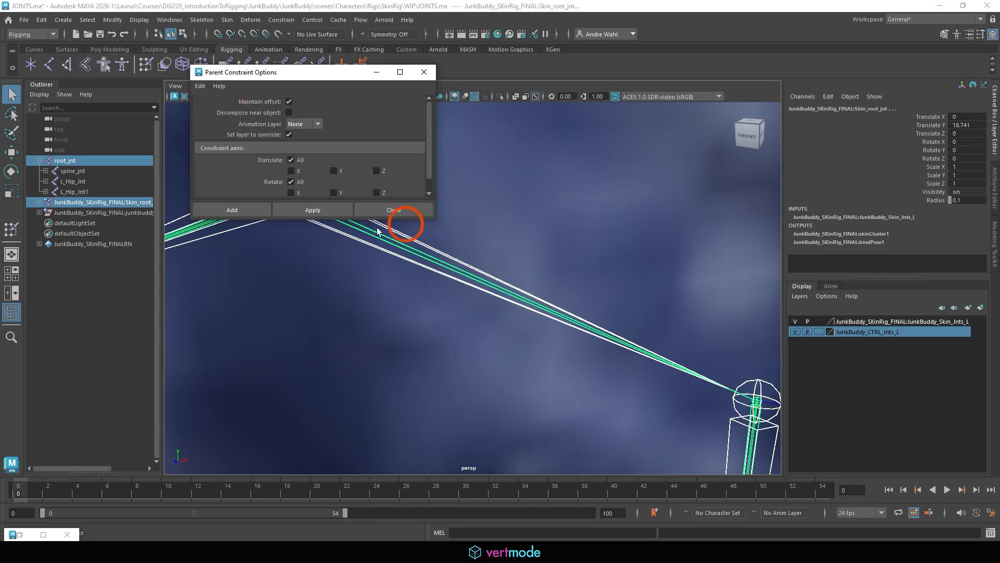
click(311, 209)
click(410, 213)
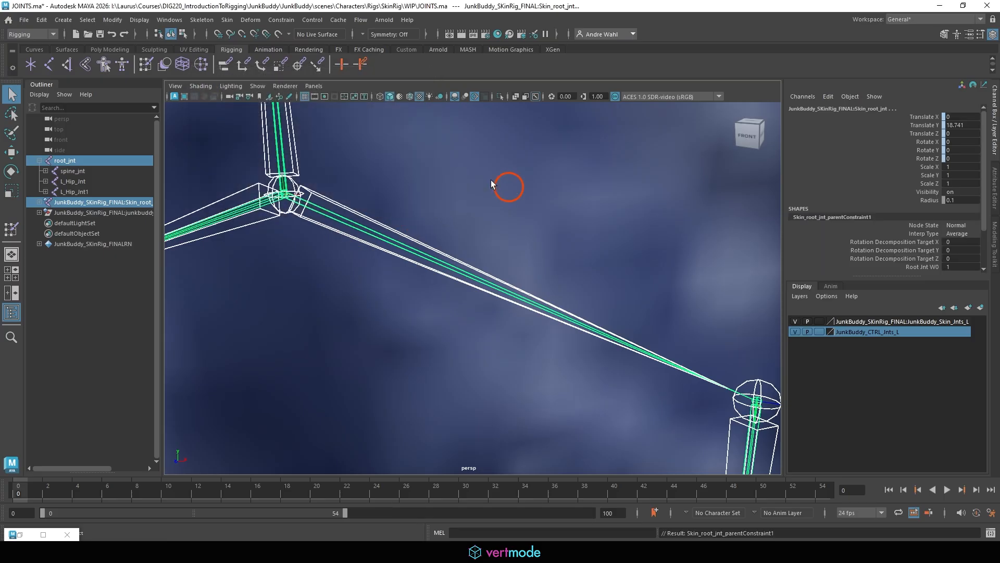
Step: Test the root constraint by moving root_jnt, undo the move, and clear the selection
click(310, 196)
scroll(440, 237, down, 8)
key(w)
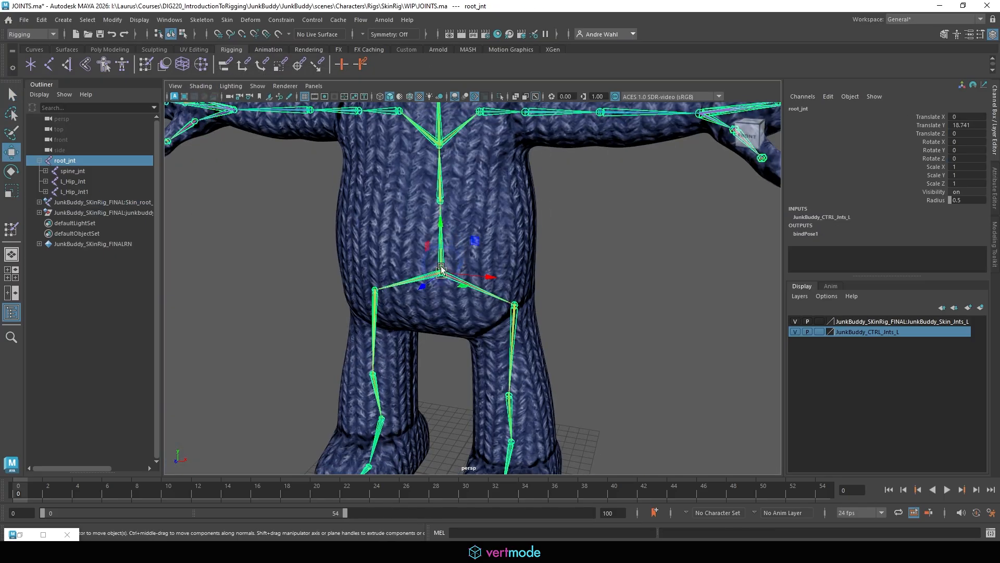
drag(451, 252, 410, 193)
key(ctrl+z)
click(501, 282)
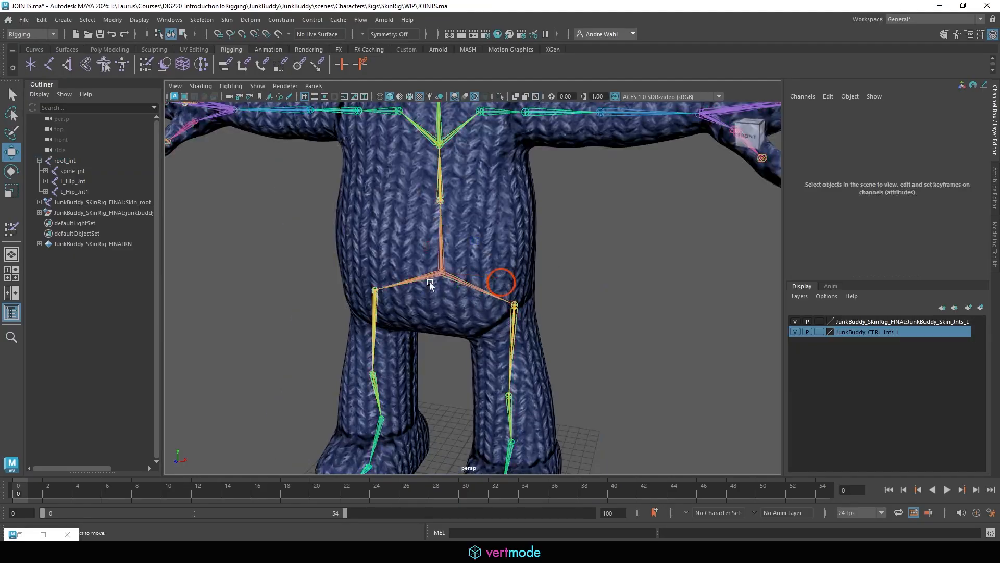
Step: Parent-constrain the referenced Skin_L_Hip_Jnt to the control joint L_Hip_Jnt
alt+right_drag(430, 282, 468, 275)
alt+middle_drag(468, 275, 420, 254)
alt+right_drag(420, 255, 476, 285)
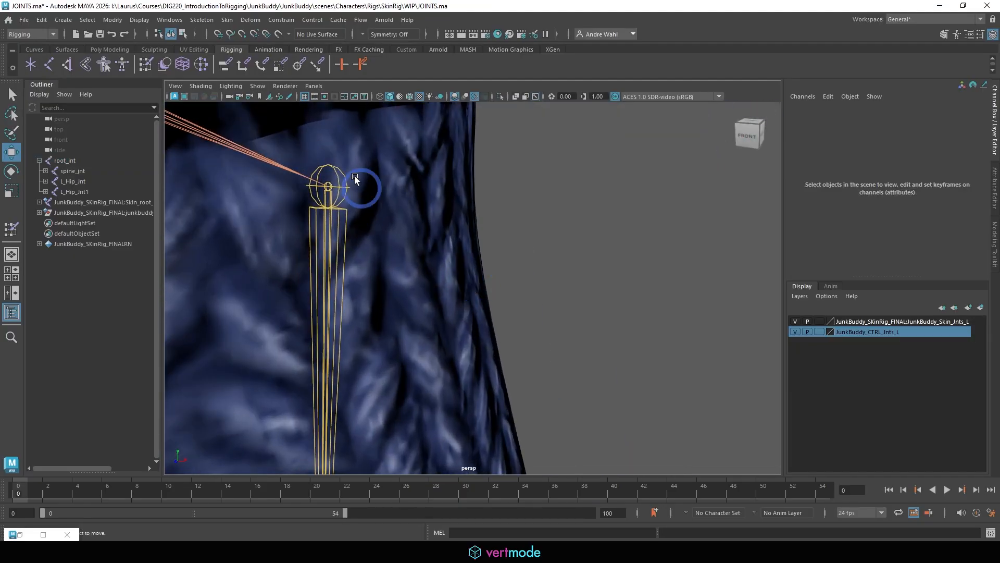
click(329, 188)
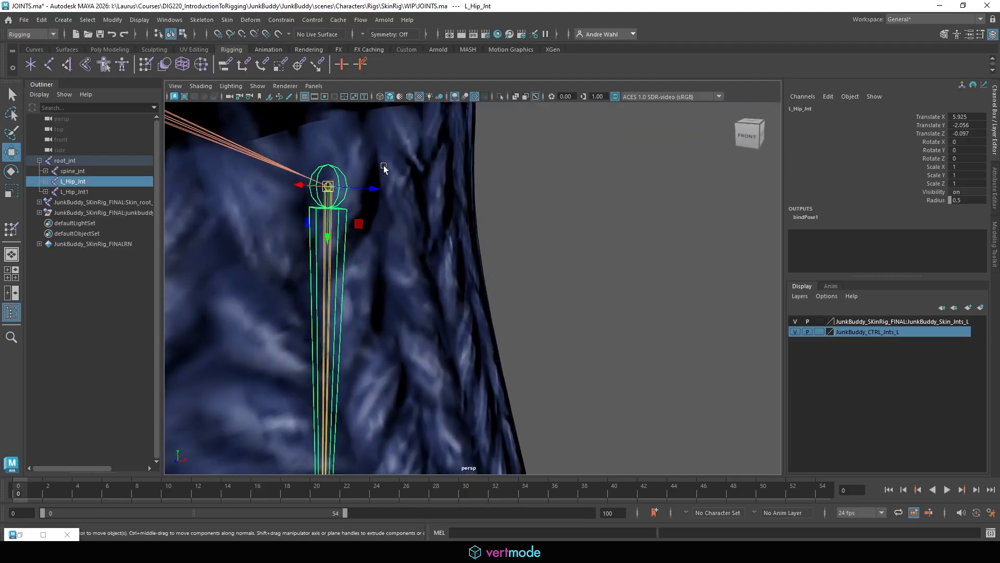
key(q)
click(327, 229)
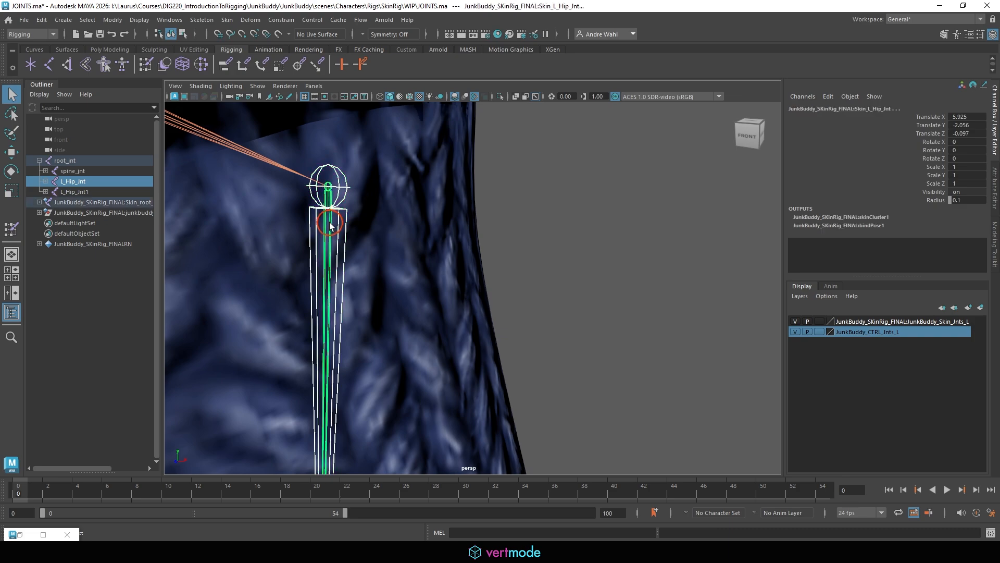
click(290, 23)
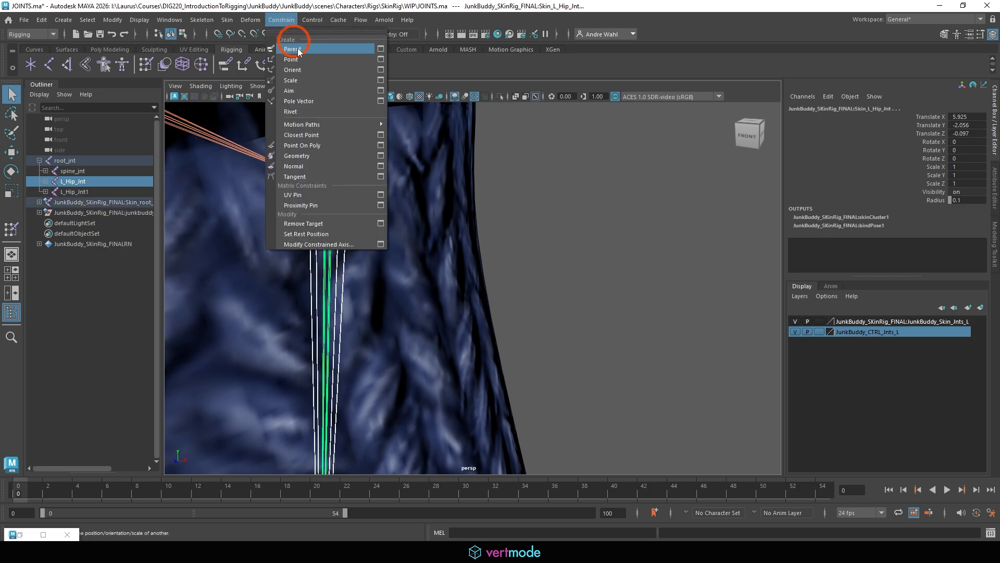
click(287, 40)
Step: Parent-constrain the referenced Skin_L_Knee_jnt to the control joint L_Knee_jnt
scroll(259, 326, down, 5)
alt+middle_drag(259, 322, 273, 162)
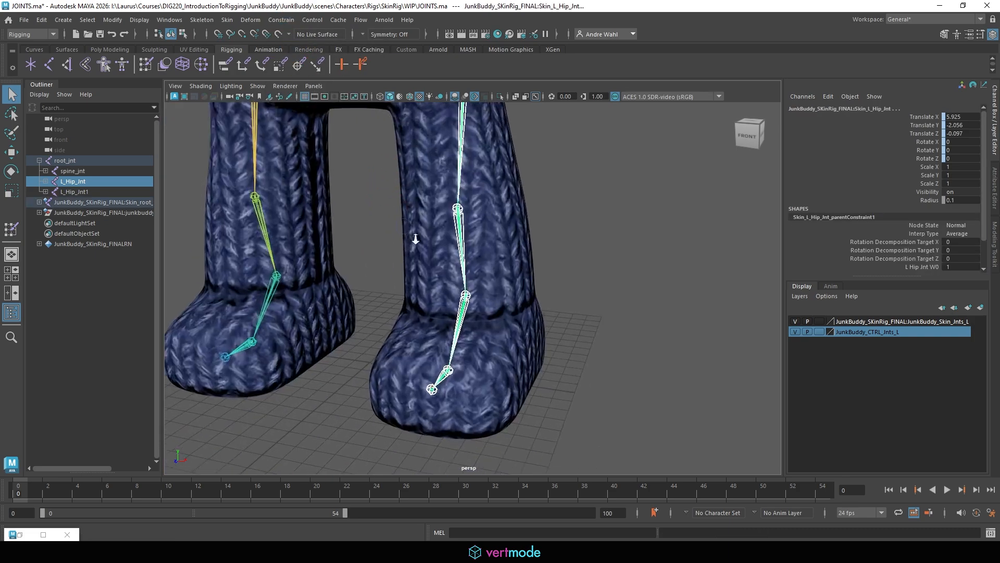
alt+right_drag(415, 239, 466, 364)
alt+middle_drag(466, 364, 471, 378)
click(458, 253)
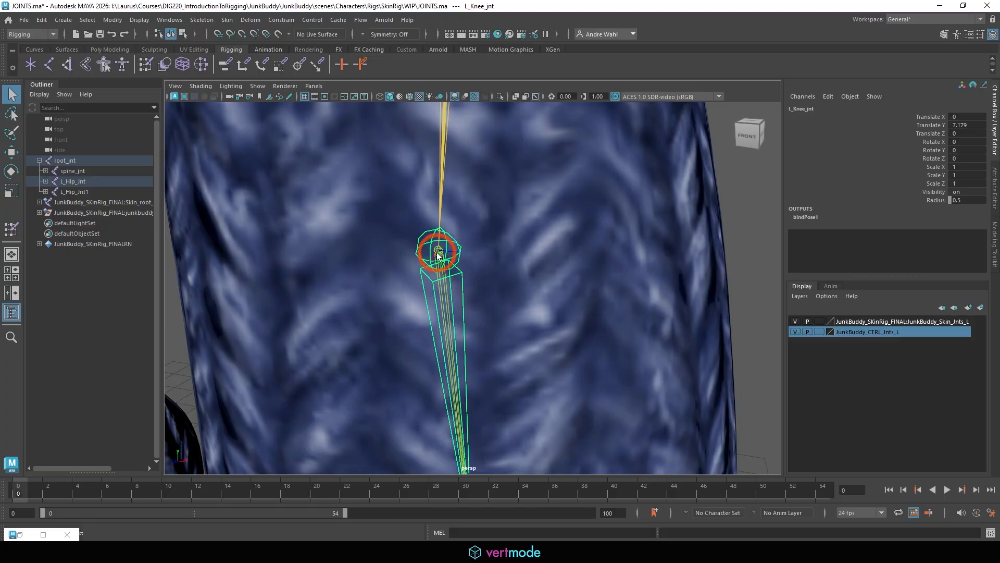
shift+click(438, 251)
click(473, 253)
click(451, 308)
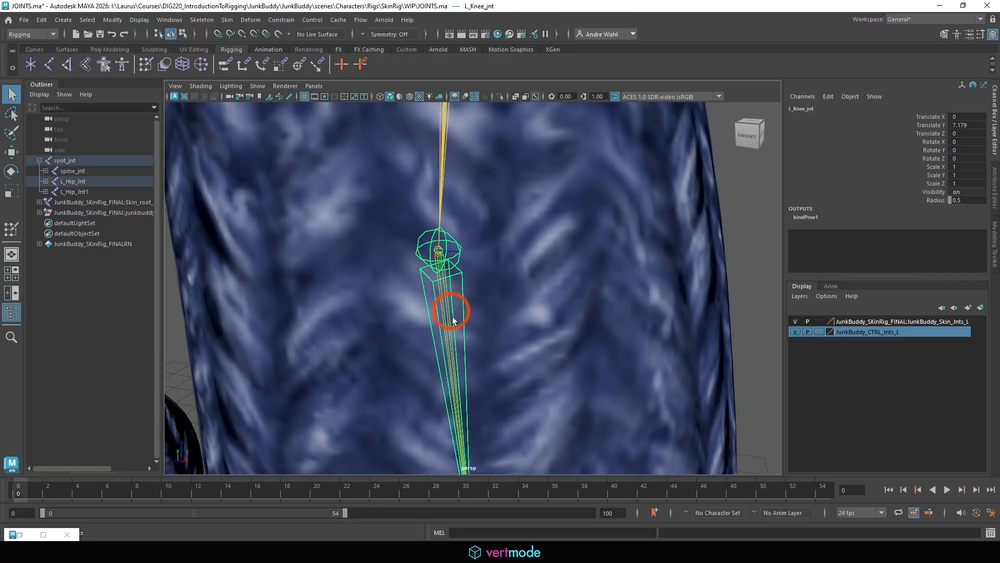
click(445, 320)
key(g)
Step: Check the skin and control joints in the left leg by toggling the visibility of their display layers
alt+middle_drag(599, 350, 612, 245)
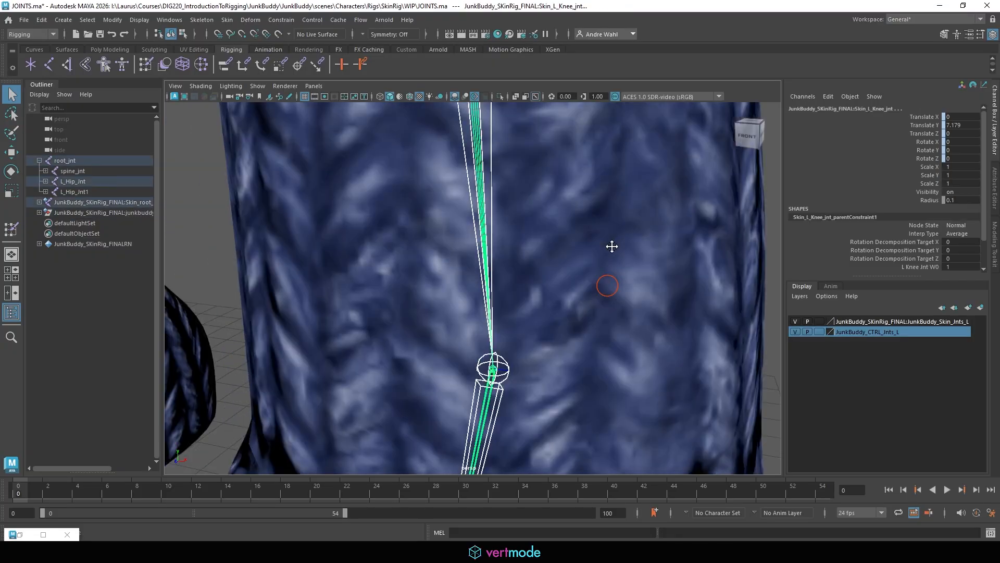
alt+right_drag(645, 331, 465, 290)
click(795, 320)
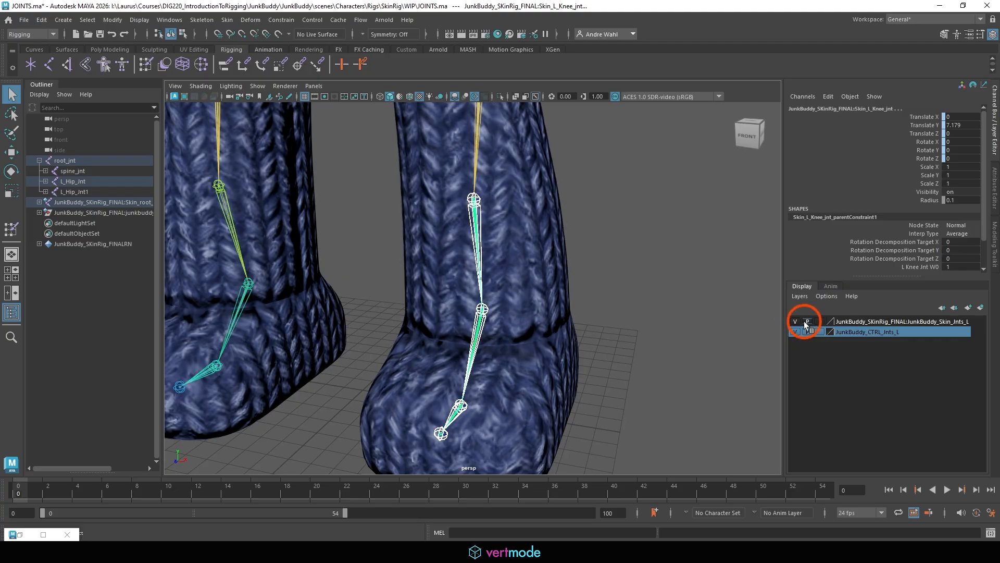
click(796, 332)
click(796, 331)
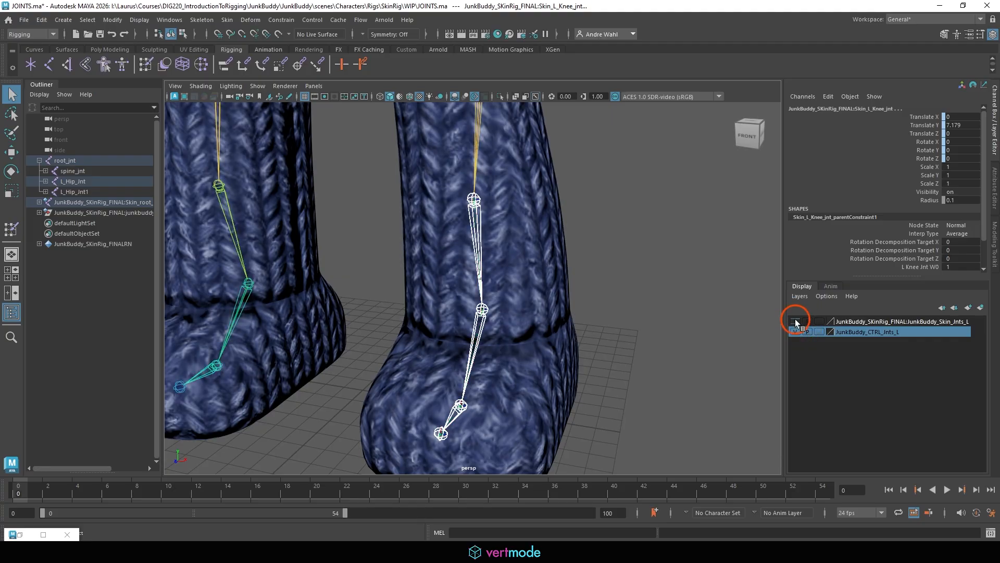
Step: Create a display layer named Skin_Geo_L containing the referenced junkbuddy geometry
click(62, 212)
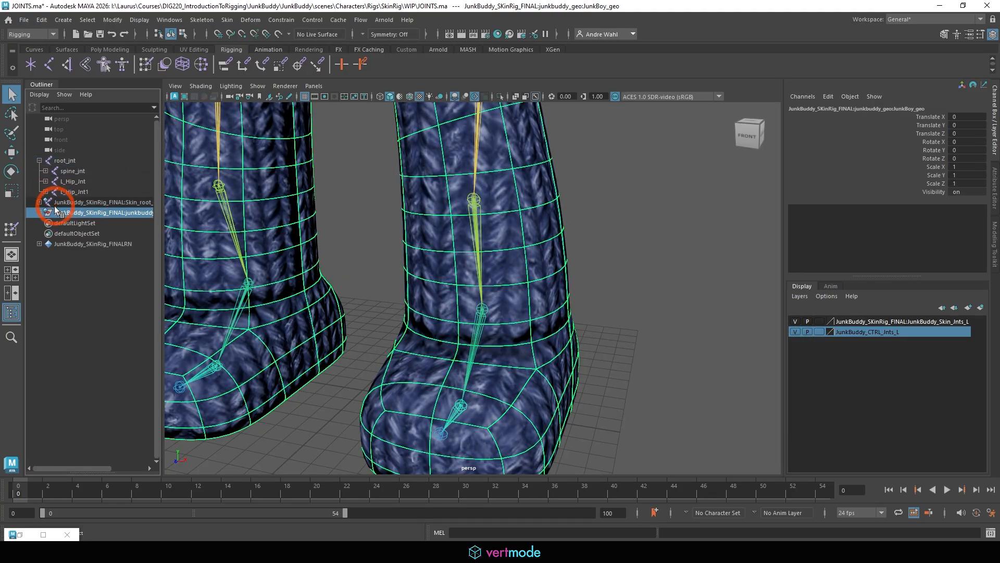
click(979, 311)
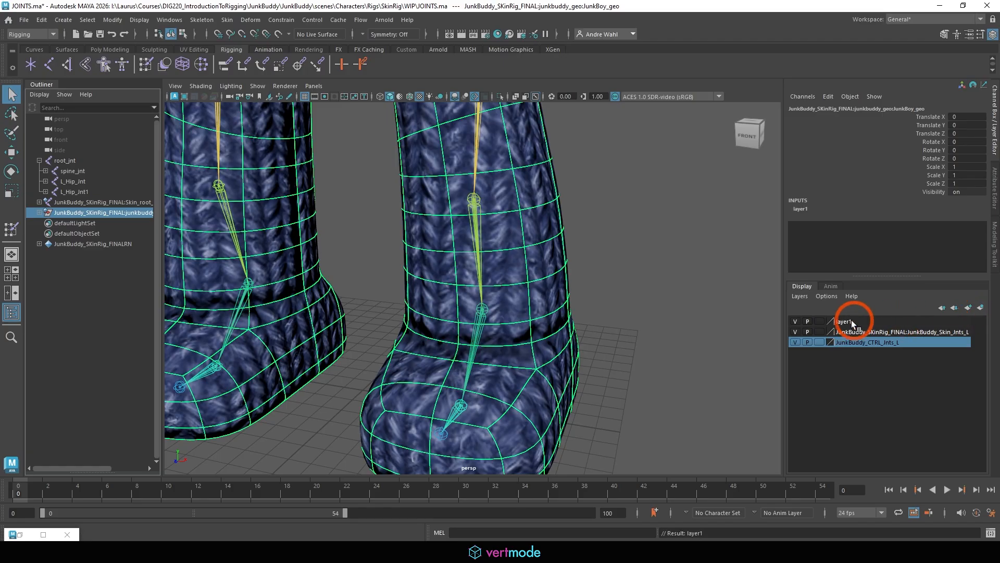
double_click(848, 321)
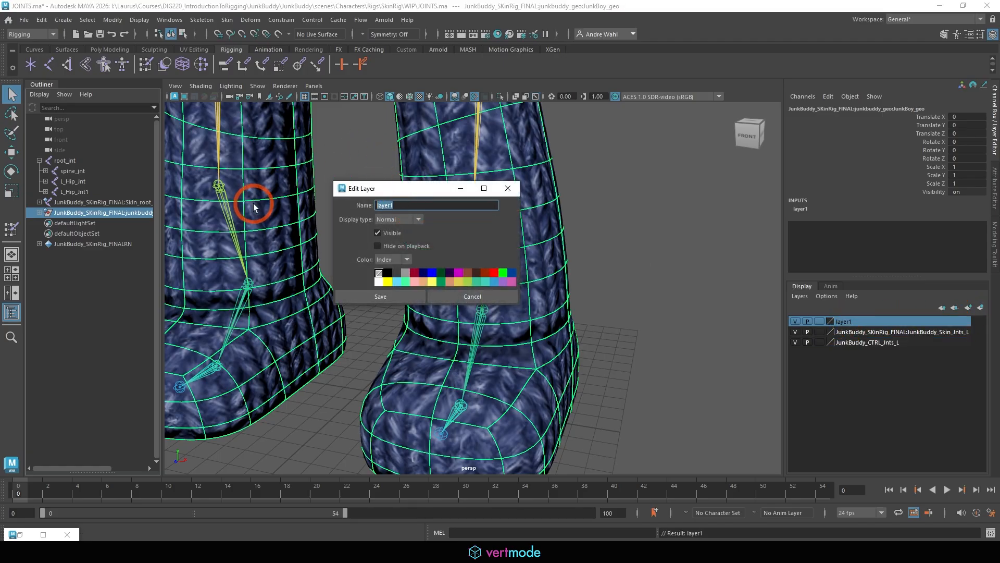
text(Skin_Geo_L)
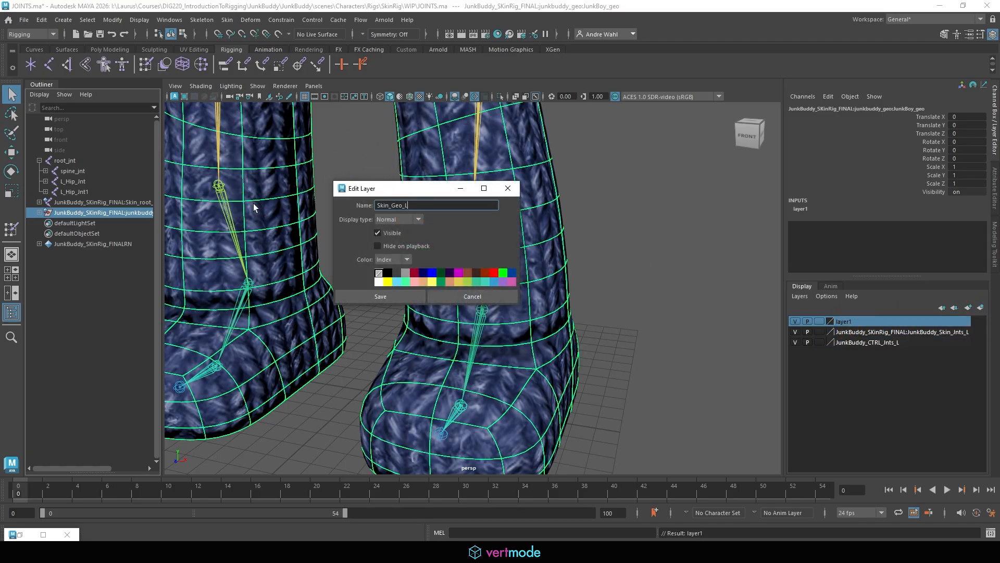
click(417, 296)
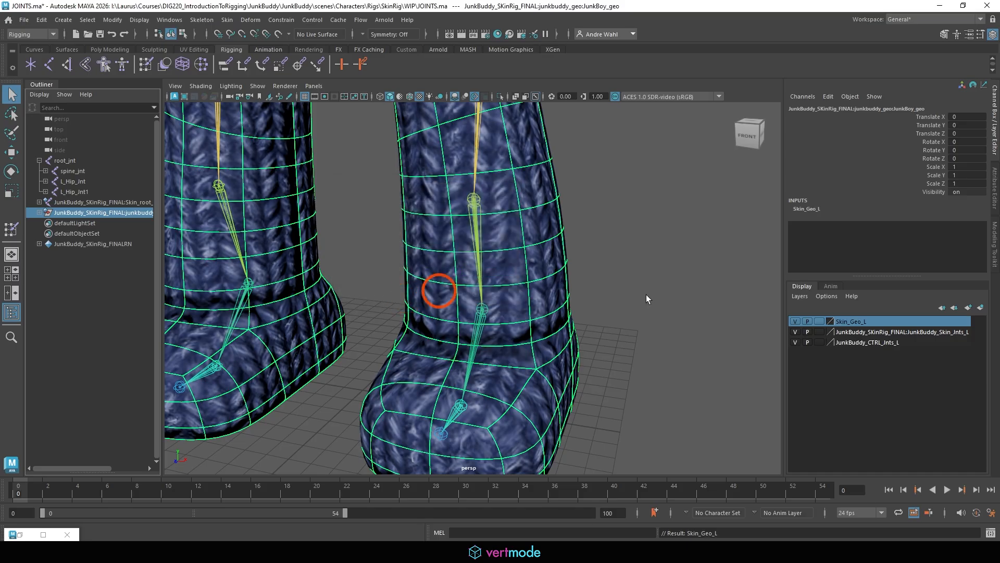
Step: Set the Skin_Geo_L layer to Reference display so the geometry cannot be selected, and clear the selection
click(819, 320)
click(819, 320)
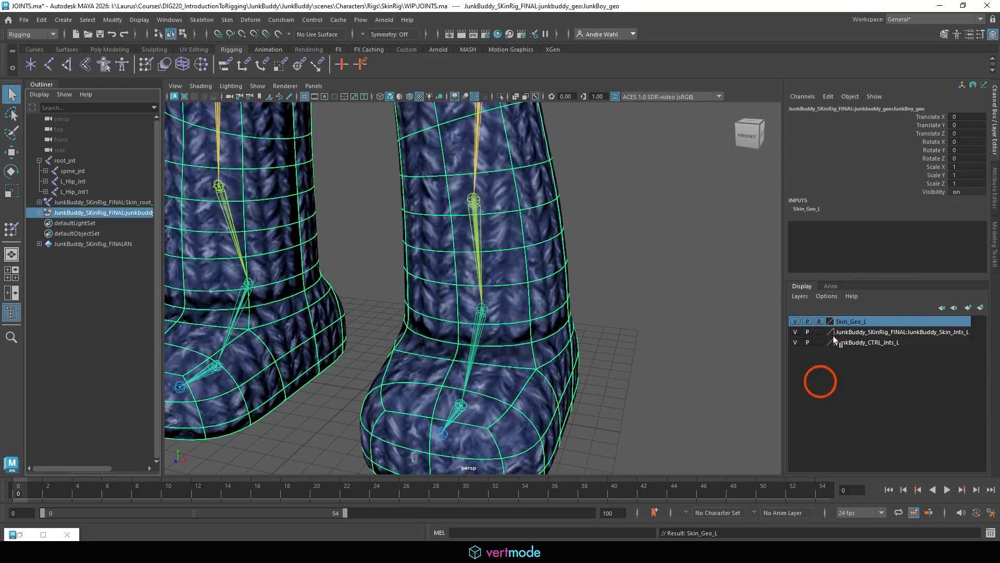
click(795, 321)
click(662, 277)
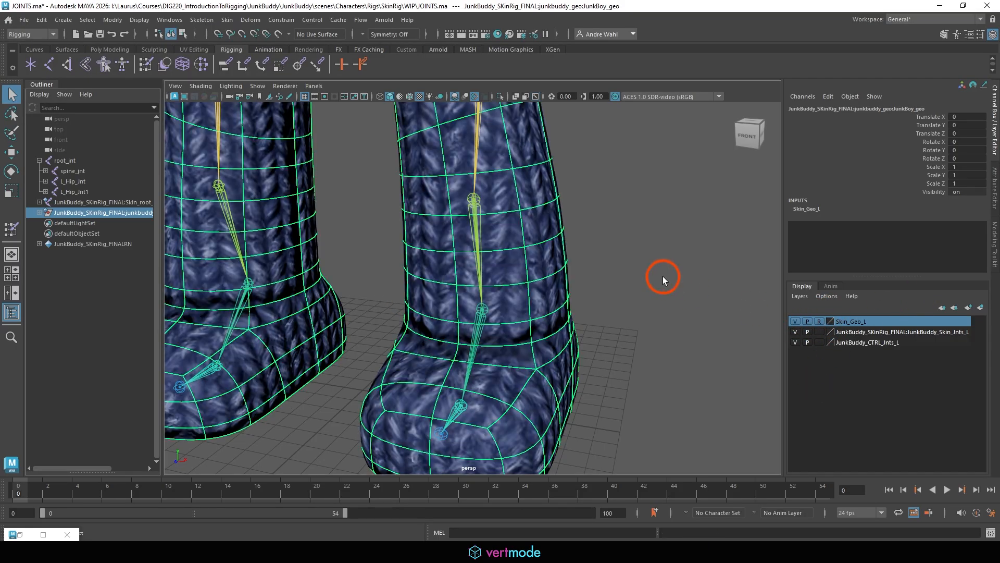
Step: Select the control joint L_Knee_jnt and examine it up close with the Rotate tool
click(513, 212)
click(475, 214)
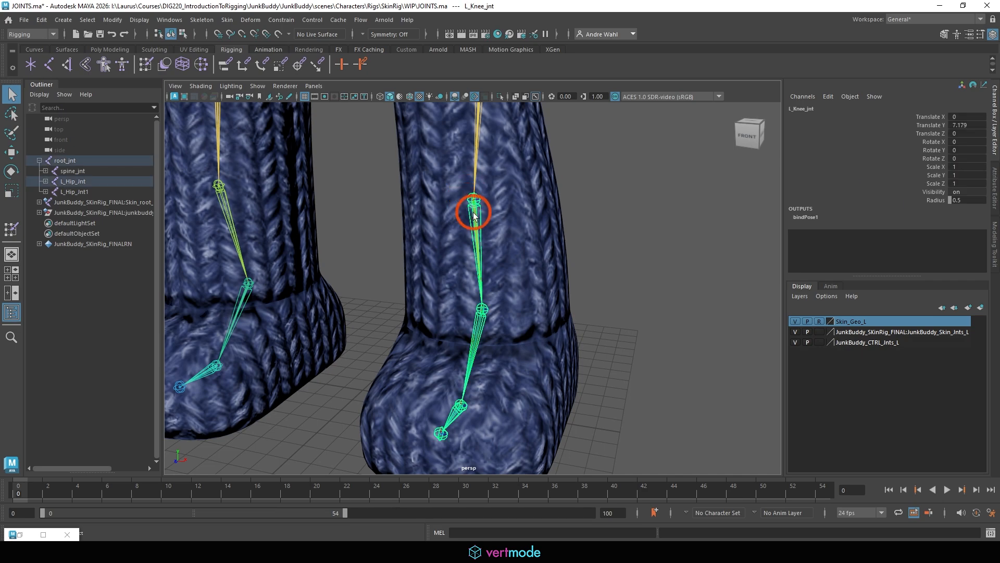
alt+right_drag(474, 214, 639, 214)
alt+middle_drag(511, 126, 520, 262)
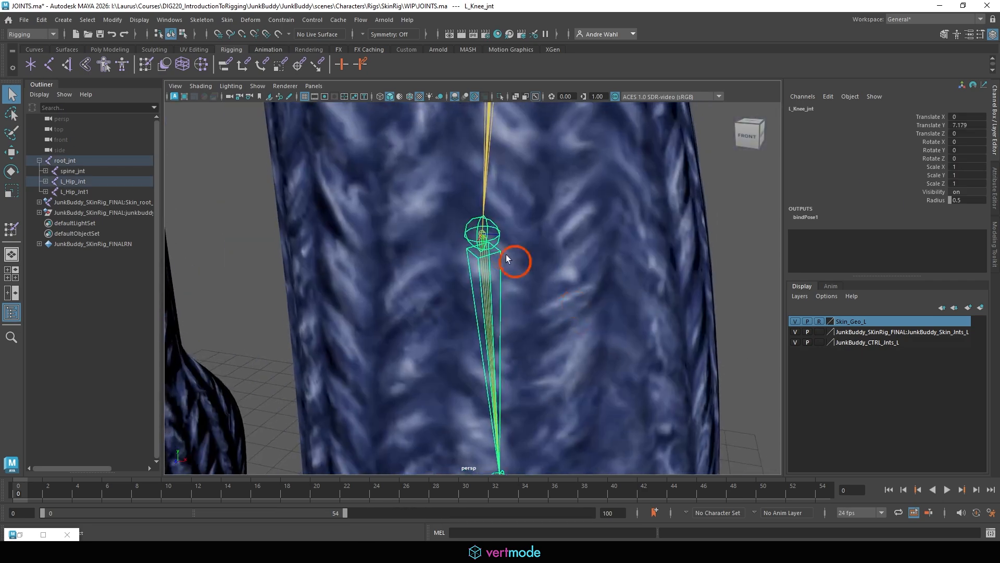
click(483, 235)
click(485, 234)
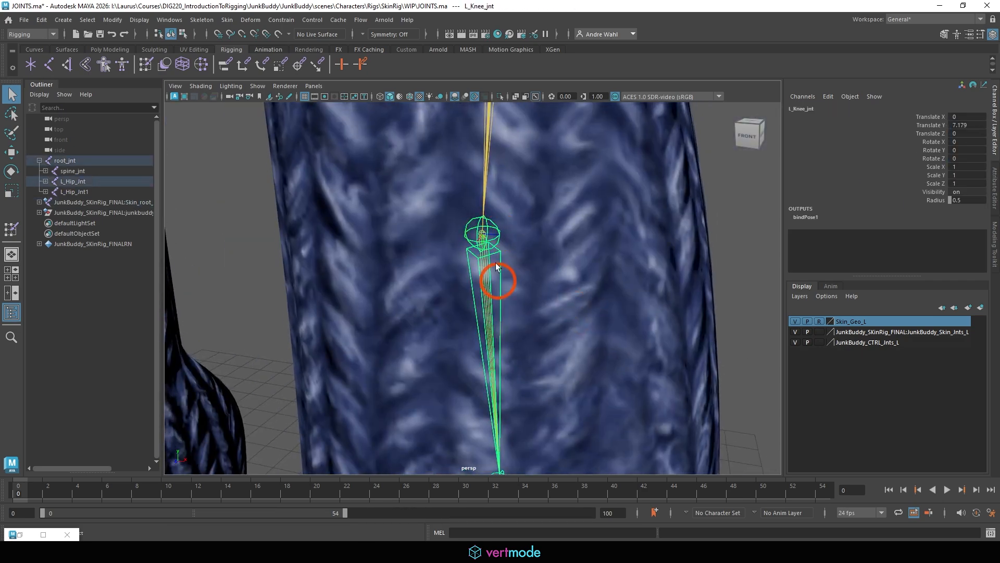
key(e)
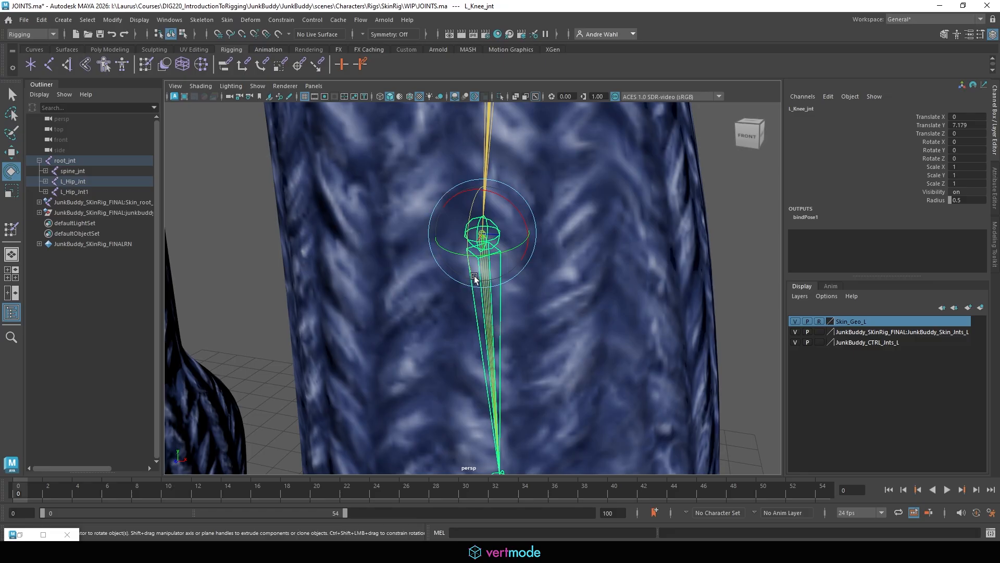
Step: Parent-constrain the referenced Skin_L_Ankel to the control joint L_Ankel
alt+drag(468, 254, 577, 303)
alt+middle_drag(577, 303, 558, 284)
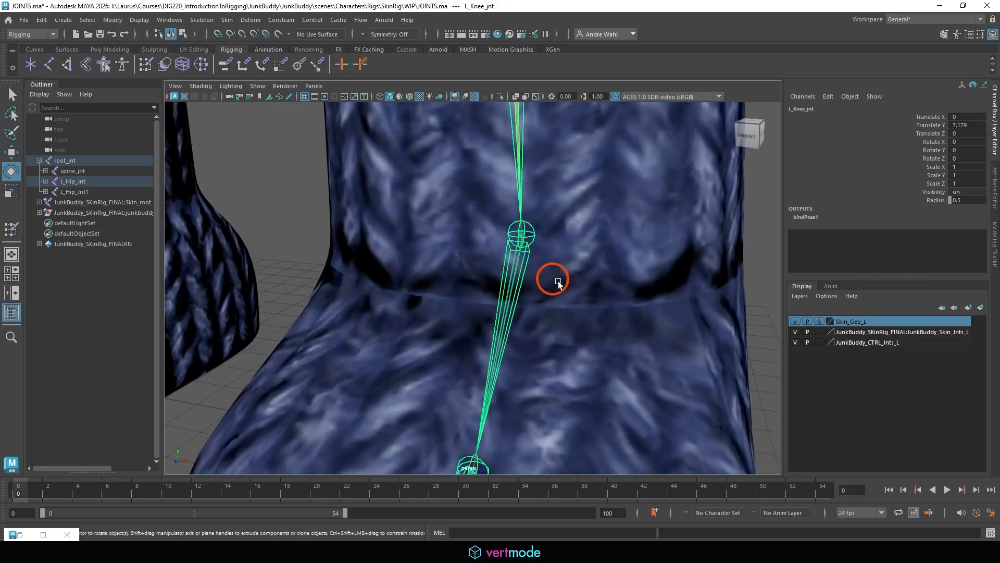
alt+right_drag(443, 225, 561, 222)
click(545, 218)
key(q)
click(529, 289)
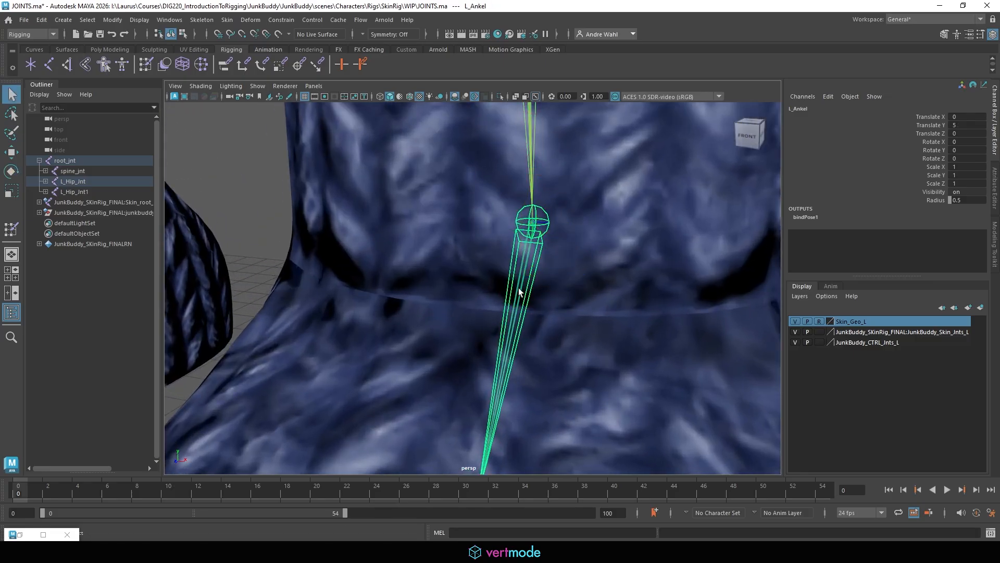
click(519, 291)
click(284, 20)
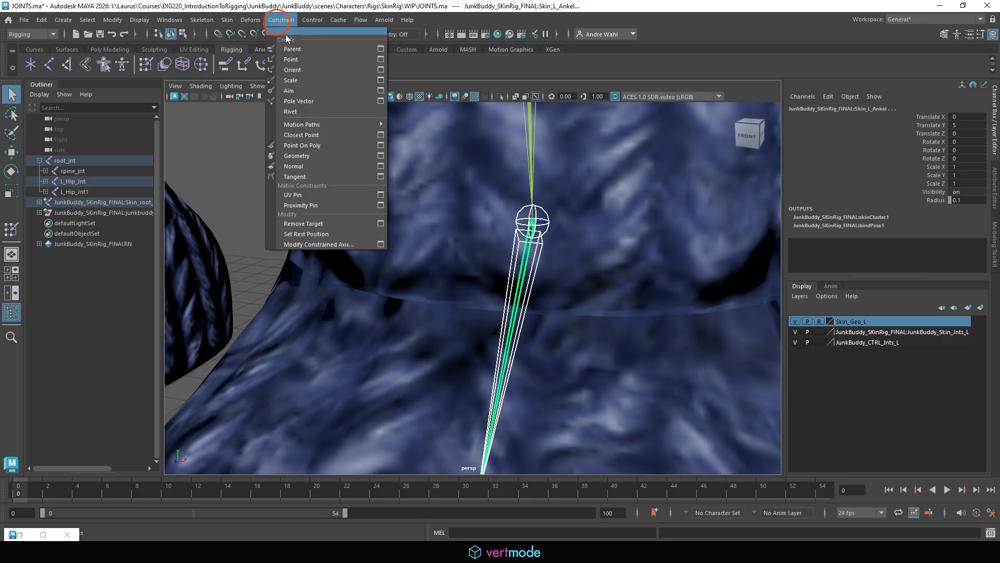
click(299, 49)
Step: Parent-constrain the referenced Skin_L_FootBall_Jnt to the control joint L_FootBall_Jnt
alt+right_drag(605, 250, 531, 319)
alt+middle_drag(532, 319, 545, 205)
alt+right_drag(436, 264, 572, 304)
click(529, 288)
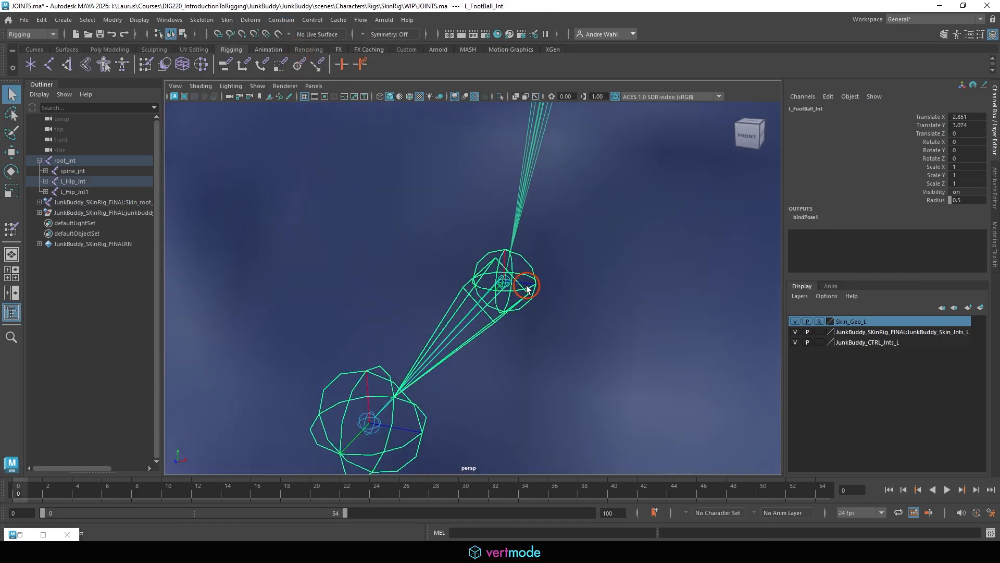
shift+click(468, 325)
key(g)
Step: Parent-constrain the referenced Skin_L_Toe_Jnt to the matching toe control joint
alt+right_drag(526, 354, 504, 348)
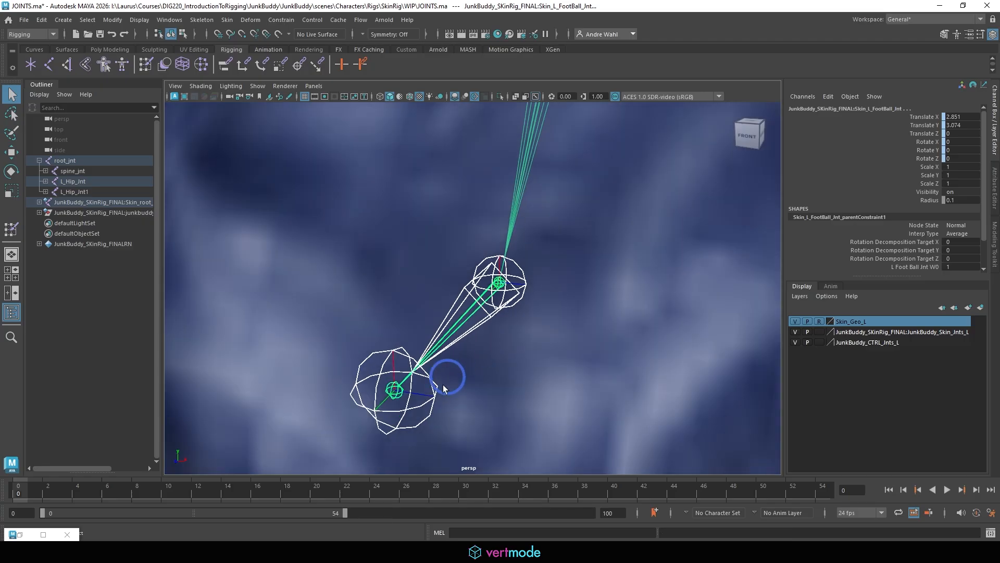
click(433, 394)
shift+click(394, 394)
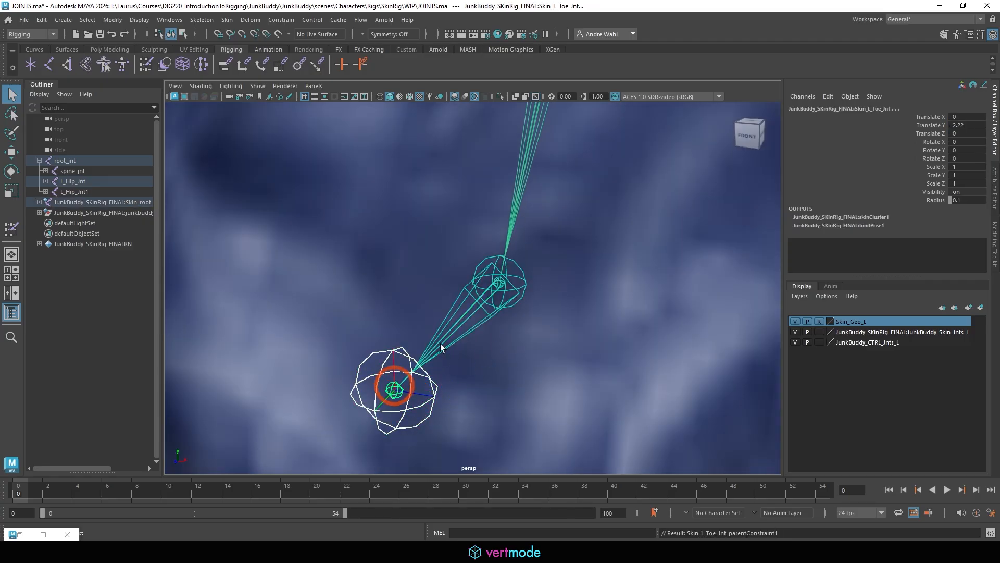
key(g)
Step: Parent-constrain the opposite leg's hip skin joint to the control joint L_Hip_Jnt1
alt+right_drag(394, 397, 438, 333)
scroll(511, 284, up, 10)
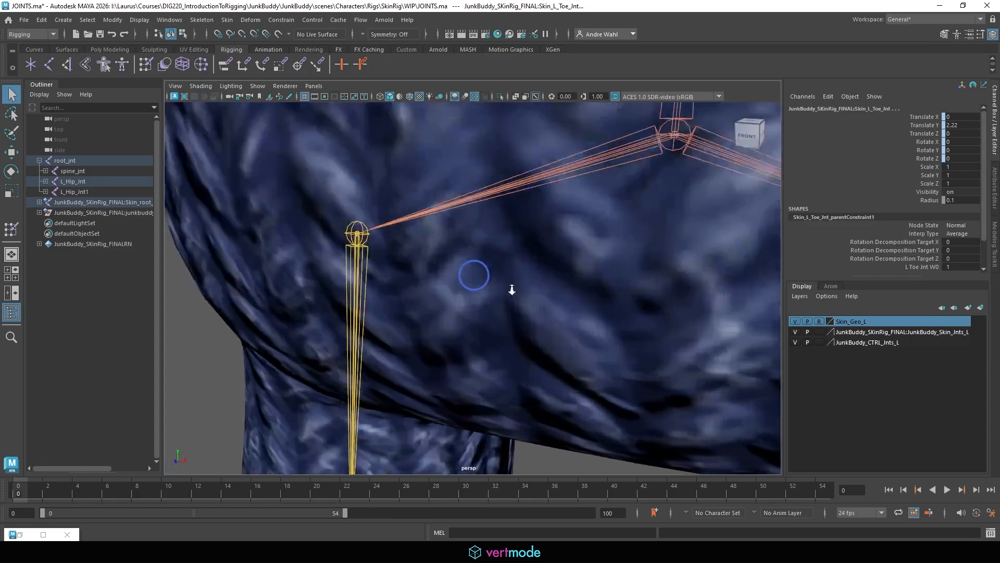
click(274, 193)
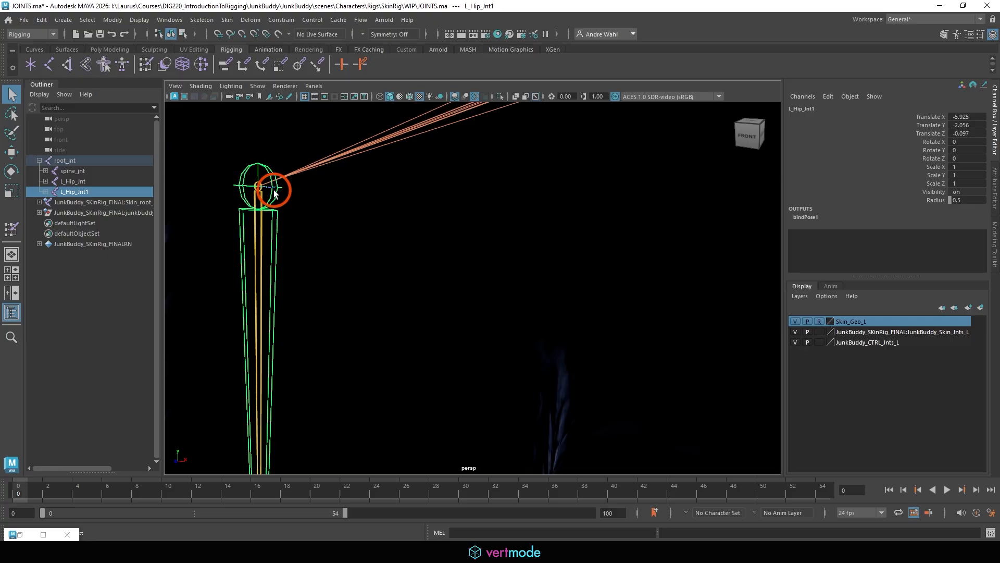
shift+click(257, 249)
key(g)
Step: Parent-constrain the referenced Skin_L_Knee_jnt1 to the control joint L_Knee_jnt1
scroll(383, 299, down, 10)
alt+middle_drag(380, 298, 364, 252)
scroll(453, 284, up, 5)
click(357, 301)
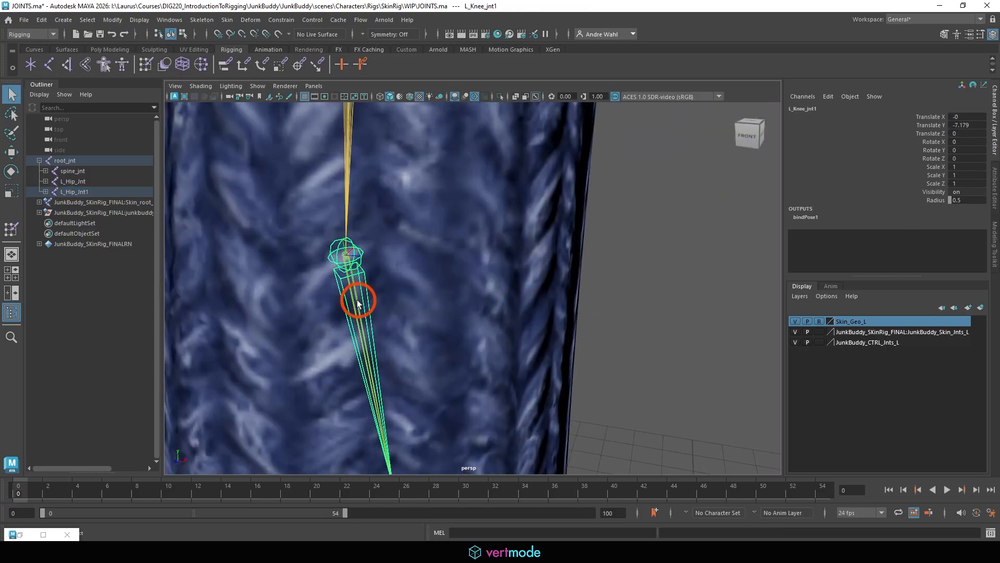
shift+click(355, 300)
key(g)
Step: Parent-constrain the referenced Skin_L_Ankel1 to the control joint L_Ankel1
scroll(375, 360, down, 5)
alt+middle_drag(374, 361, 433, 198)
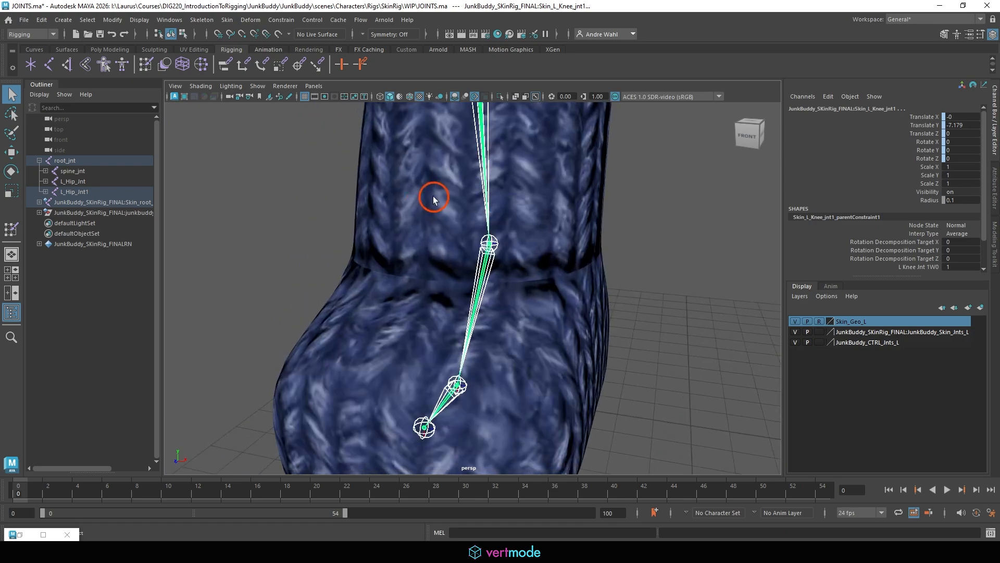
alt+right_drag(434, 198, 507, 290)
click(508, 222)
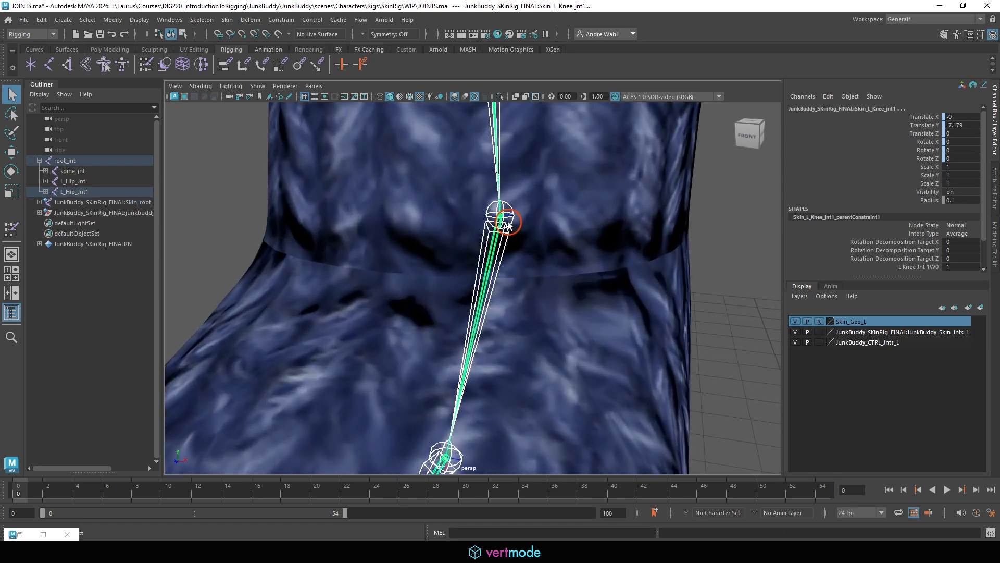
shift+click(491, 260)
key(g)
Step: Parent-constrain Skin_L_FootBall_Jnt1 and Skin_L_Toe_Jnt1 to their matching control joints in the same foot
alt+middle_drag(443, 281, 438, 212)
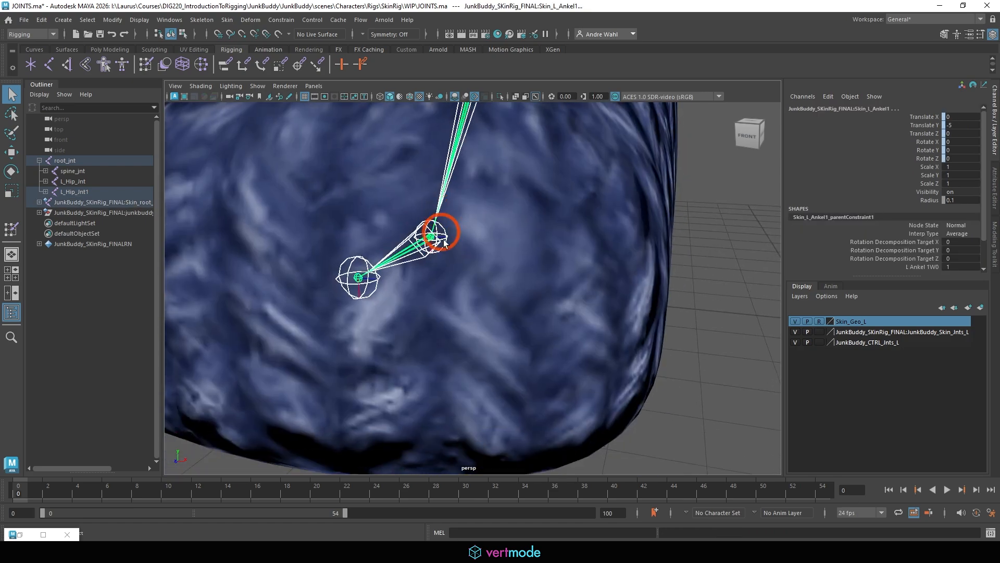
click(430, 252)
shift+click(410, 248)
key(g)
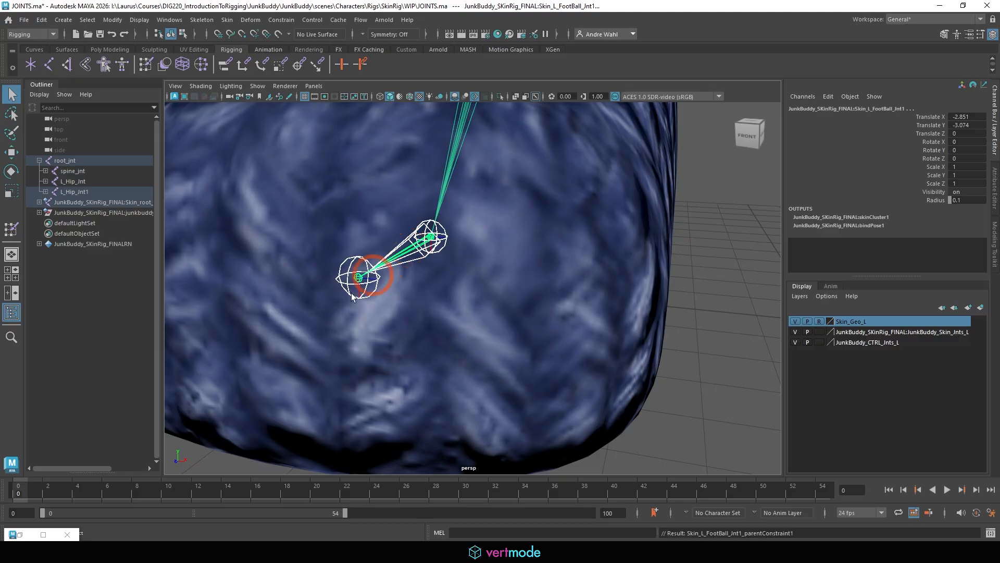
click(358, 287)
shift+click(357, 276)
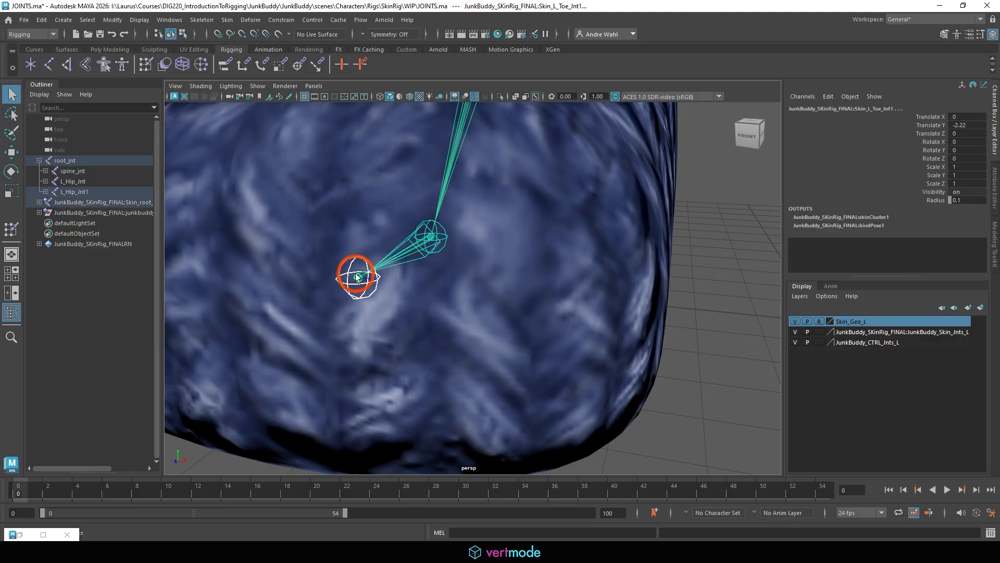
key(g)
Step: Parent-constrain the referenced Skin_spine_jnt to the control joint spine_jnt
scroll(386, 221, down, 5)
alt+middle_drag(386, 221, 376, 399)
alt+middle_drag(449, 209, 466, 148)
scroll(480, 219, up, 3)
click(447, 192)
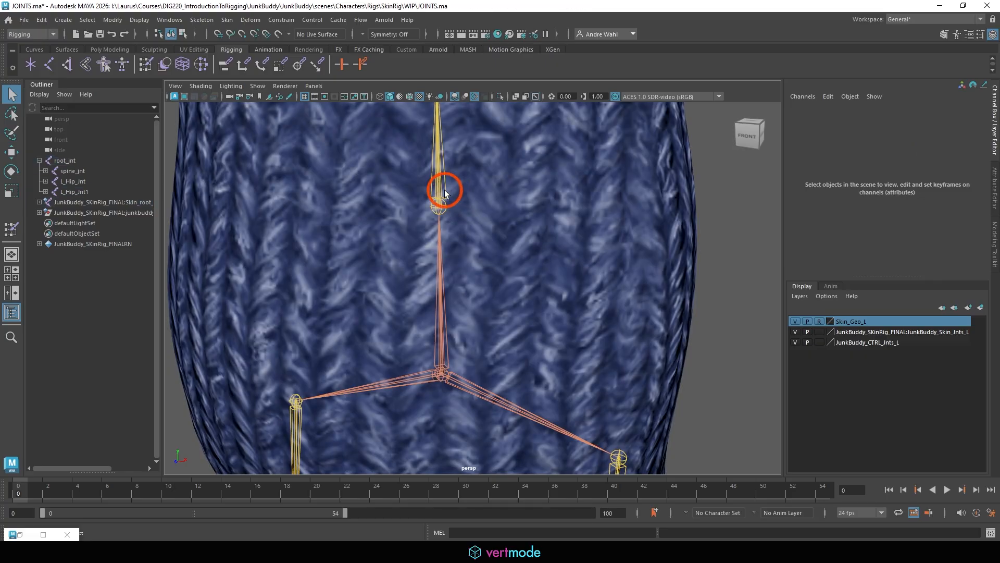
scroll(448, 193, up, 5)
shift+click(421, 144)
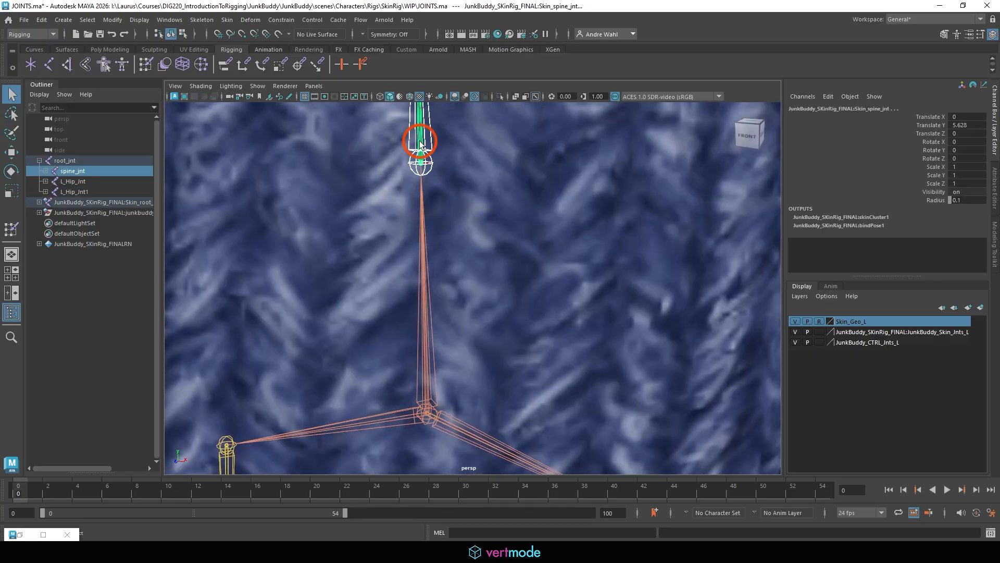
key(g)
Step: Parent-constrain the referenced Skin_chest_jnt to the matching chest control joint
key(f)
click(448, 281)
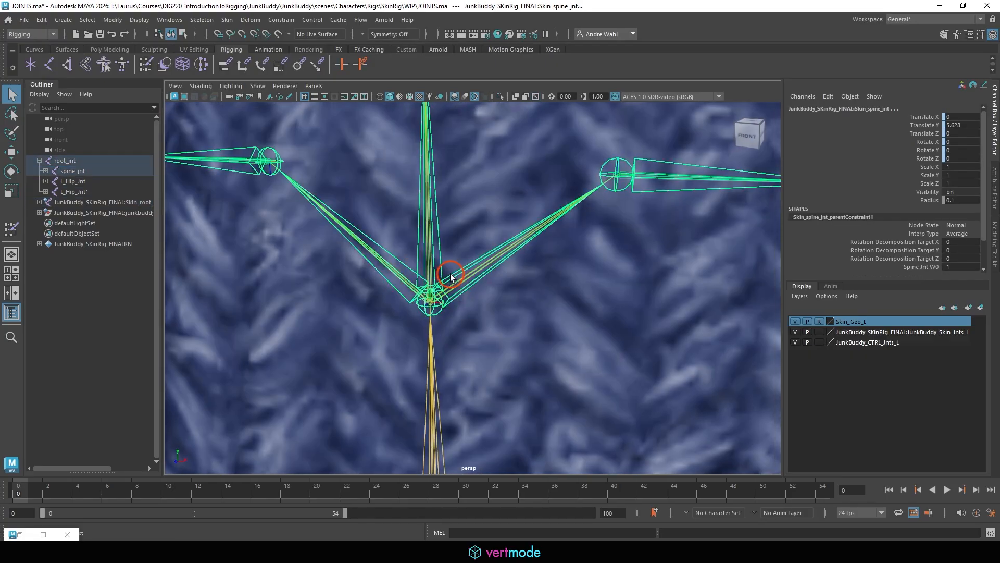
click(437, 296)
shift+click(430, 303)
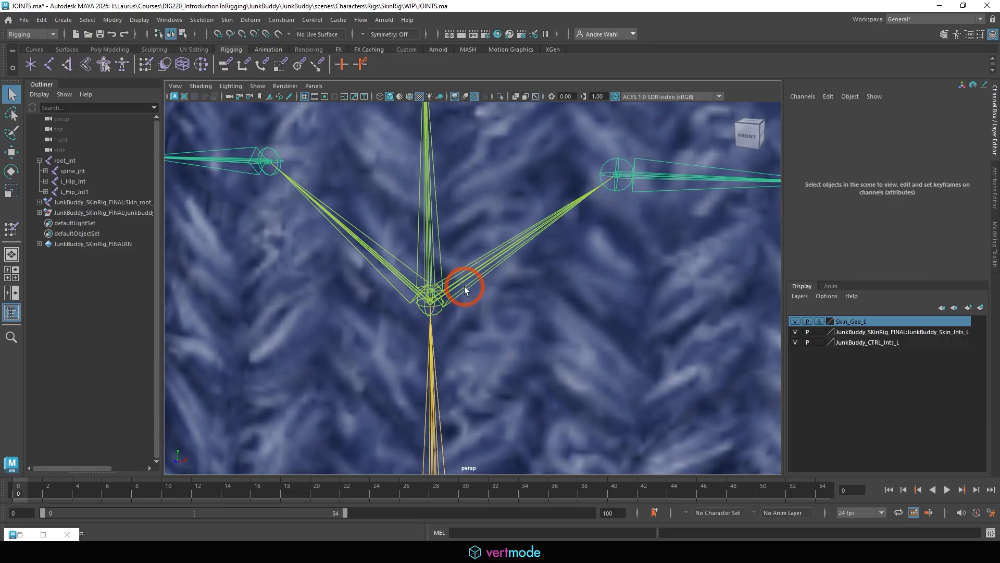
click(431, 271)
shift+click(431, 270)
key(g)
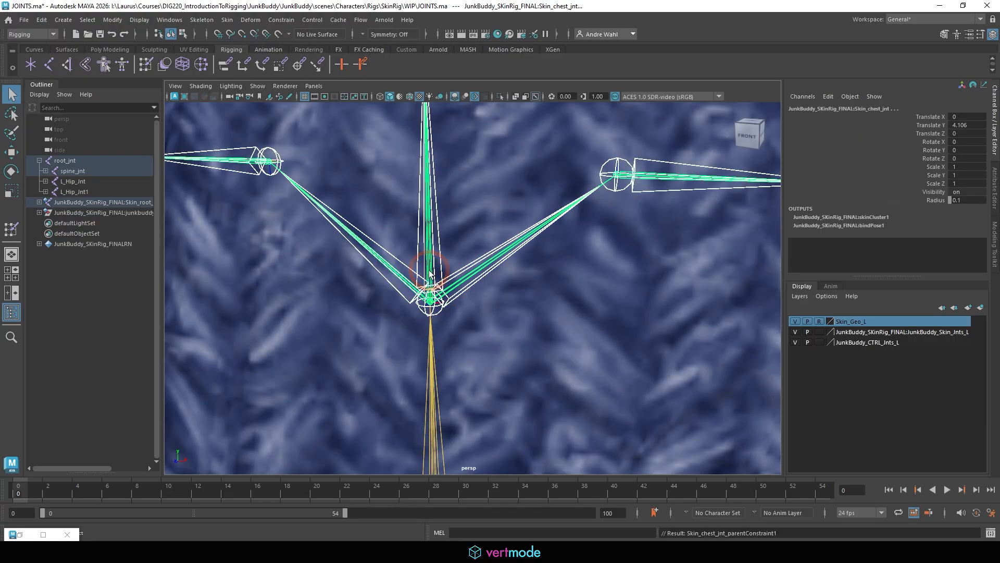
Step: Parent-constrain Skin_neck_jnt to neck_jnt and Skin_head_jnt to the matching head control joint
key(f)
click(462, 261)
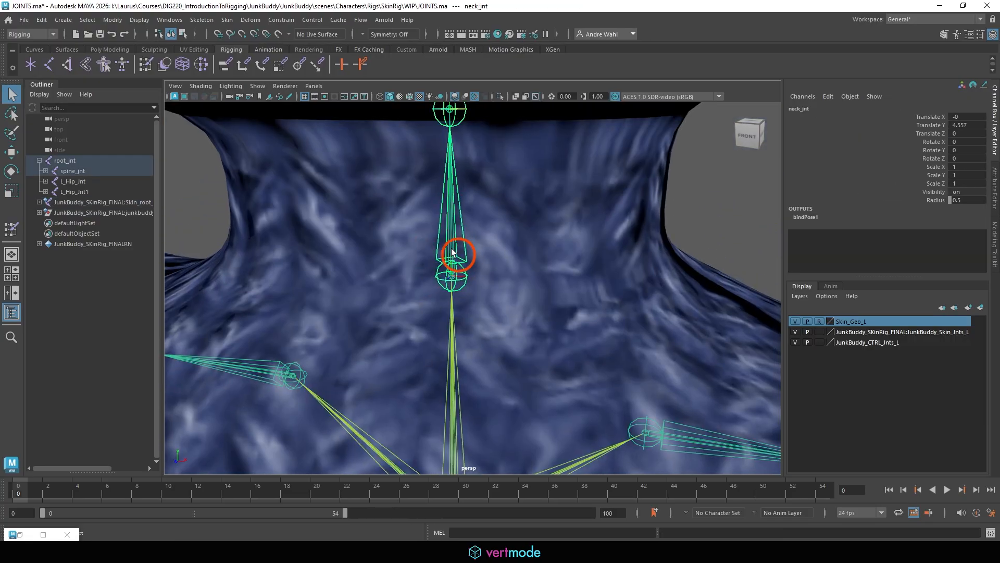
key(g)
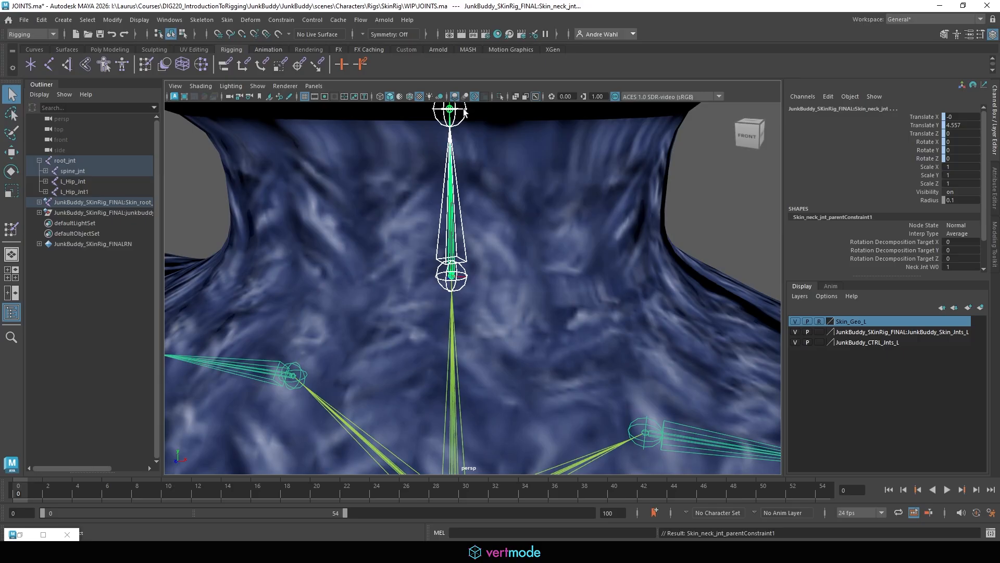
click(452, 116)
shift+click(453, 151)
key(g)
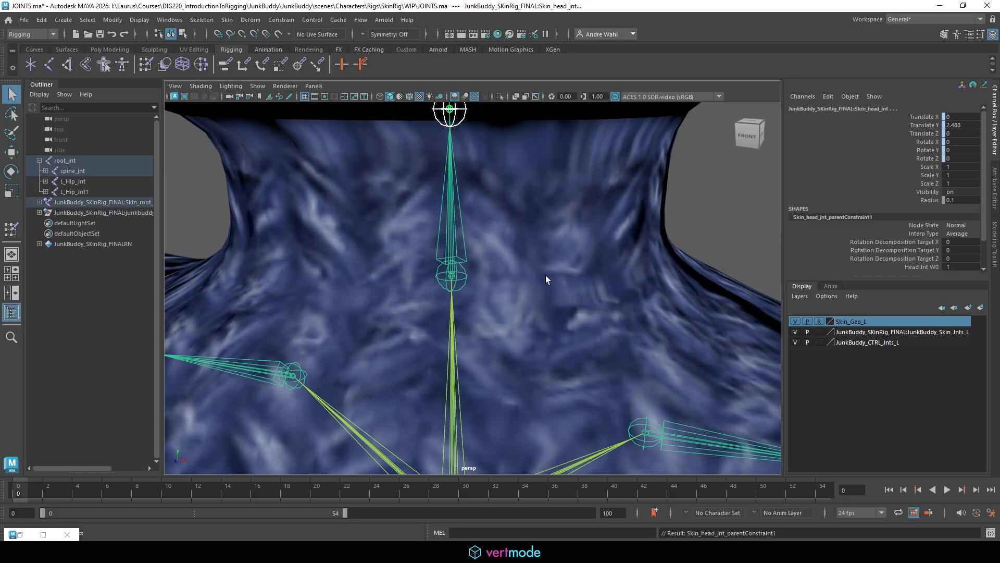
Step: Parent-constrain the referenced Skin_L_Clavicle_jnt to the control joint L_Clavicle_jnt
alt+drag(546, 280, 480, 229)
click(527, 296)
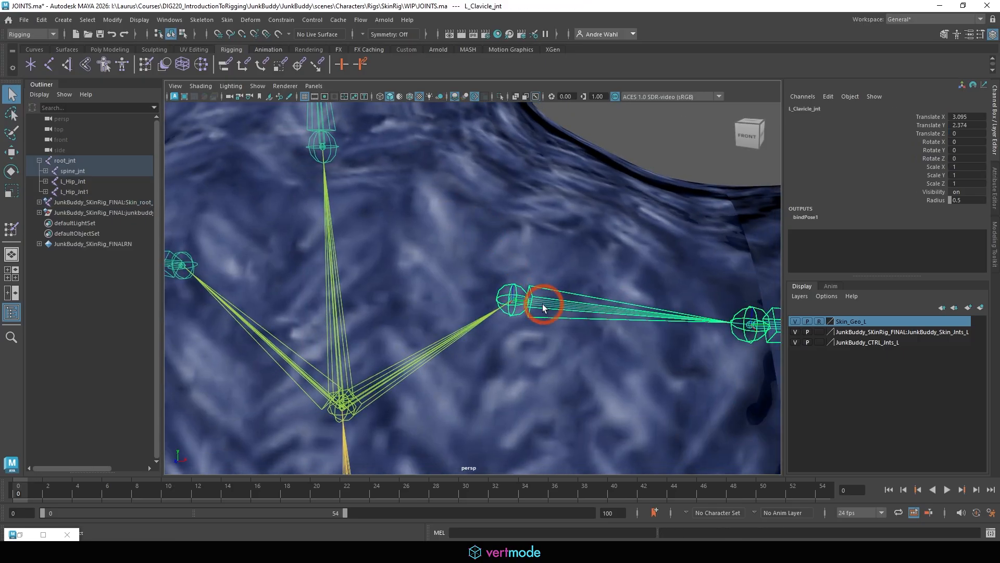
shift+click(550, 307)
key(g)
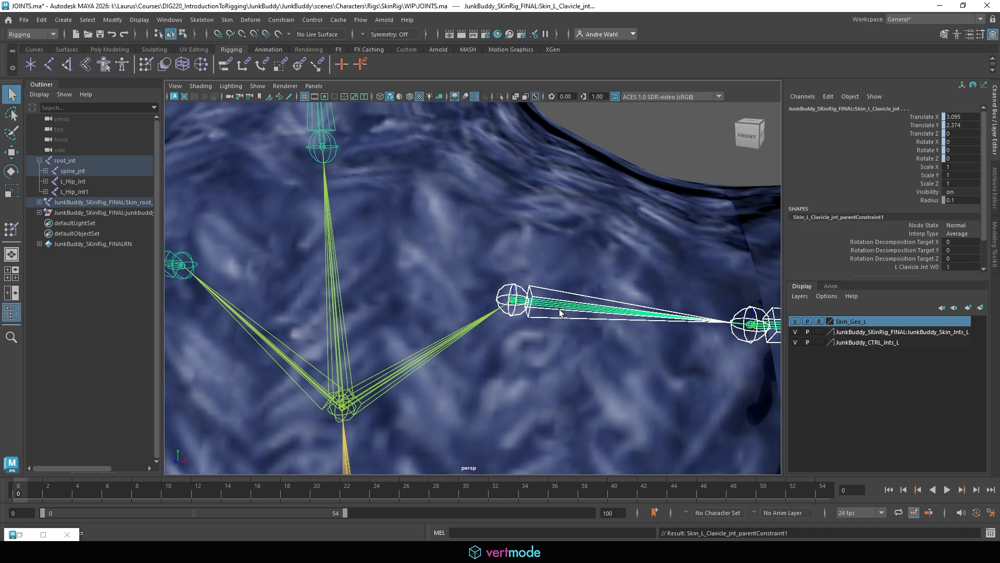
Step: Parent-constrain the referenced left shoulder skin joint to the control joint L_Shoulder_Jnt
alt+middle_drag(554, 310, 422, 272)
click(439, 237)
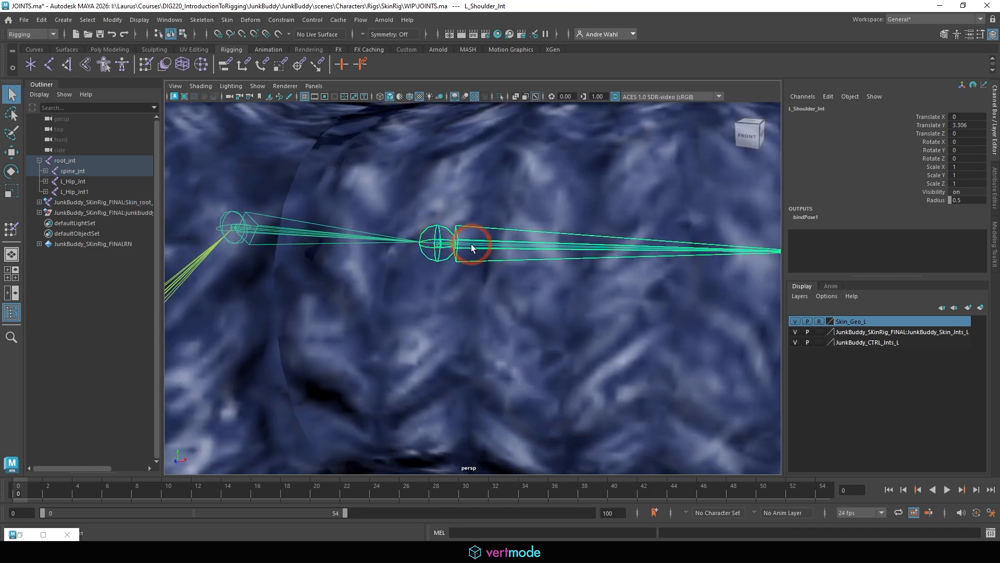
shift+click(473, 248)
key(g)
Step: Parent-constrain Skin_L_Elbow_Jnt and Skin_L_Wrist_Jnt to the matching left elbow and wrist control joints
mouse_move(472, 248)
alt+mouse_down()
mouse_move(441, 242)
mouse_move(417, 216)
mouse_move(464, 244)
alt+mouse_up()
click(425, 223)
shift+click(436, 230)
key(g)
alt+middle_drag(464, 244, 443, 220)
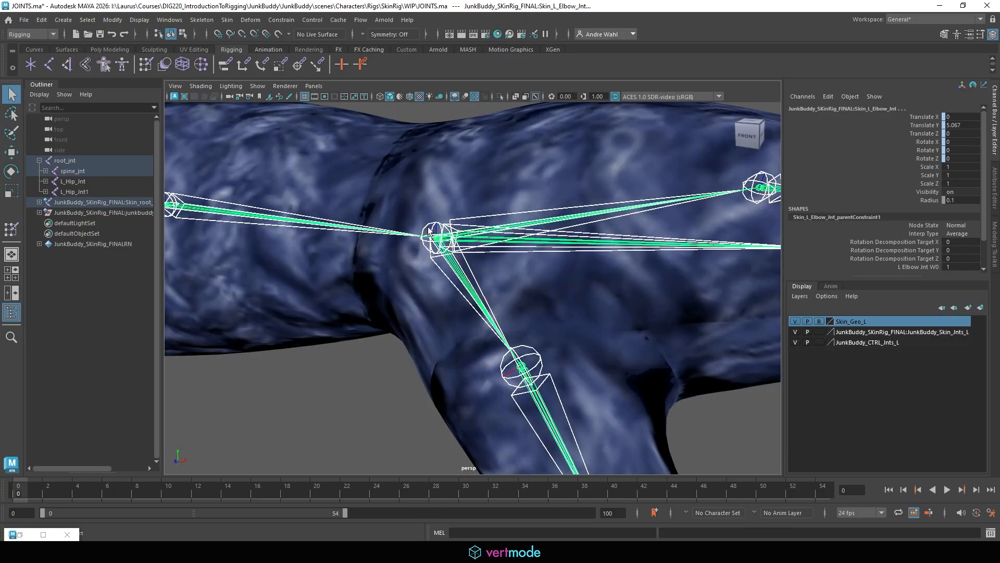
click(446, 258)
click(456, 265)
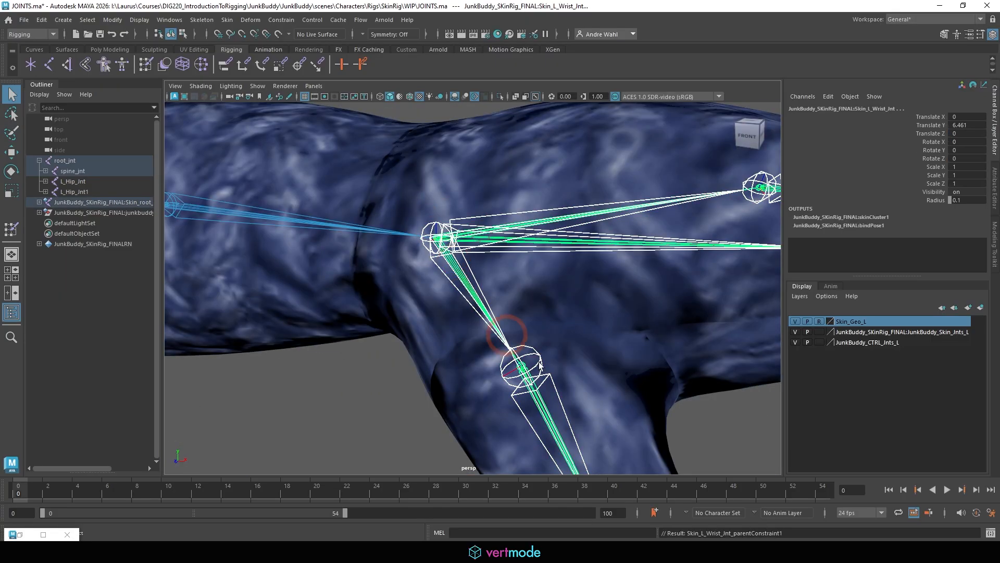
Step: Parent-constrain the referenced Skin_L_Thumb01_jnt to the control joint L_Thumb01_jnt
click(547, 406)
click(541, 404)
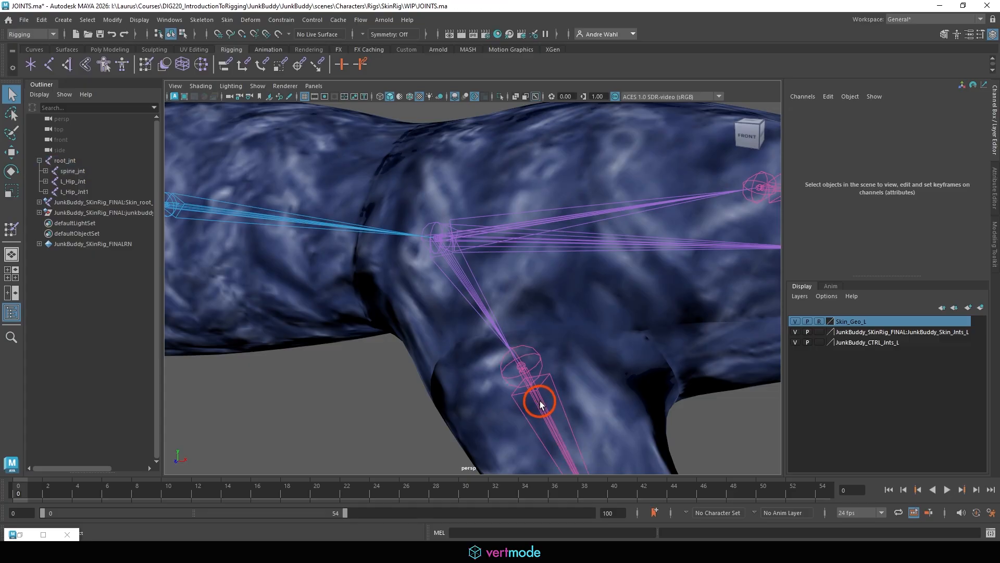
click(534, 367)
scroll(521, 360, up, 5)
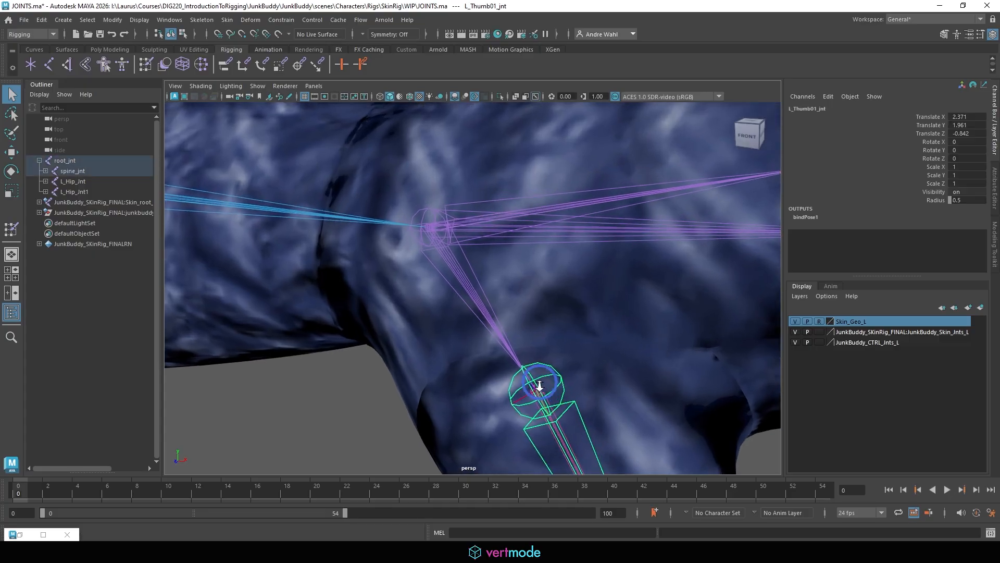
click(452, 252)
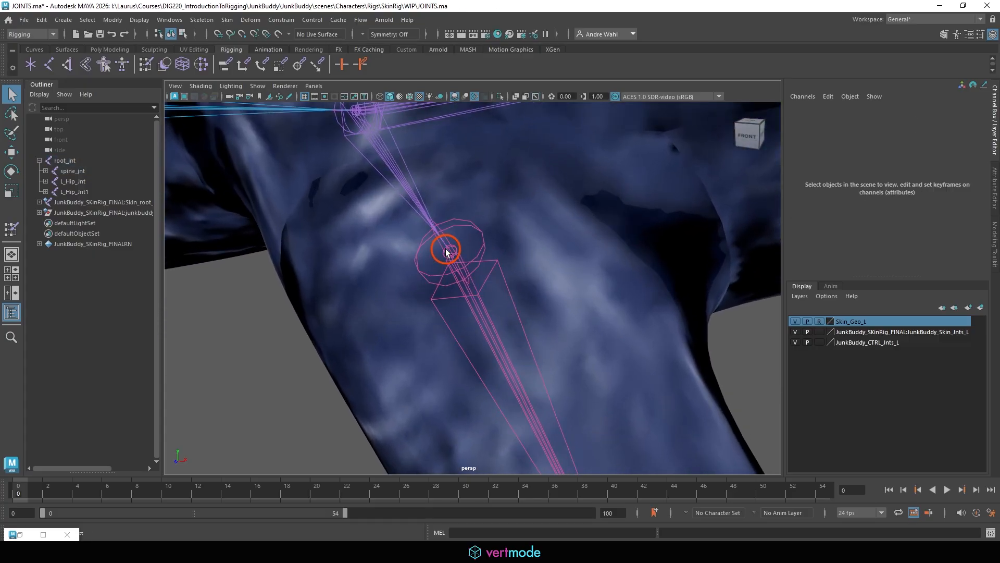
click(464, 257)
click(456, 251)
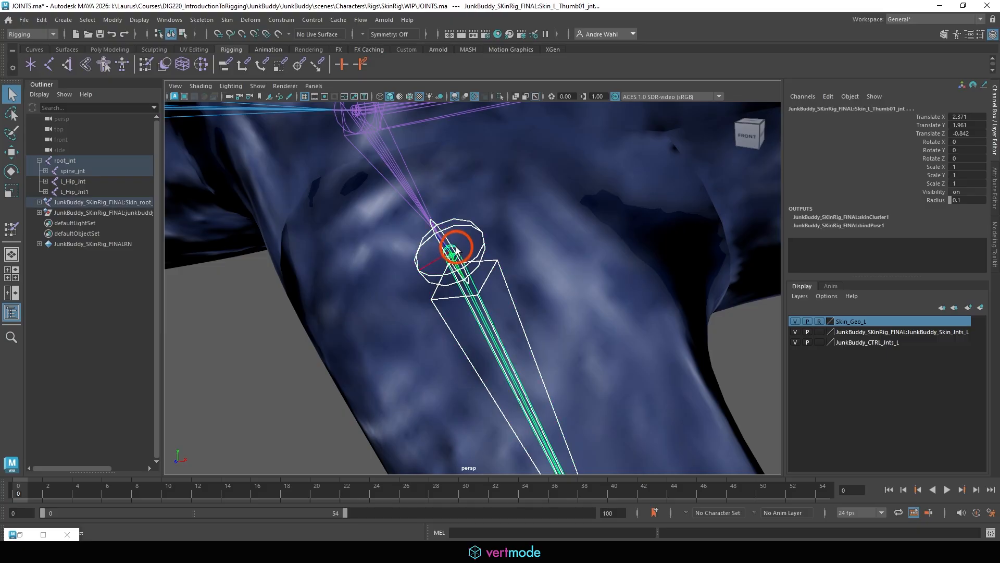
Step: Parent-constrain the referenced Skin_L_Thumb02_jnt to the control joint L_Thumb02_jnt
alt+right_drag(484, 333, 458, 310)
alt+middle_drag(505, 313, 486, 271)
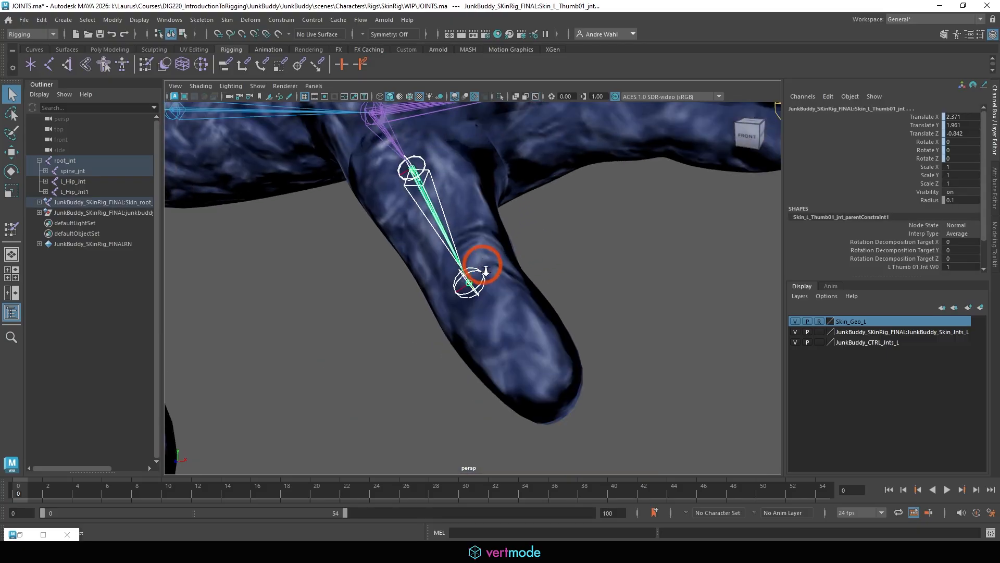
mouse_move(486, 269)
alt+right_down()
mouse_move(507, 311)
mouse_move(504, 274)
alt+right_up()
click(501, 277)
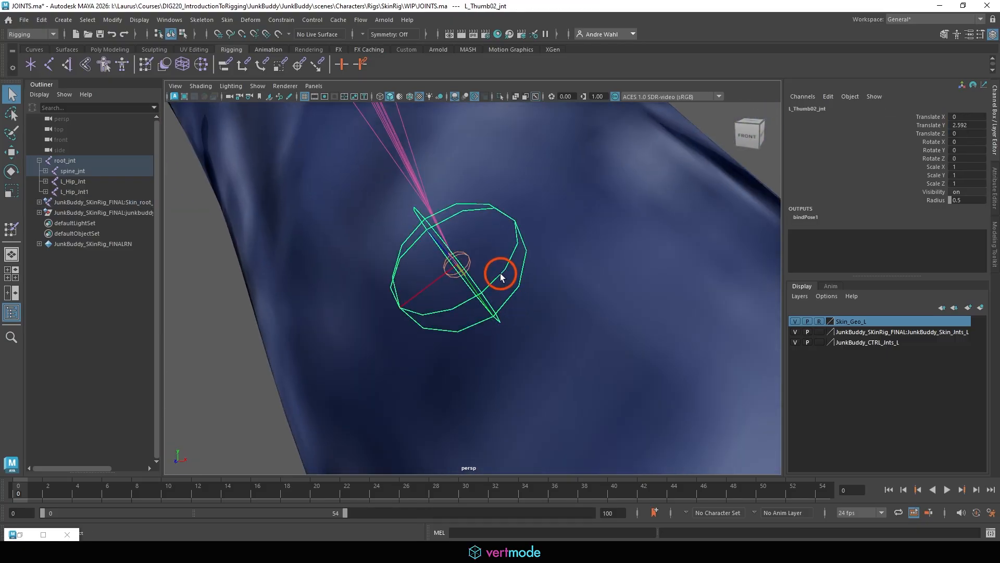
shift+click(470, 255)
key(g)
Step: Parent-constrain the referenced Skin_L_Index01_Jnt to the control joint L_Index01_Jnt
alt+right_drag(627, 242, 546, 196)
alt+middle_drag(546, 196, 458, 286)
alt+right_drag(458, 286, 517, 295)
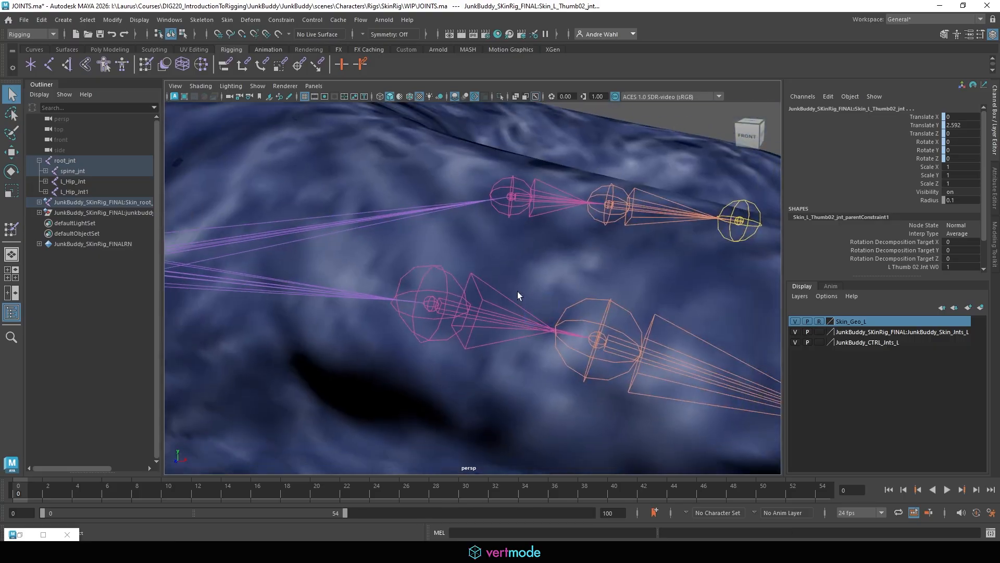
click(493, 276)
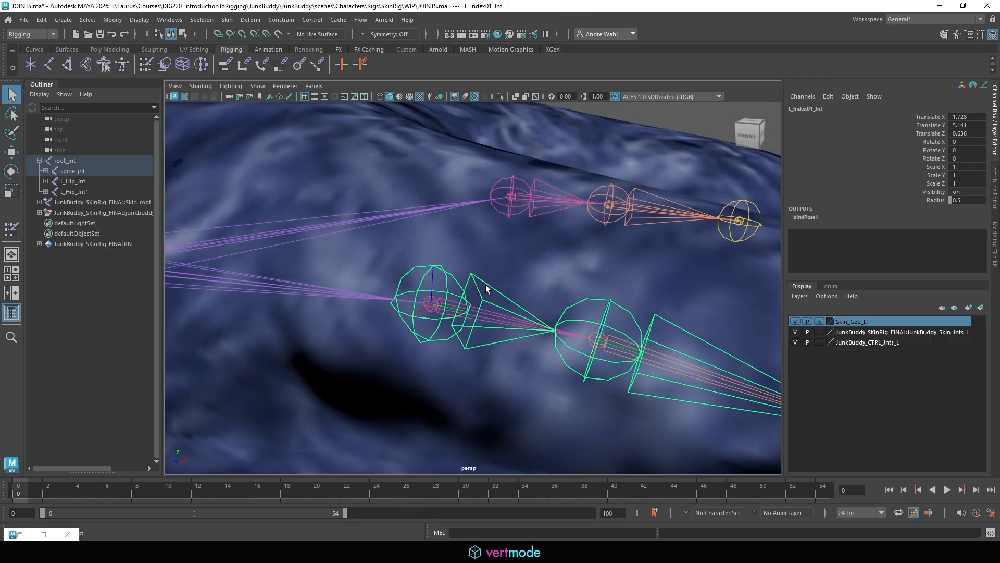
shift+click(492, 314)
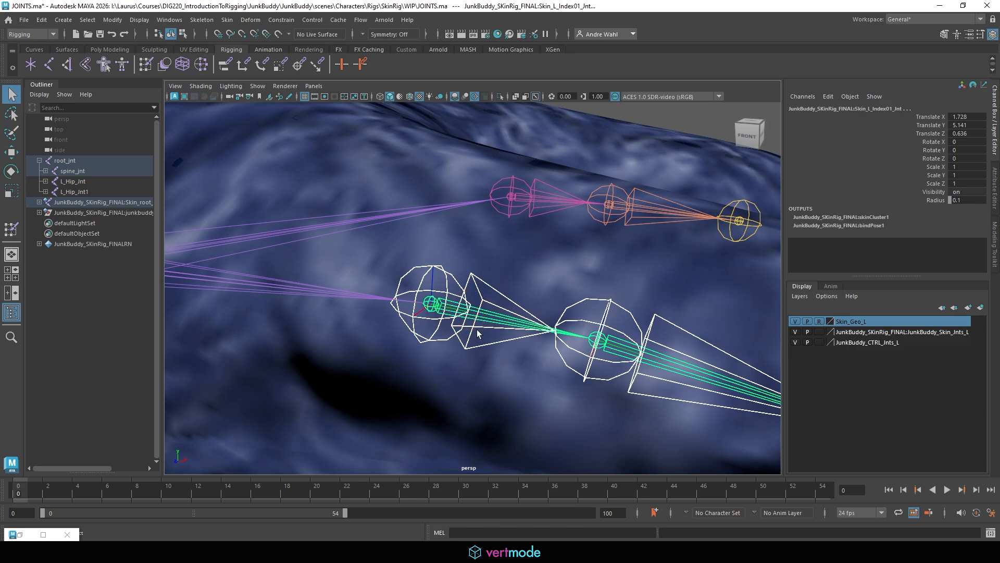
key(g)
Step: Parent-constrain Skin_L_Index02_Jnt and Skin_L_Index03_Jnt to the control joints L_Index02_Jnt and L_Index03_Jnt
click(617, 350)
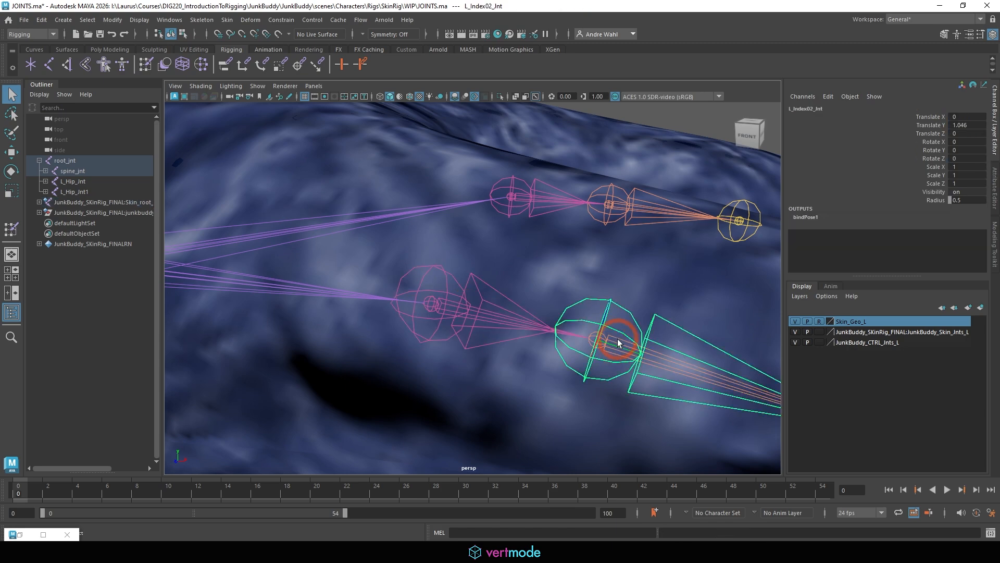
shift+click(614, 340)
key(g)
alt+middle_drag(680, 360, 469, 286)
click(466, 310)
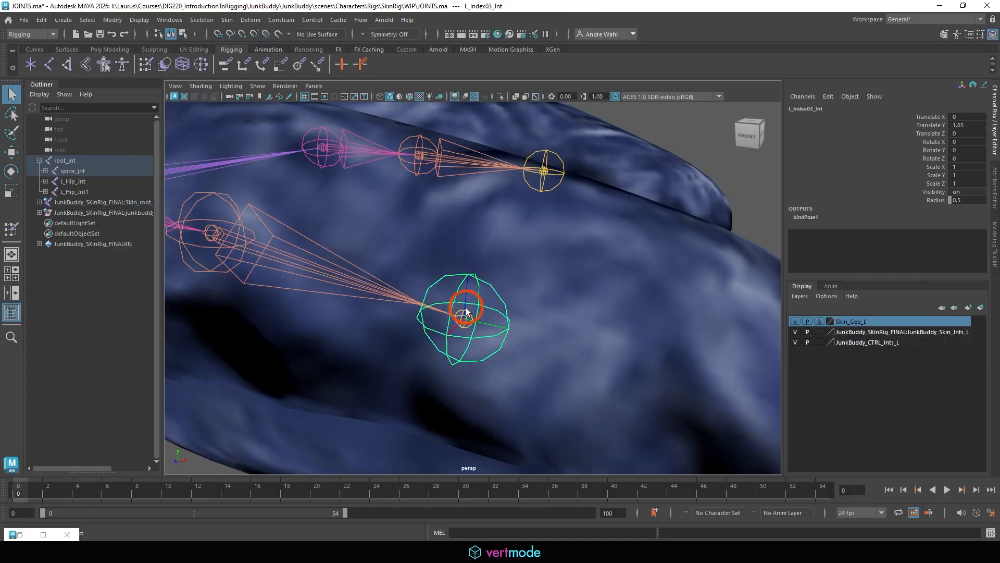
shift+click(469, 315)
key(g)
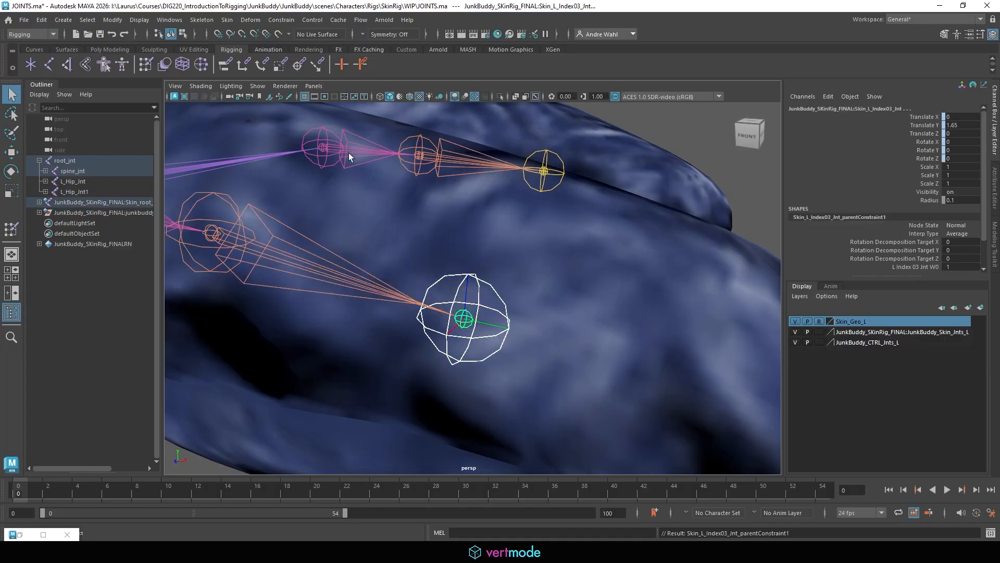
Step: Parent-constrain the three left mitt skin joints to their matching control joints L_Mitt01_jnt, L_Mitt02_jnt and L_Mitt03_jnt
click(346, 130)
alt+drag(346, 131, 368, 168)
alt+right_drag(367, 169, 372, 175)
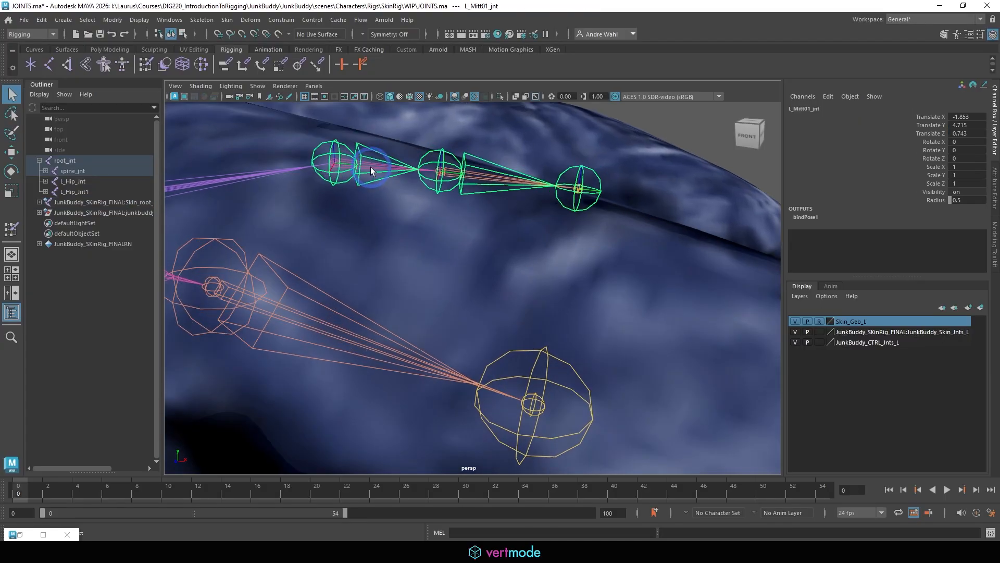
click(444, 154)
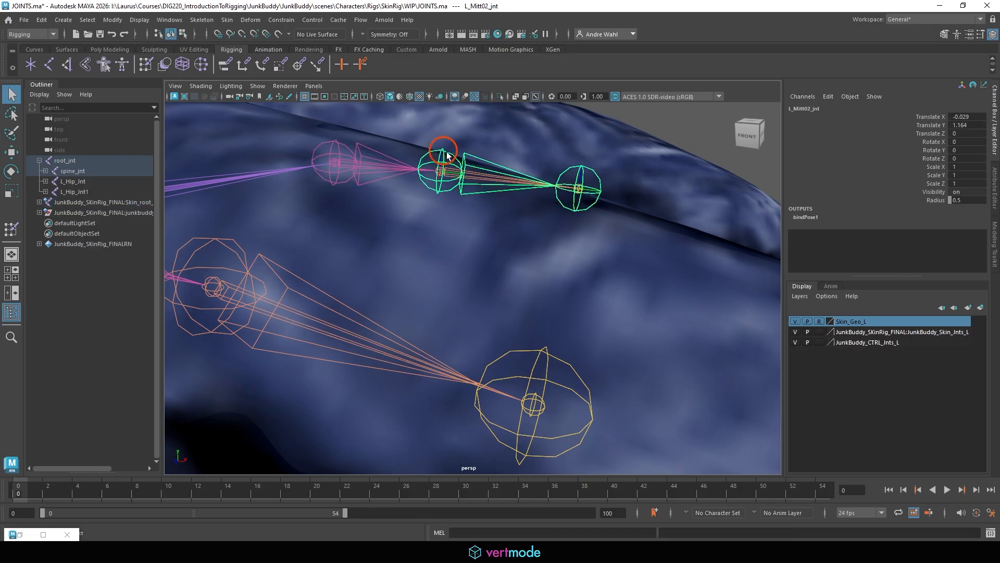
shift+click(447, 176)
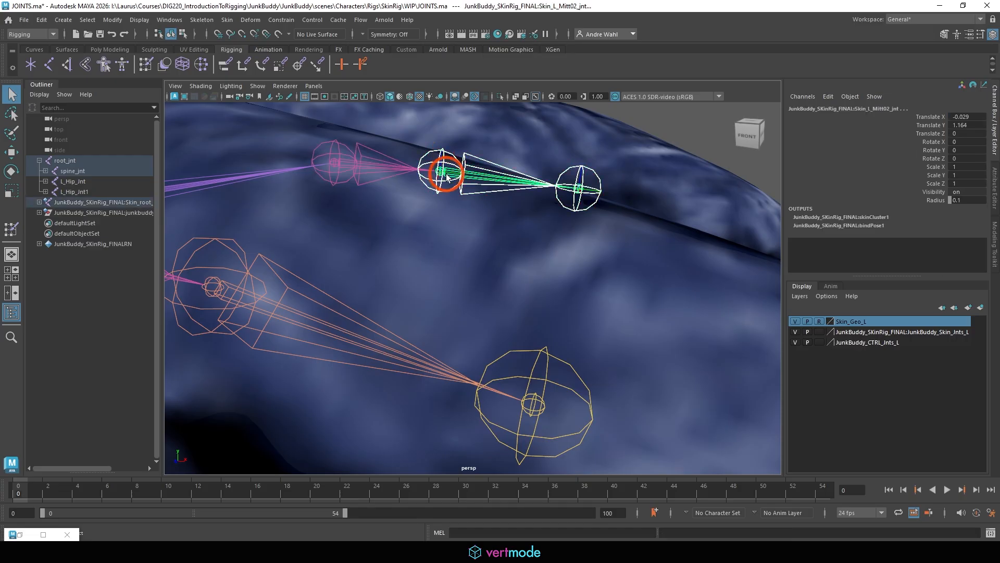
key(g)
click(583, 195)
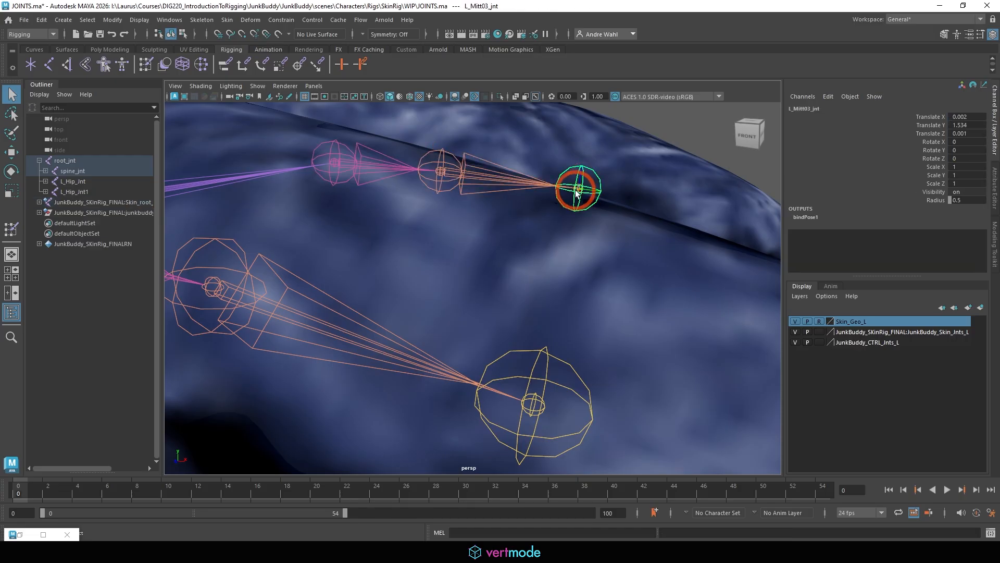
shift+click(576, 189)
key(g)
Step: Parent-constrain the opposite arm's Skin_L_Clavicle_jnt1 to its matching clavicle control joint
alt+right_drag(583, 235, 250, 208)
alt+middle_drag(253, 219, 633, 217)
alt+middle_drag(274, 240, 442, 249)
alt+right_drag(442, 249, 563, 185)
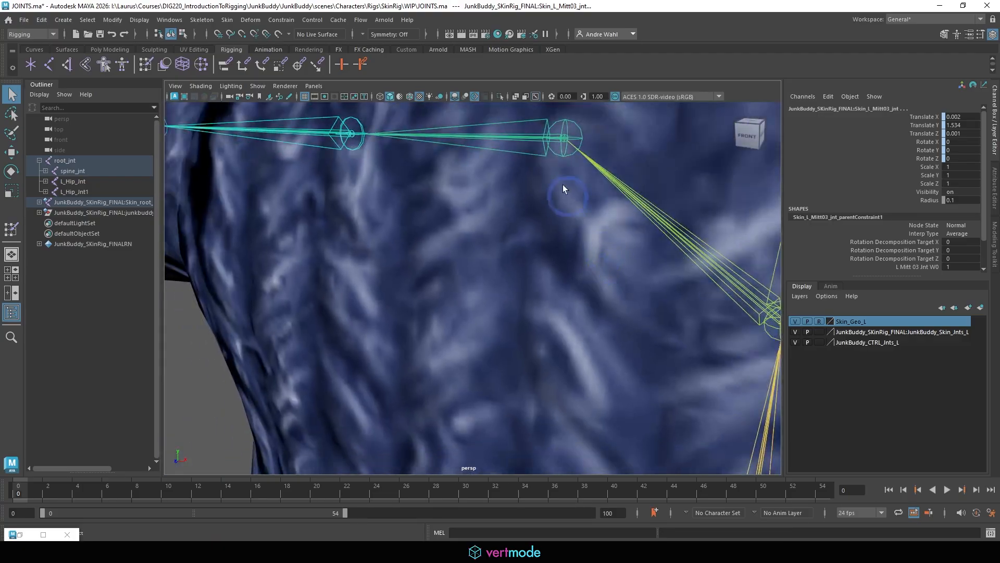
click(565, 156)
click(563, 152)
alt+drag(562, 152, 543, 209)
shift+click(536, 272)
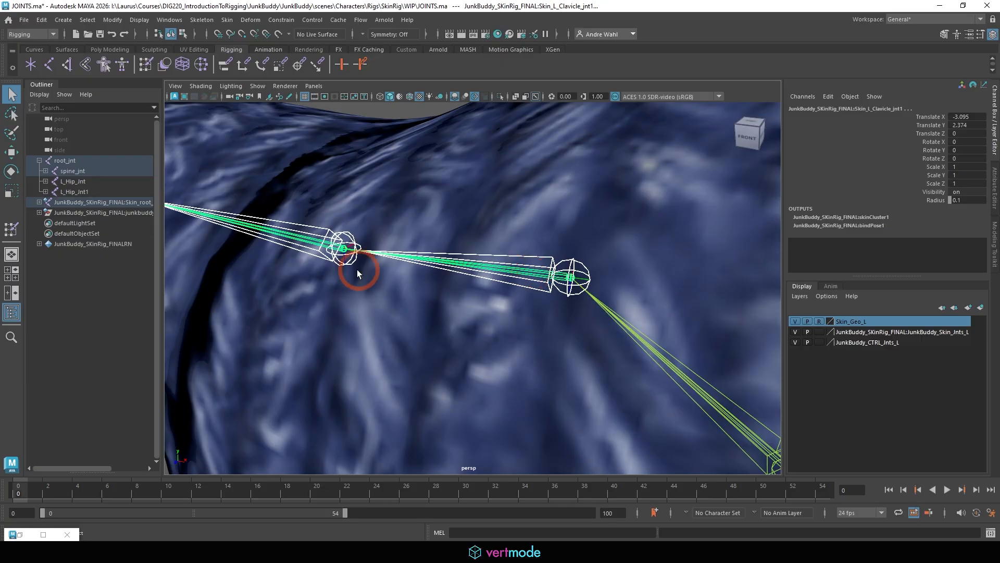
key(g)
Step: Parent-constrain the referenced Skin_L_Shoulder_Jnt1 to its matching shoulder control joint
click(342, 262)
click(312, 240)
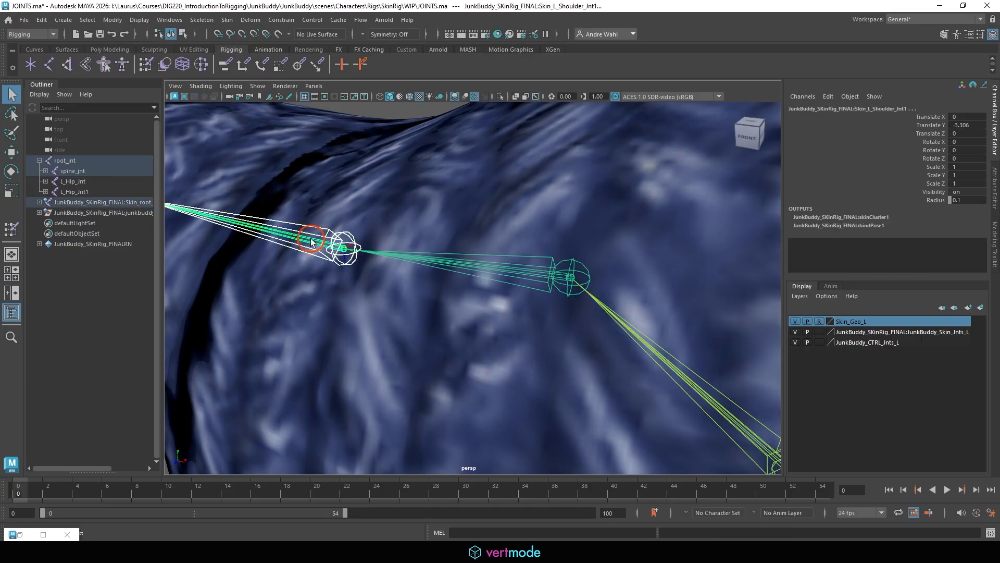
key(g)
Step: Parent-constrain the referenced Skin_L_Elbow_Jnt1 to the control joint L_Elbow_Jnt1
alt+right_drag(391, 280, 410, 296)
alt+middle_drag(412, 297, 529, 332)
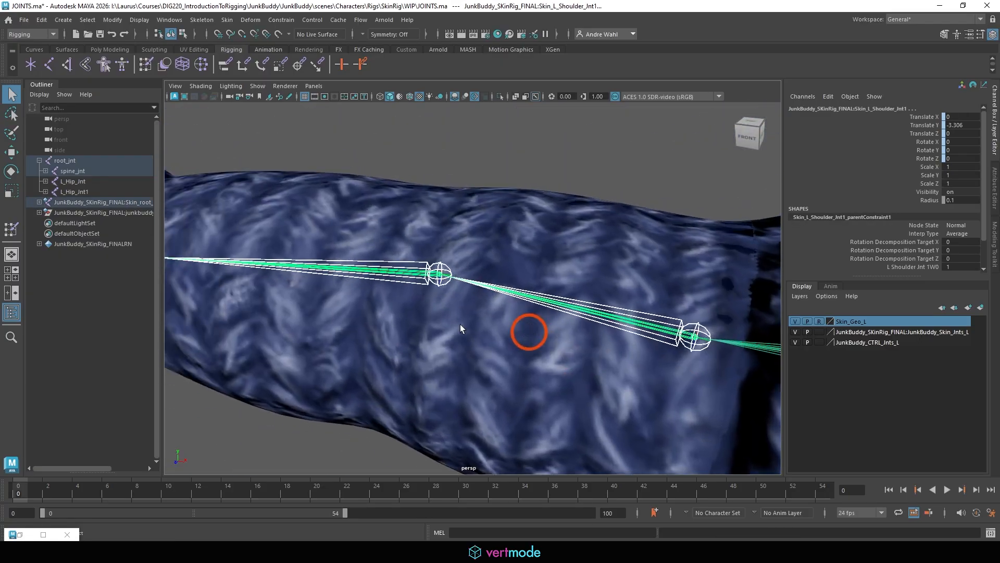
alt+right_drag(442, 329, 423, 363)
click(369, 264)
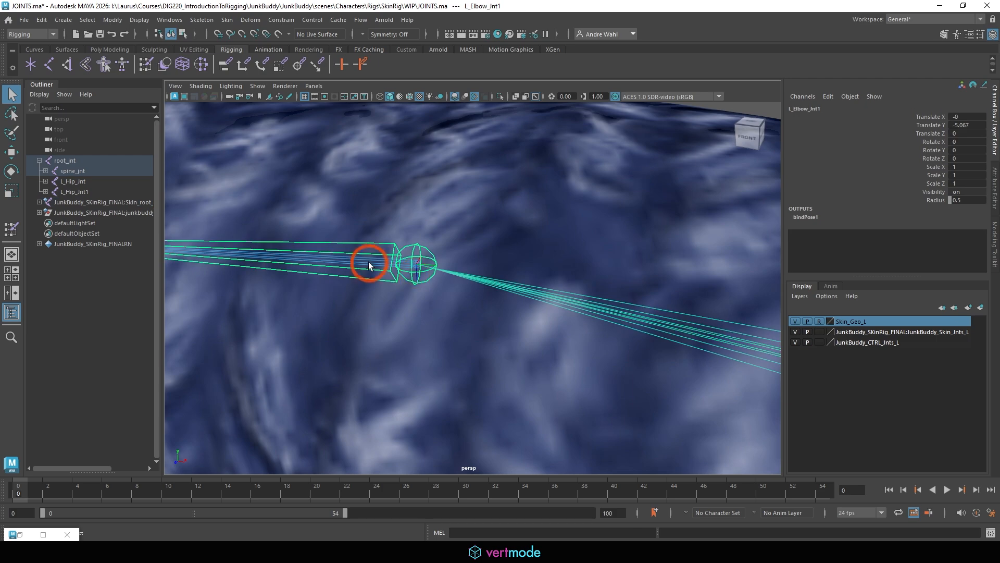
shift+click(367, 265)
key(g)
Step: Parent-constrain the referenced Skin_L_Wrist_Jnt9 to the control joint L_Wrist_Jnt9
alt+right_drag(455, 282, 344, 266)
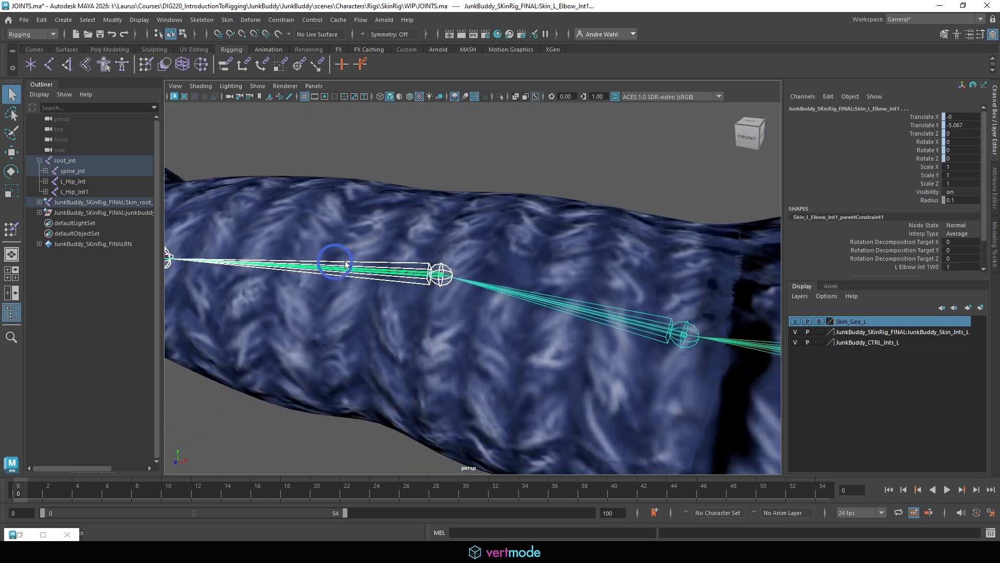
alt+middle_drag(345, 266, 538, 251)
alt+right_drag(537, 251, 445, 291)
click(439, 239)
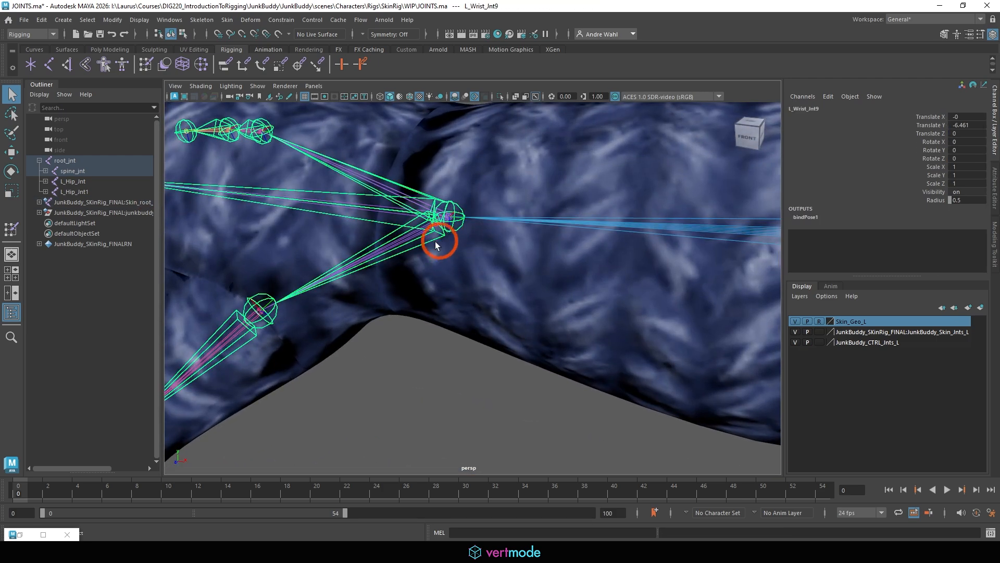
shift+click(411, 237)
key(g)
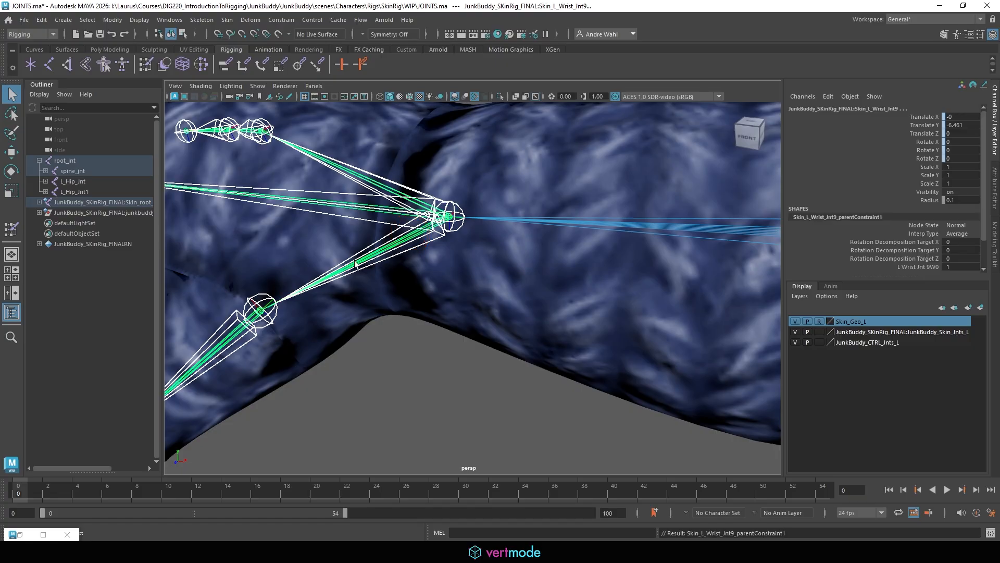
Step: Parent-constrain the right hand's first thumb skin joint to the control joint R_Thumb01_jnt
alt+middle_drag(320, 270, 398, 252)
click(353, 284)
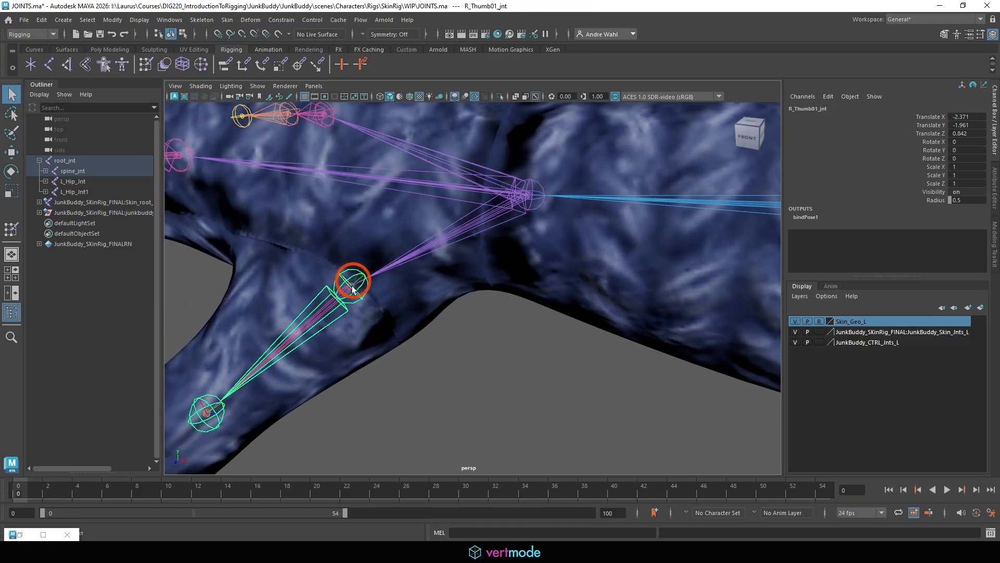
click(312, 317)
click(349, 286)
shift+click(332, 305)
key(g)
Step: Parent-constrain the referenced Skin_R_Thumb02_jnt to the control joint R_Thumb02_jnt
alt+middle_drag(362, 341, 549, 190)
scroll(388, 286, up, 2)
click(398, 264)
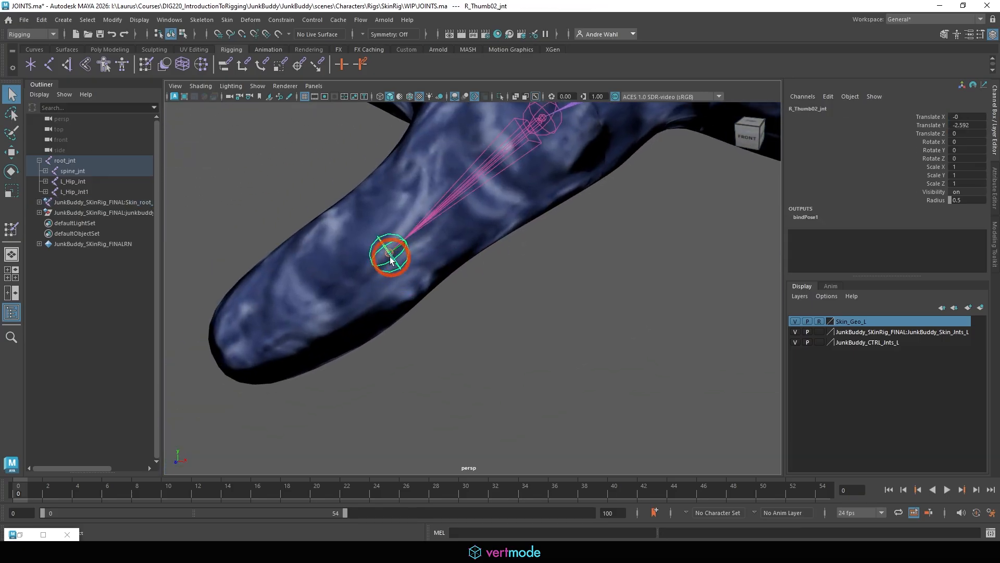
shift+click(384, 255)
key(g)
Step: Parent-constrain the referenced Skin_R_Index01_Jnt to the control joint R_Index01_Jnt
alt+right_drag(473, 276, 346, 256)
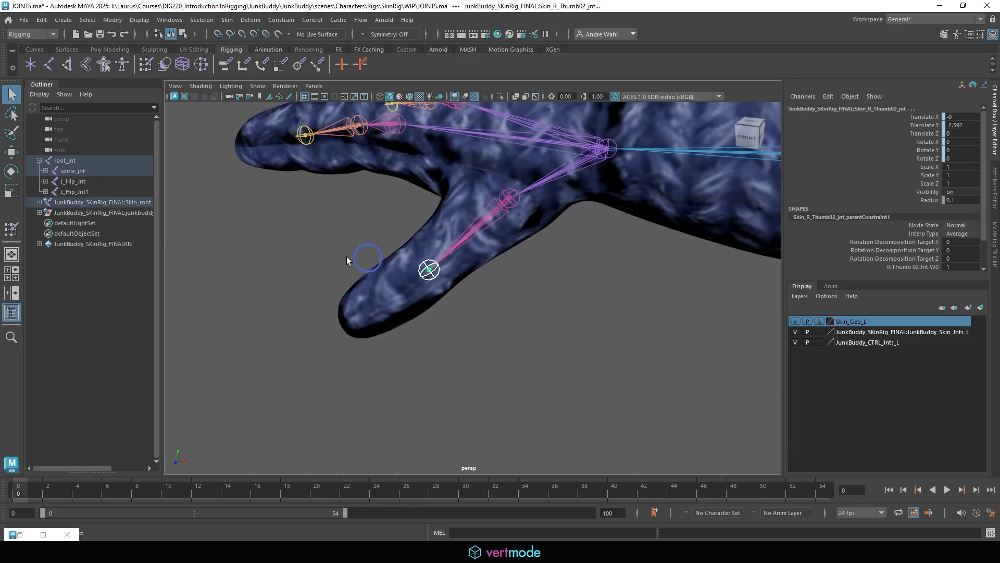
alt+middle_drag(376, 193, 376, 308)
scroll(364, 218, up, 3)
click(346, 213)
alt+drag(347, 213, 392, 249)
alt+right_drag(391, 249, 429, 271)
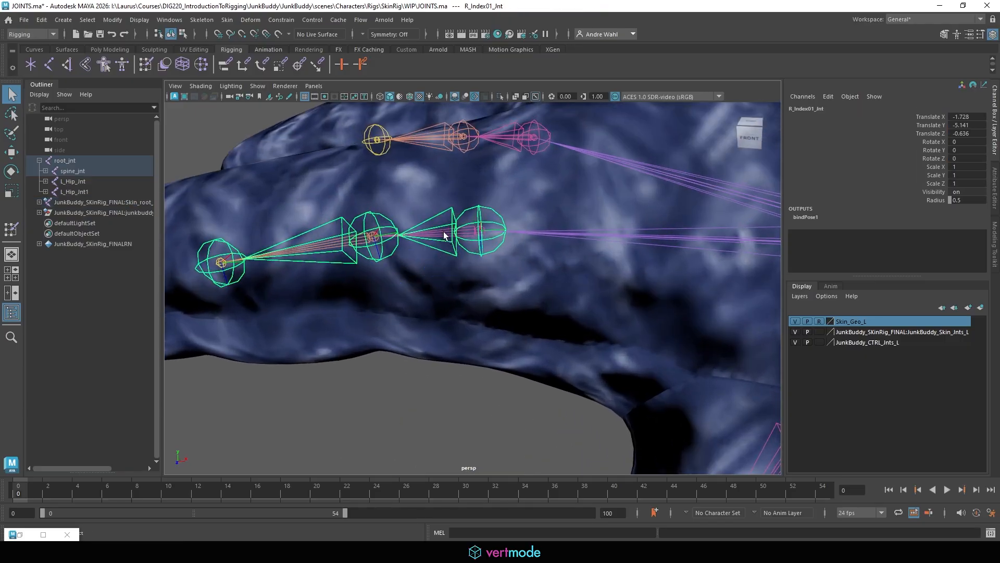
click(445, 235)
key(g)
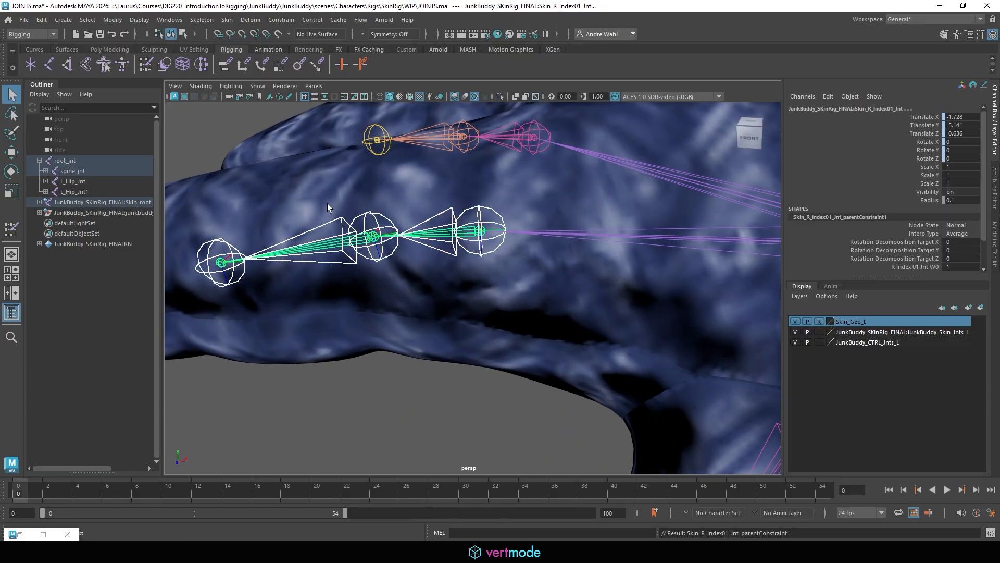
Step: Parent-constrain Skin_R_Index02_Jnt and Skin_R_Index03_Jnt to the matching right index control joints
click(379, 228)
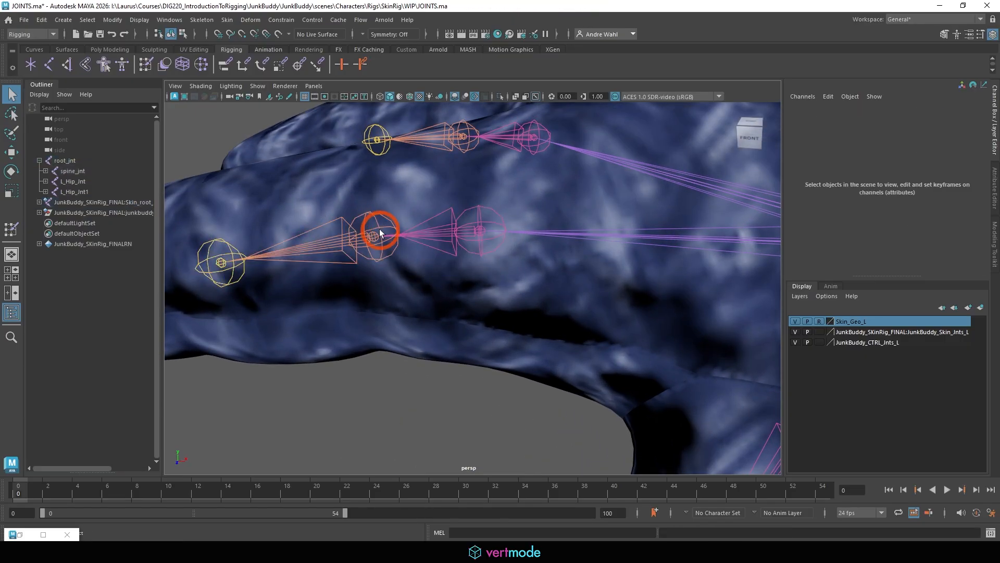
click(319, 246)
key(g)
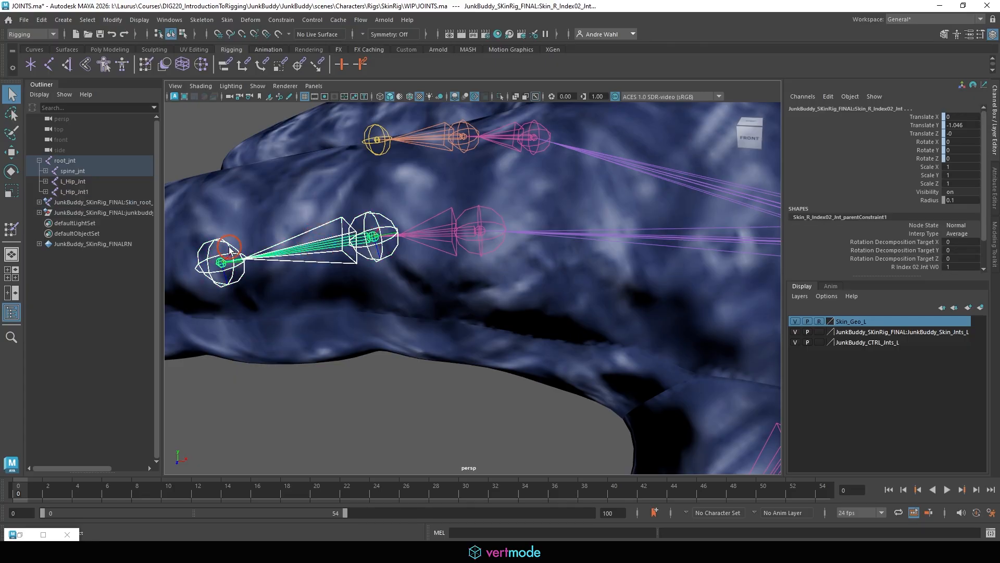
click(219, 262)
key(g)
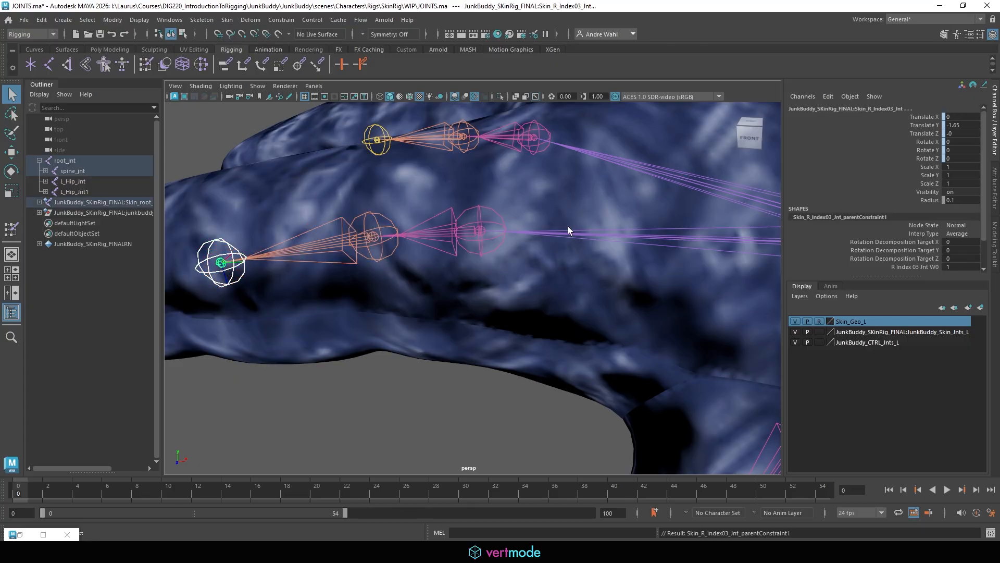
Step: Parent-constrain the referenced Skin_R_Mitt01_jnt to the control joint R_Mitt01_jnt
alt+drag(568, 227, 570, 240)
click(550, 202)
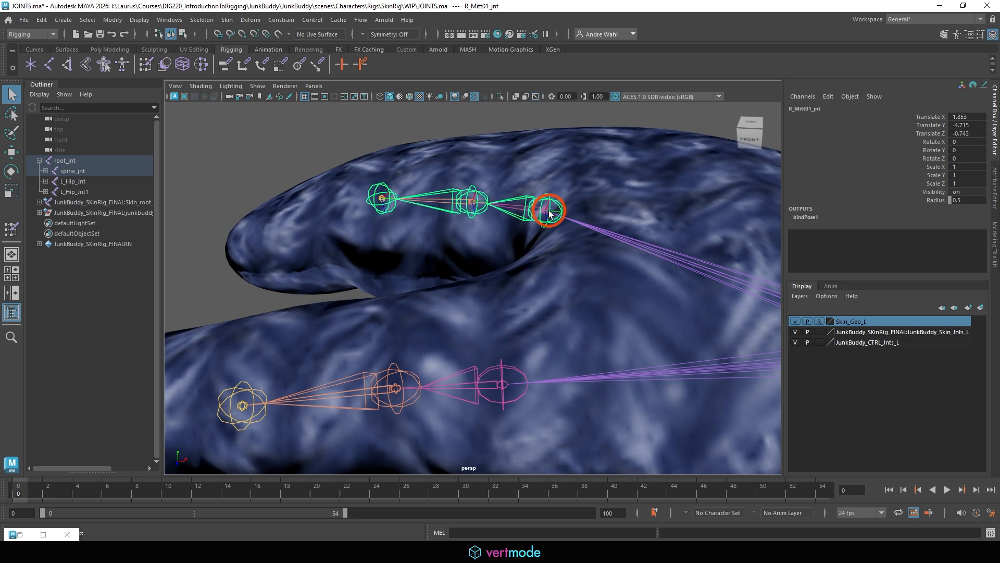
shift+click(518, 210)
key(g)
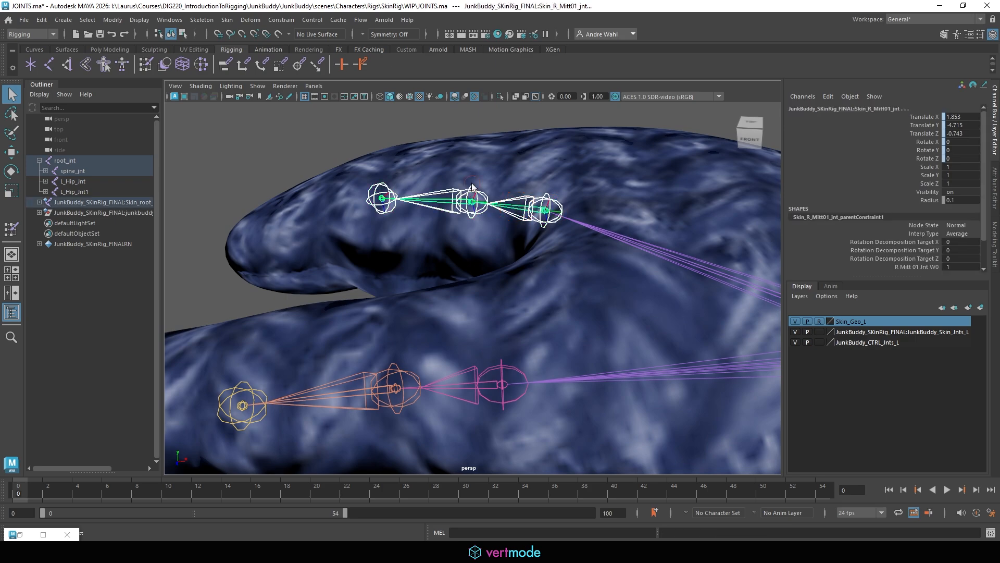
Step: Parent-constrain Skin_R_Mitt02_jnt and Skin_R_Mitt03_jnt to the matching right mitt control joints
click(469, 196)
click(438, 208)
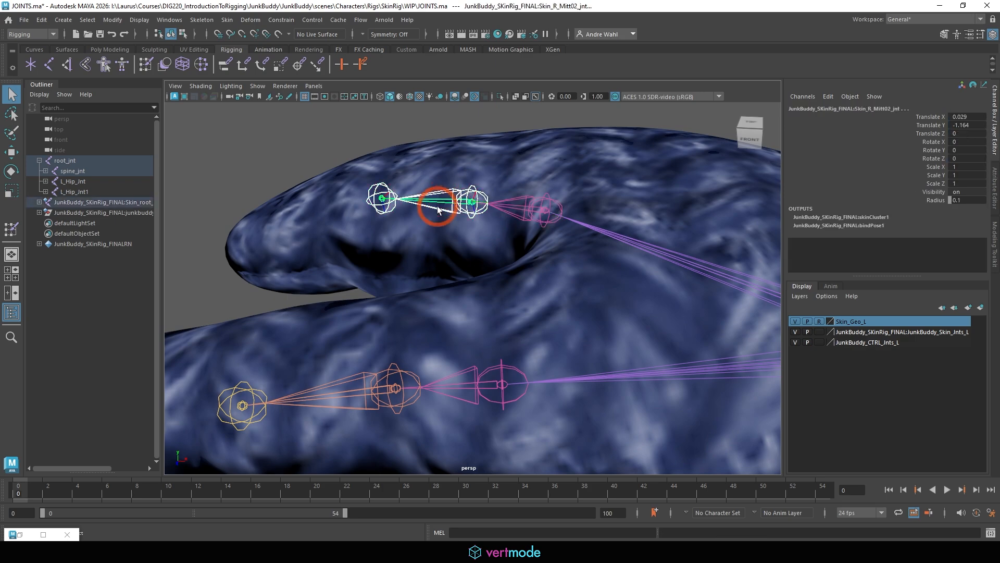
key(g)
click(379, 187)
shift+click(381, 197)
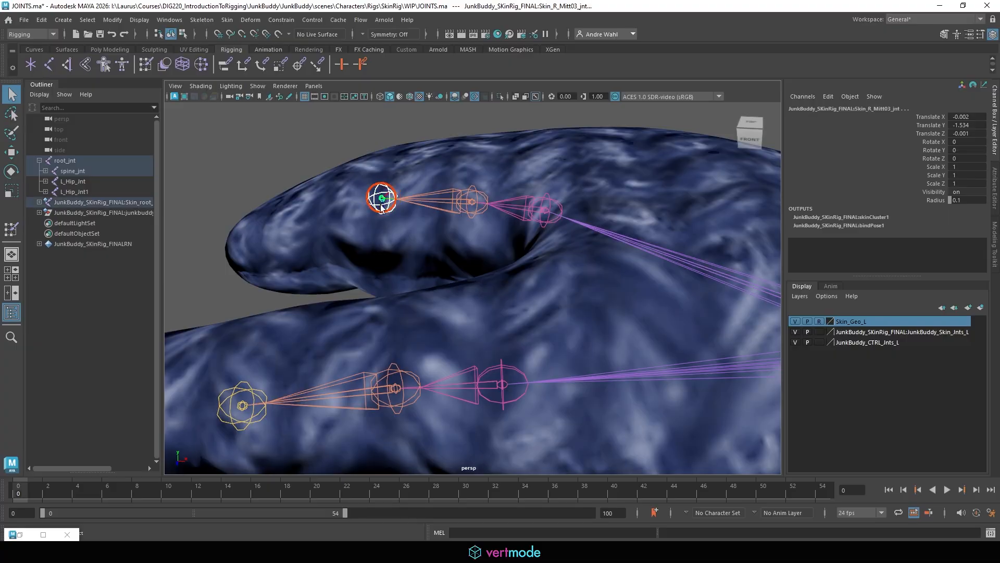
key(g)
Step: Examine the control and skin joints at the neck and along the upper body
alt+right_drag(373, 237, 565, 161)
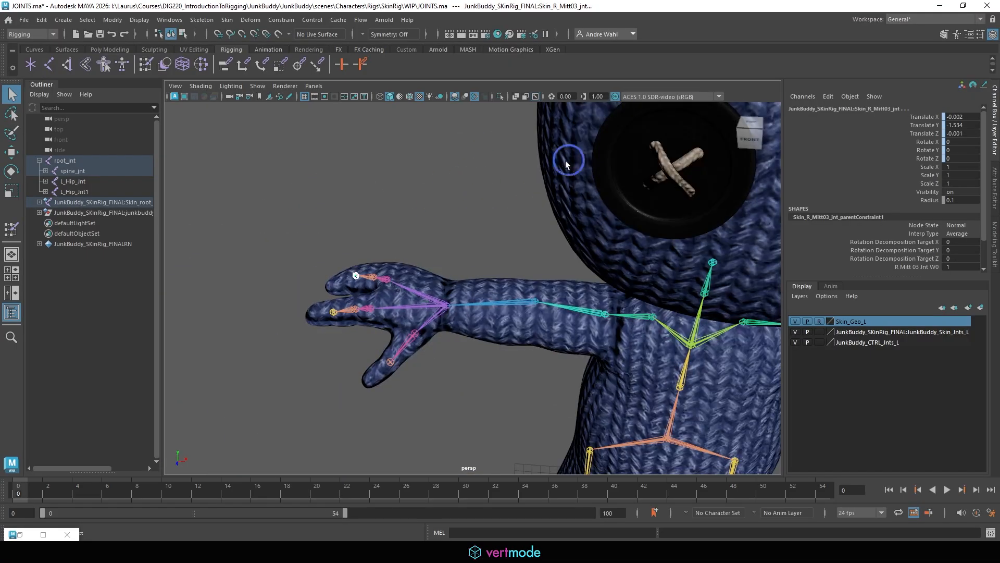
alt+middle_drag(565, 161, 500, 185)
alt+right_drag(500, 185, 481, 172)
alt+drag(480, 172, 488, 180)
click(504, 225)
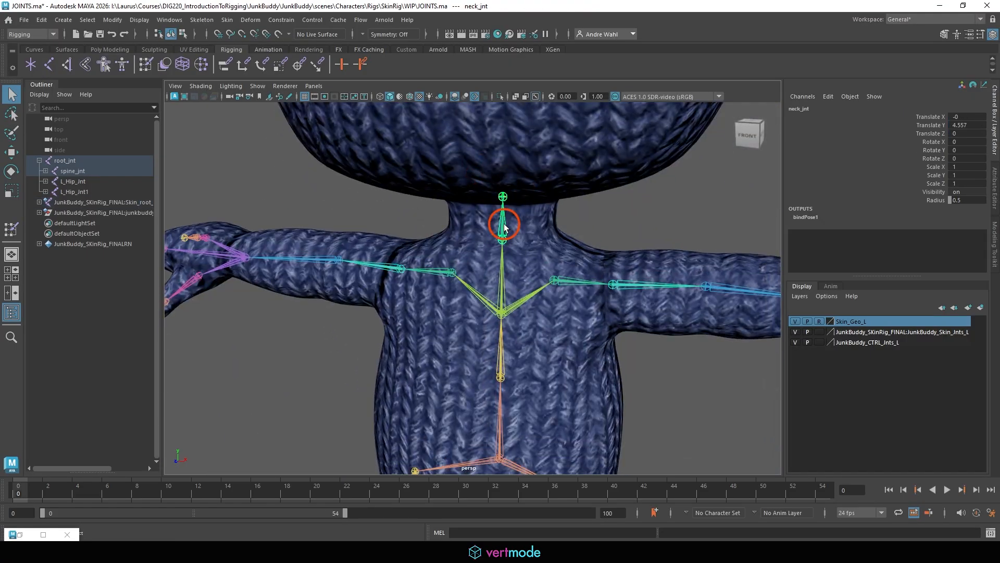
alt+right_drag(504, 225, 803, 229)
alt+middle_drag(568, 130, 519, 270)
alt+drag(519, 269, 544, 243)
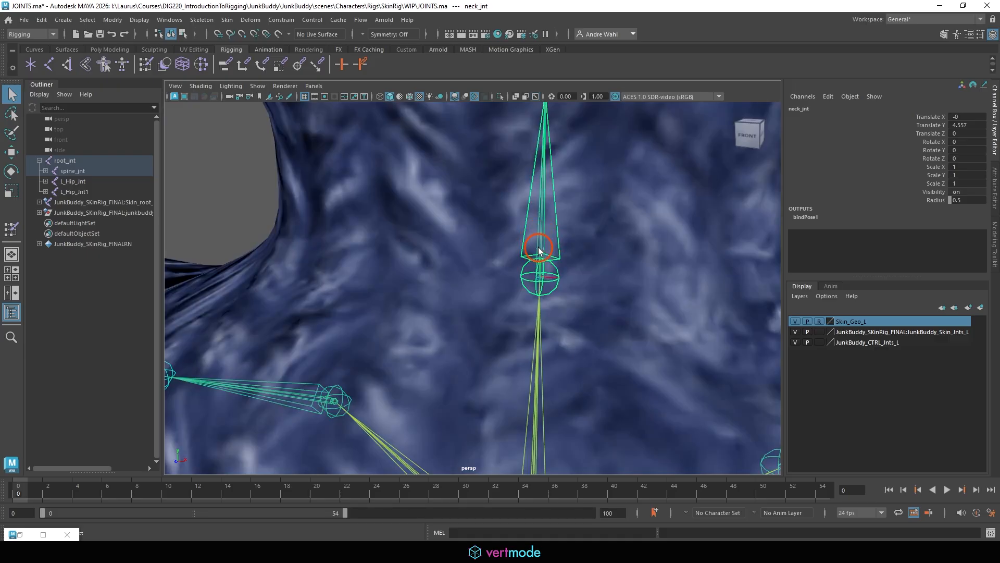
click(545, 239)
alt+right_drag(561, 249, 391, 167)
Step: Collapse the root_jnt hierarchy and set the JunkBuddy_Skin_Jnts_L layer to reference mode with its visibility off
click(50, 160)
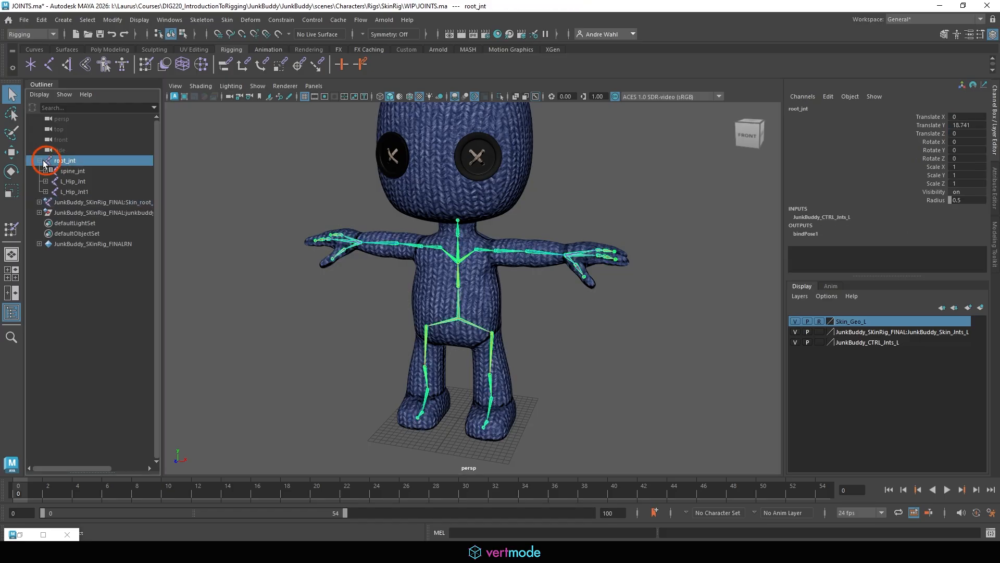
click(40, 160)
double_click(873, 332)
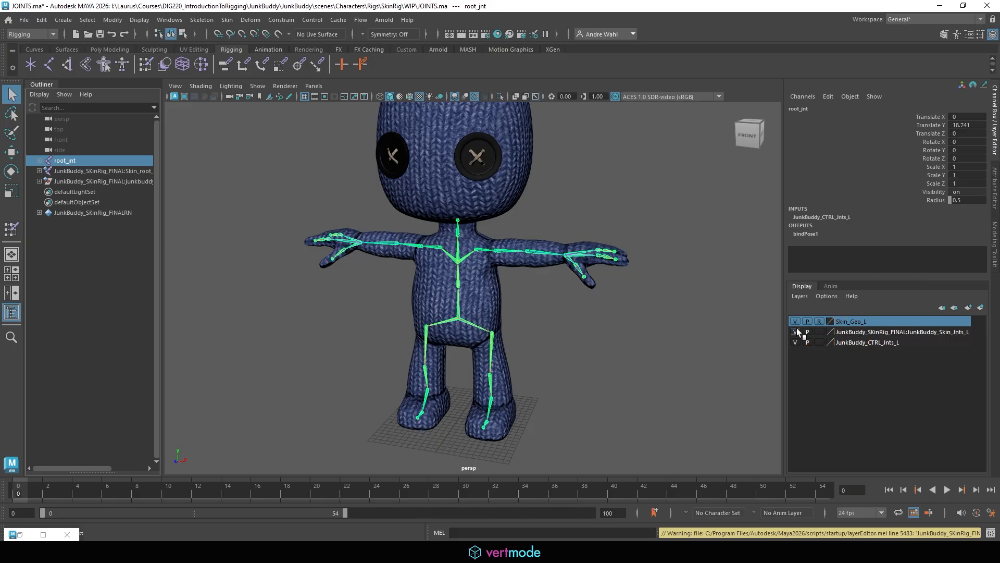
key(f)
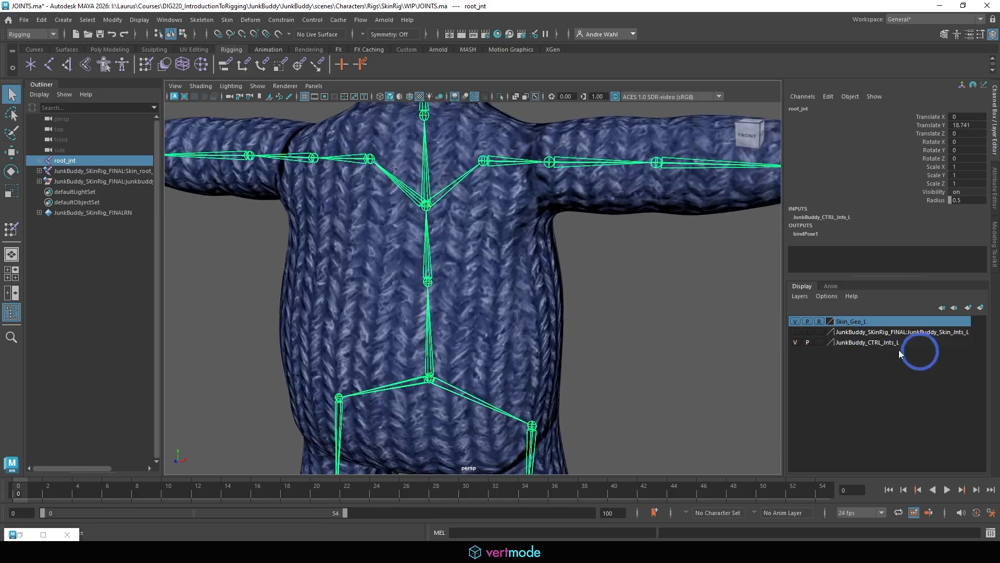
click(795, 332)
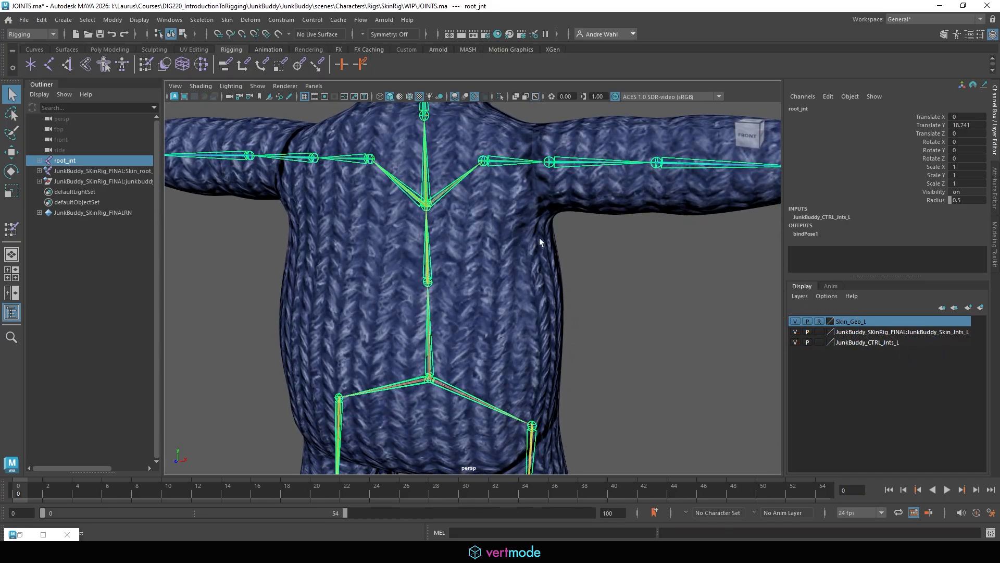
click(819, 331)
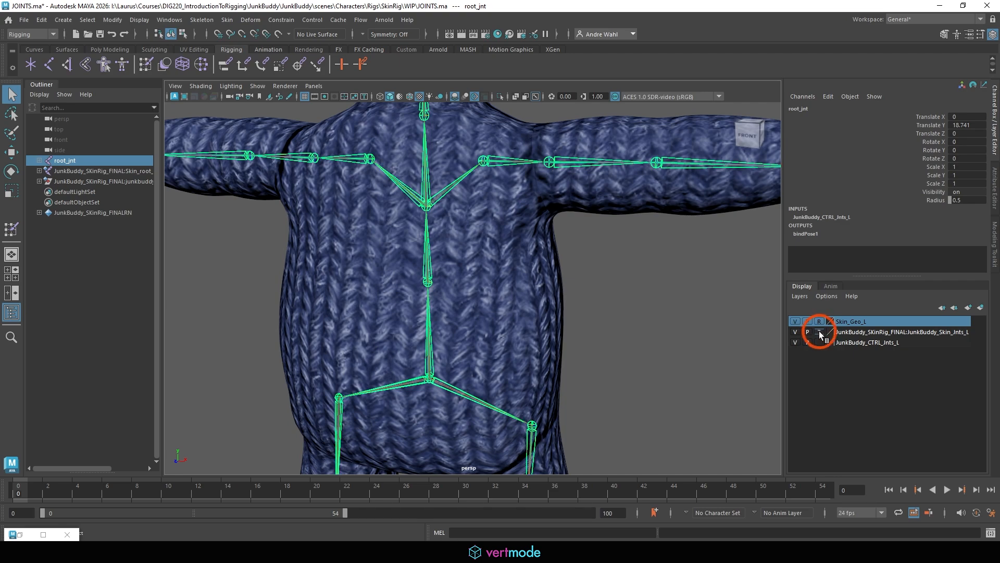
click(795, 332)
click(717, 348)
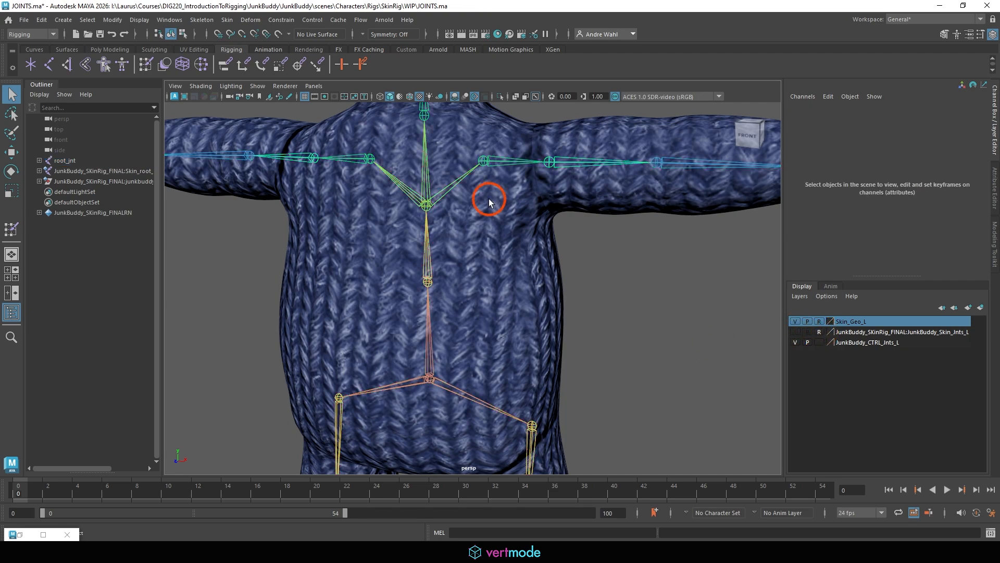
Step: Test-rotate head_jnt to check the head's deformation, undo the rotation and clear the selection
alt+right_drag(489, 202, 436, 202)
alt+middle_drag(437, 202, 453, 290)
click(458, 221)
alt+right_drag(458, 221, 357, 231)
key(e)
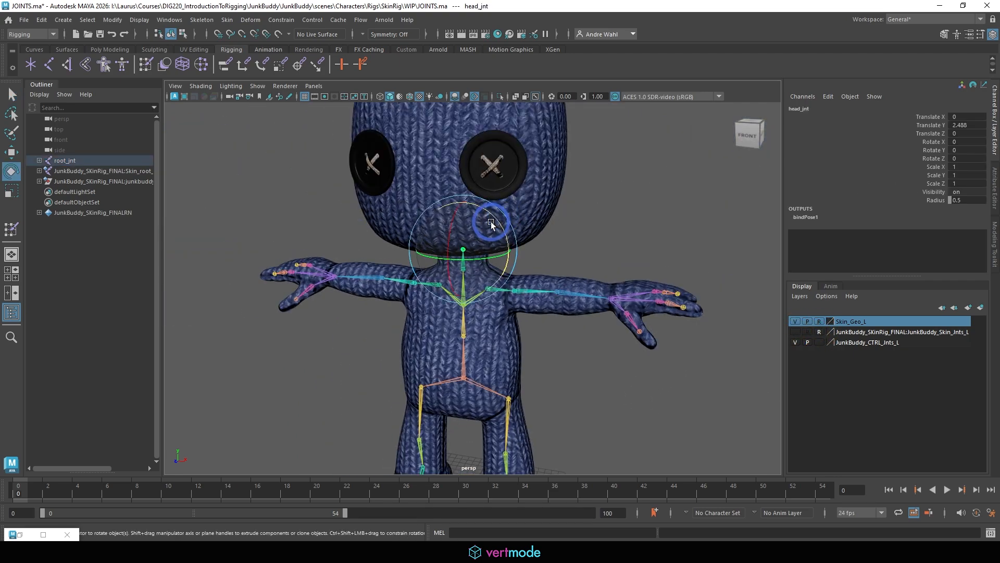
drag(497, 220, 509, 245)
key(ctrl+z)
click(696, 246)
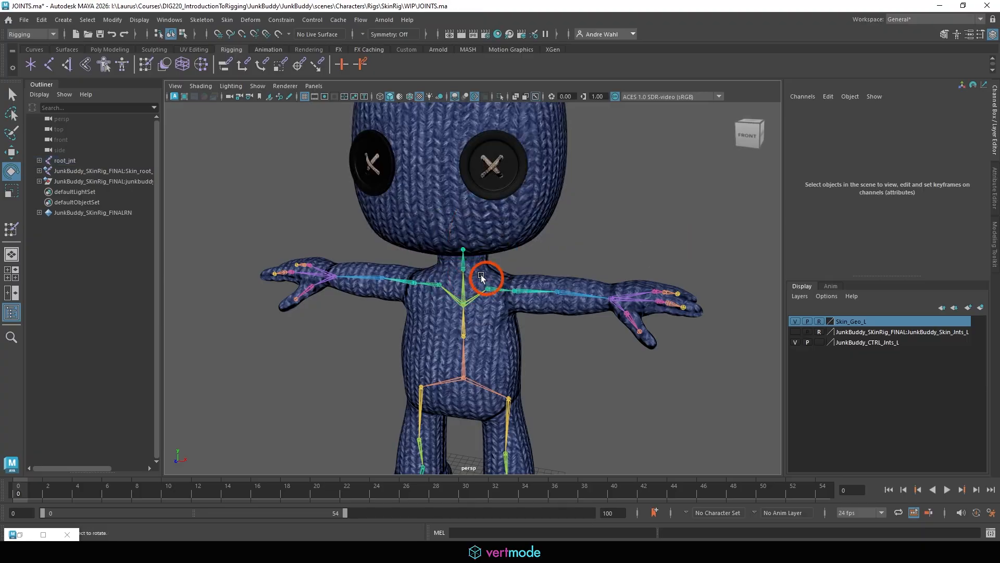
Step: Test-rotate control joints in the neck and upper chest area, undoing each rotation
drag(485, 278, 478, 209)
key(ctrl+z)
click(576, 188)
drag(481, 283, 516, 172)
key(ctrl+z)
click(601, 197)
Step: Test-rotate L_Shoulder_Jnt about 35 degrees in Z and L_Elbow_Jnt slightly in Z, undoing both rotations
drag(547, 255, 514, 293)
drag(567, 234, 564, 236)
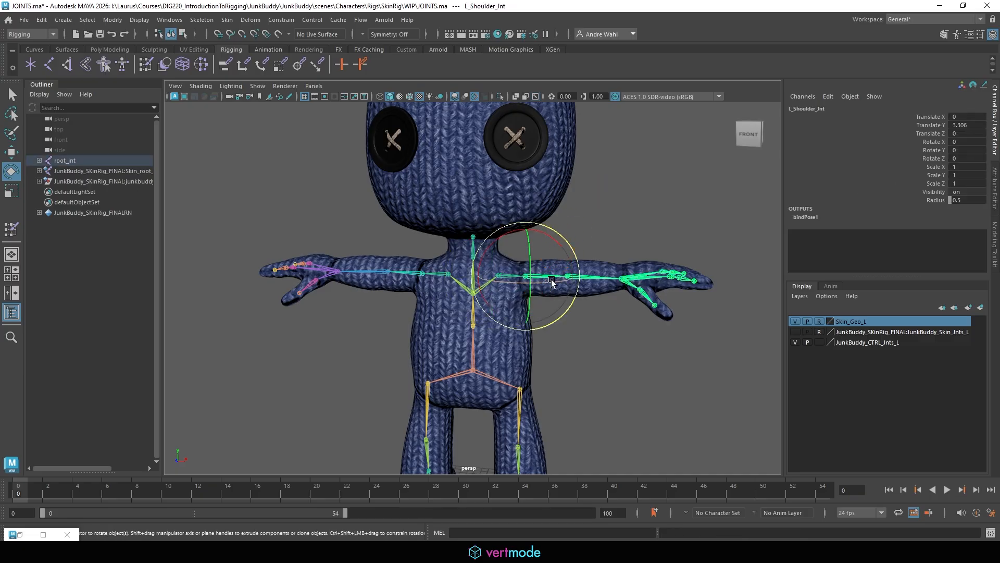
drag(551, 281, 650, 326)
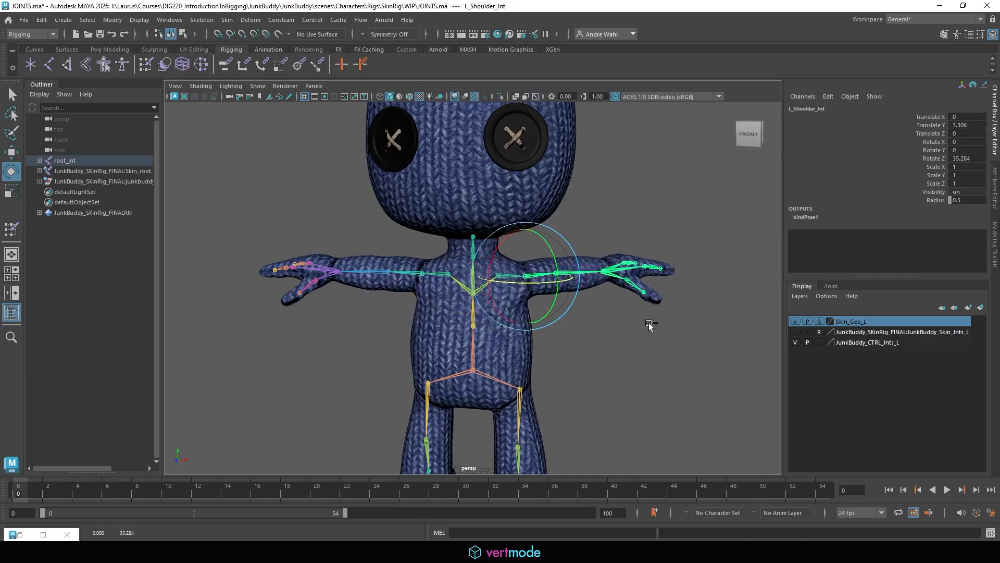
key(ctrl+z)
click(605, 301)
click(577, 279)
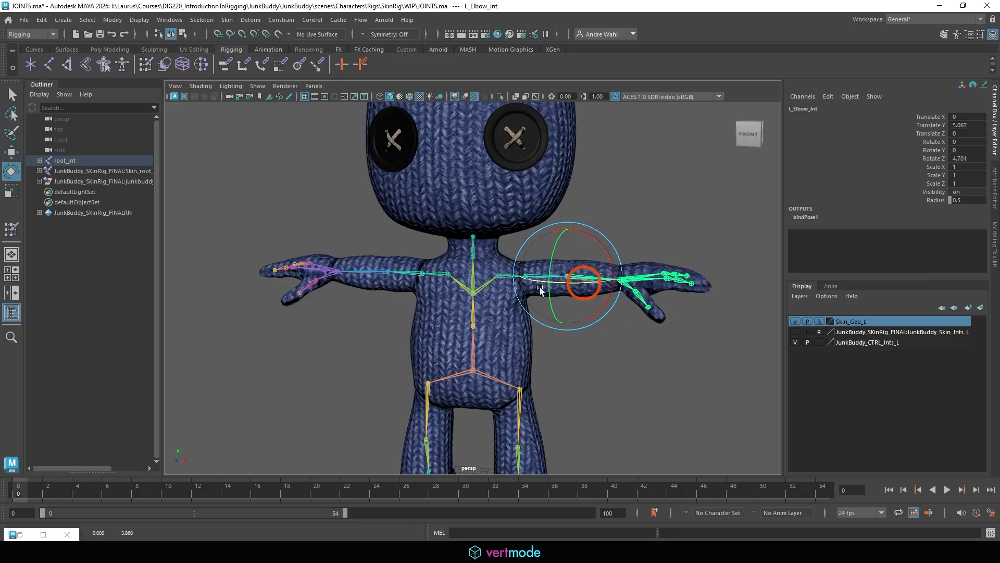
click(672, 229)
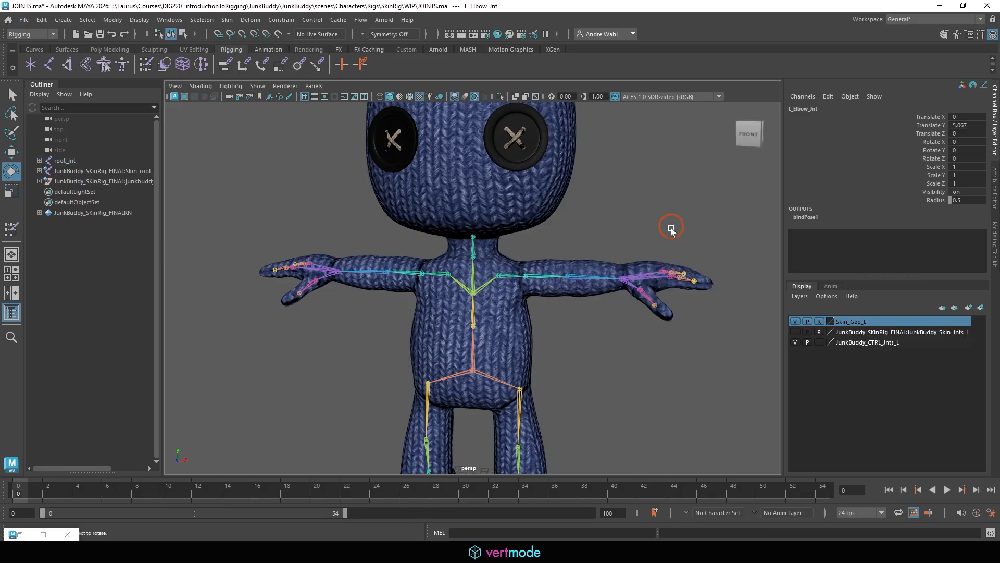
Step: Test-rotate the left wrist control joint, undo the rotation and clear the selection
click(631, 276)
alt+middle_drag(662, 266, 612, 259)
mouse_move(606, 232)
mouse_down()
mouse_move(594, 208)
mouse_move(638, 250)
mouse_move(706, 272)
mouse_move(582, 280)
mouse_move(610, 240)
mouse_up()
key(ctrl+z)
key(ctrl+z)
click(622, 223)
alt+middle_drag(601, 319, 611, 214)
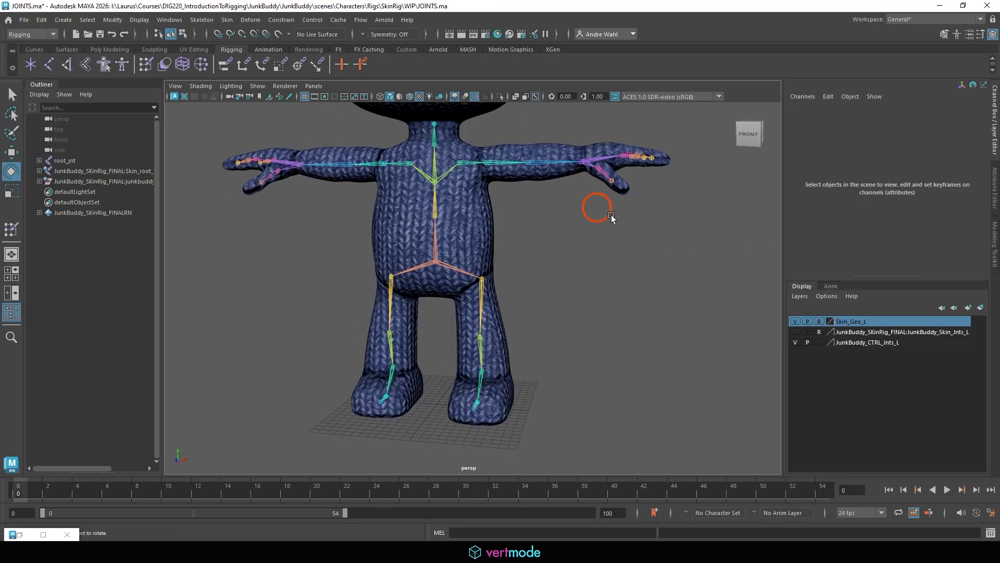
alt+drag(611, 215, 539, 236)
mouse_move(548, 238)
alt+middle_down()
mouse_move(555, 265)
mouse_move(558, 255)
alt+middle_up()
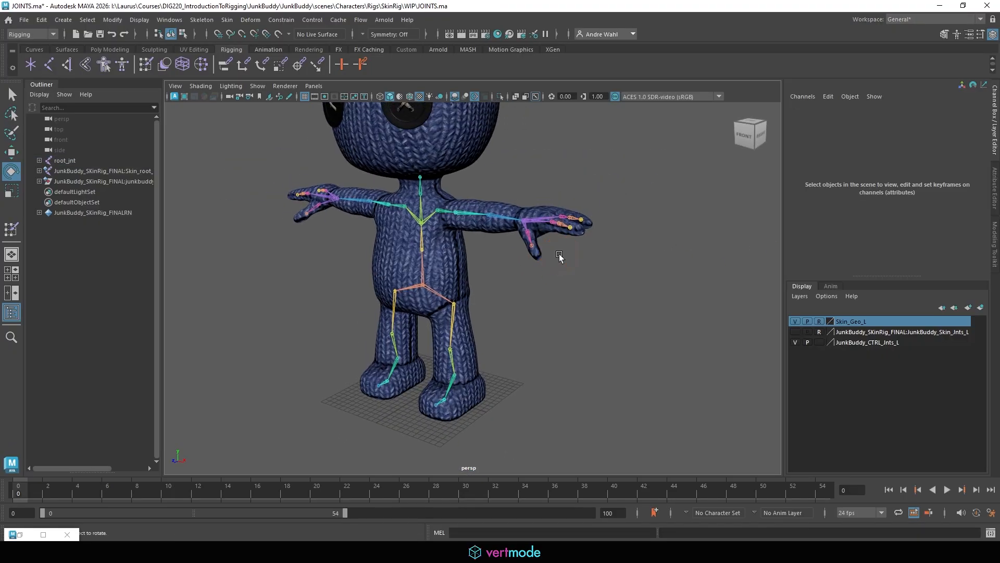
alt+right_drag(558, 254, 462, 251)
alt+middle_drag(462, 251, 434, 267)
mouse_move(434, 266)
alt+mouse_down()
mouse_move(444, 271)
mouse_move(440, 262)
alt+mouse_up()
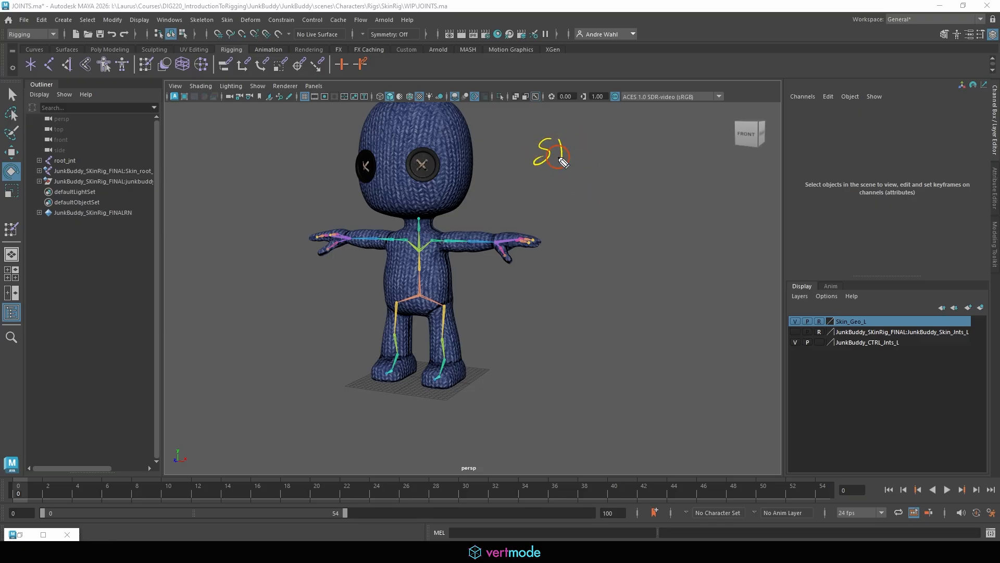
mouse_move(648, 157)
mouse_down()
mouse_move(662, 141)
mouse_move(748, 167)
mouse_move(799, 149)
mouse_up()
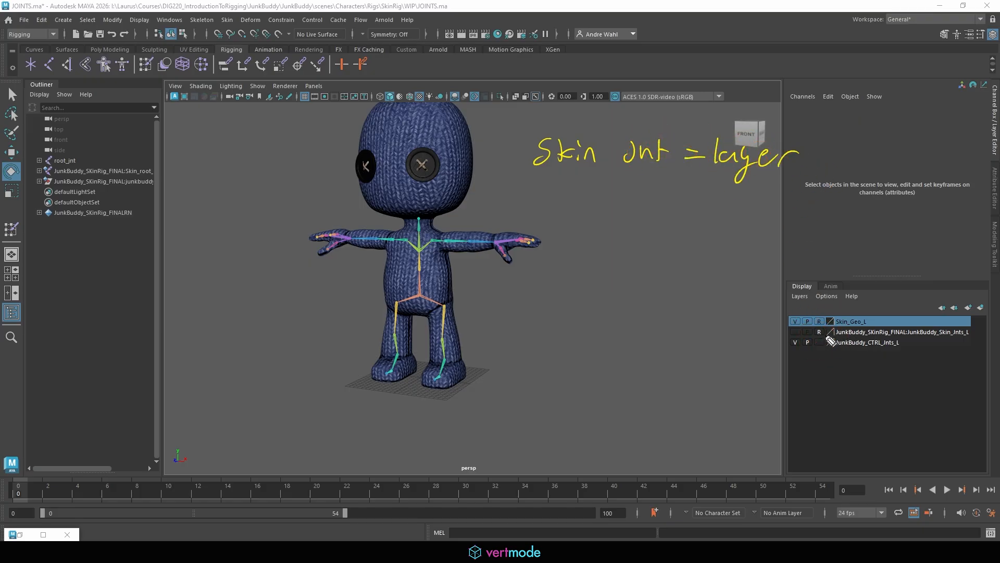
mouse_move(784, 333)
mouse_down()
mouse_move(973, 333)
mouse_move(791, 344)
mouse_move(738, 181)
mouse_move(754, 200)
mouse_up()
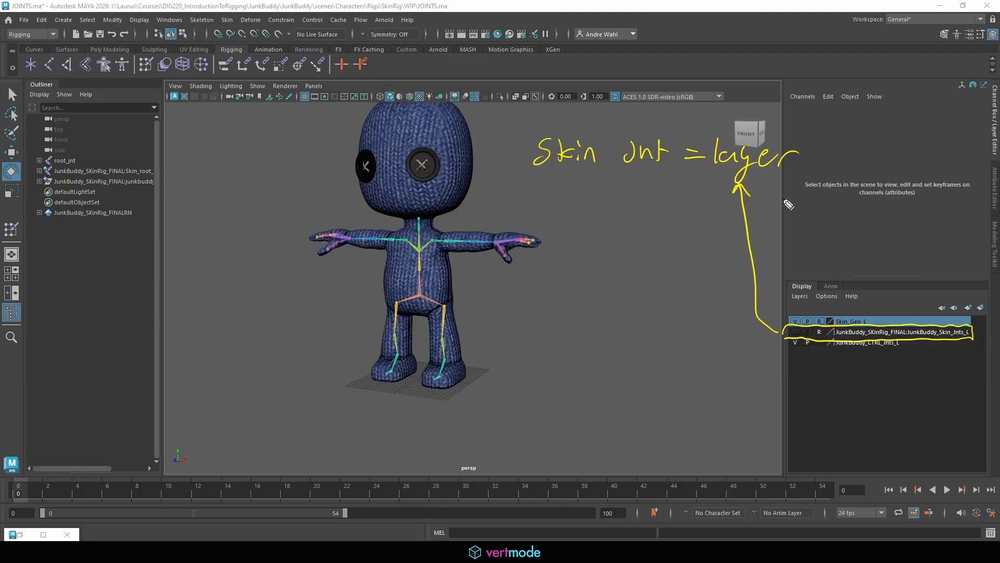
mouse_move(818, 169)
mouse_down()
mouse_move(814, 141)
mouse_move(859, 172)
mouse_move(815, 168)
mouse_move(828, 156)
mouse_move(822, 151)
mouse_move(848, 155)
mouse_up()
drag(820, 179, 818, 203)
mouse_move(820, 179)
mouse_down()
mouse_move(851, 180)
mouse_move(817, 204)
mouse_up()
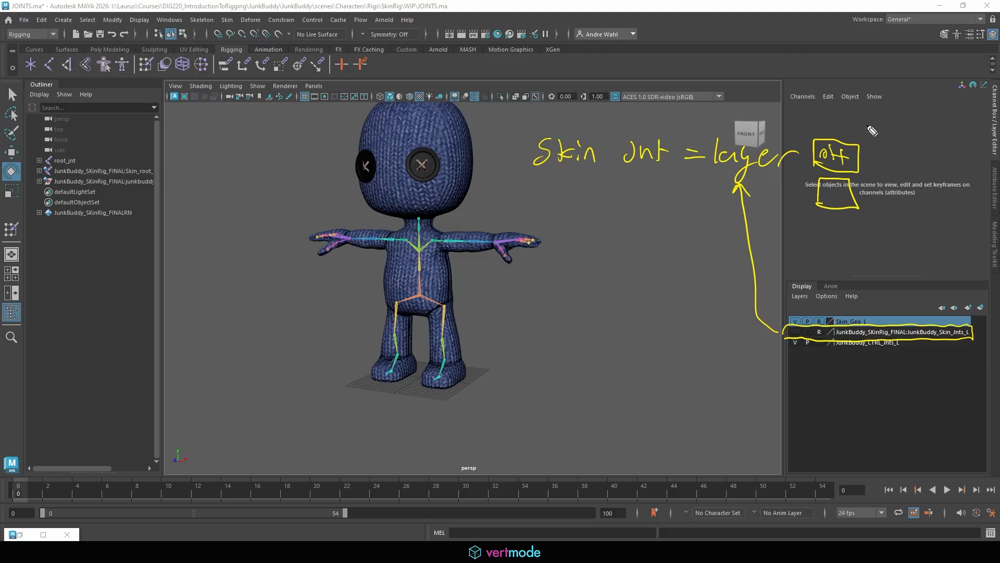
mouse_move(594, 205)
mouse_down()
mouse_move(584, 234)
mouse_move(598, 223)
mouse_move(622, 233)
mouse_up()
drag(634, 218, 630, 228)
drag(572, 247, 657, 241)
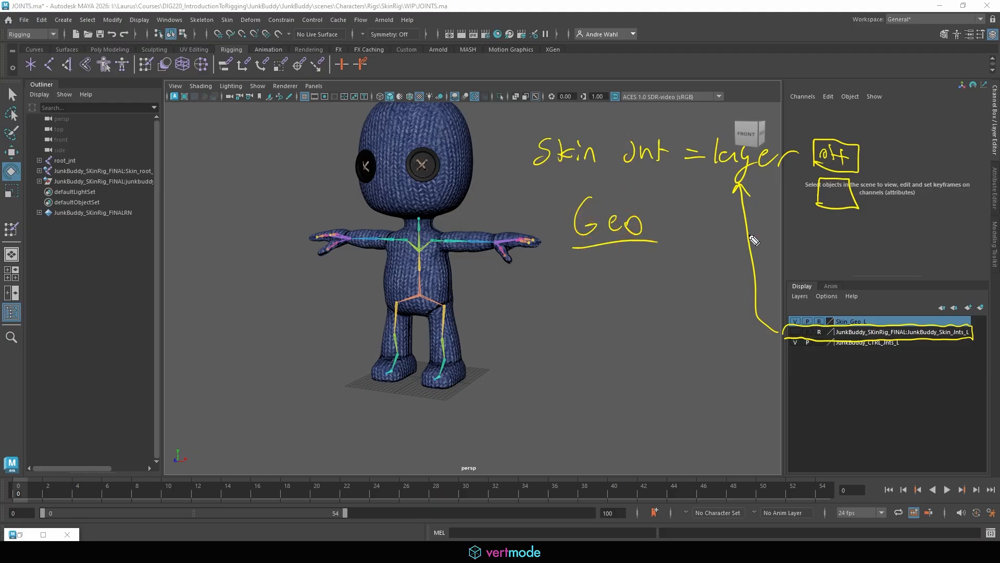
mouse_move(784, 332)
mouse_down()
mouse_move(866, 307)
mouse_move(828, 329)
mouse_move(774, 335)
mouse_up()
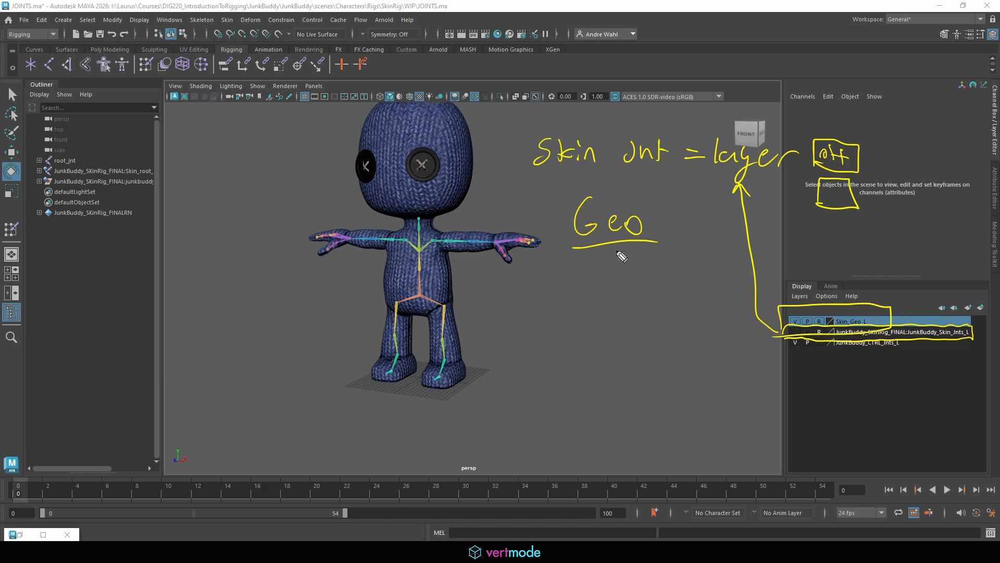
mouse_move(611, 251)
mouse_down()
mouse_move(741, 296)
mouse_move(835, 284)
mouse_move(821, 307)
mouse_move(833, 315)
mouse_up()
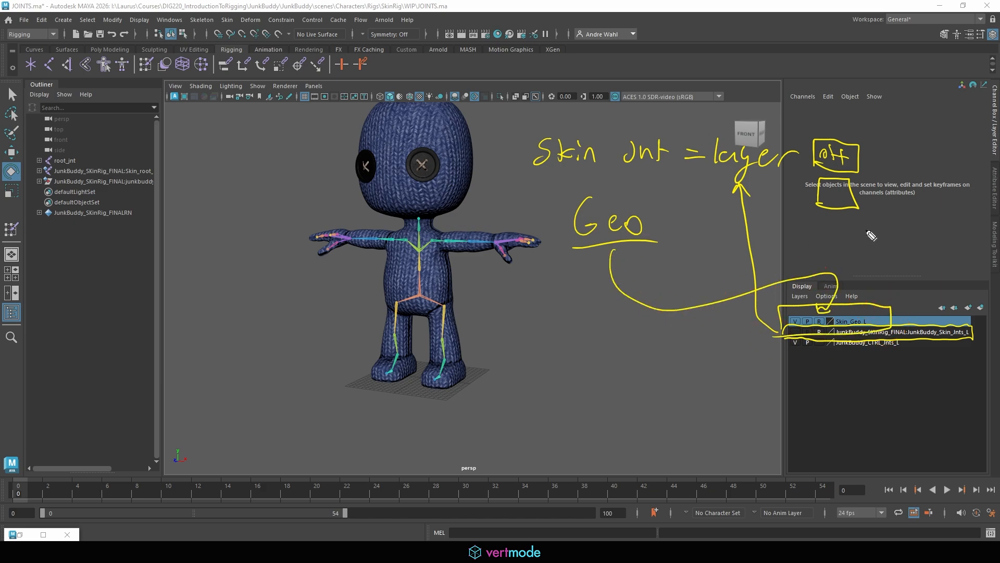
drag(850, 254, 880, 276)
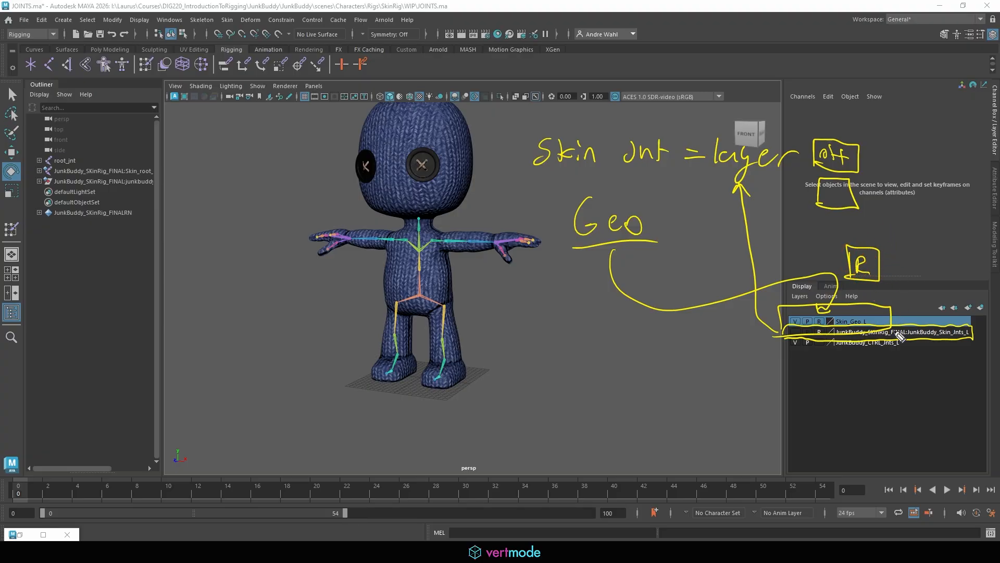
key(Escape)
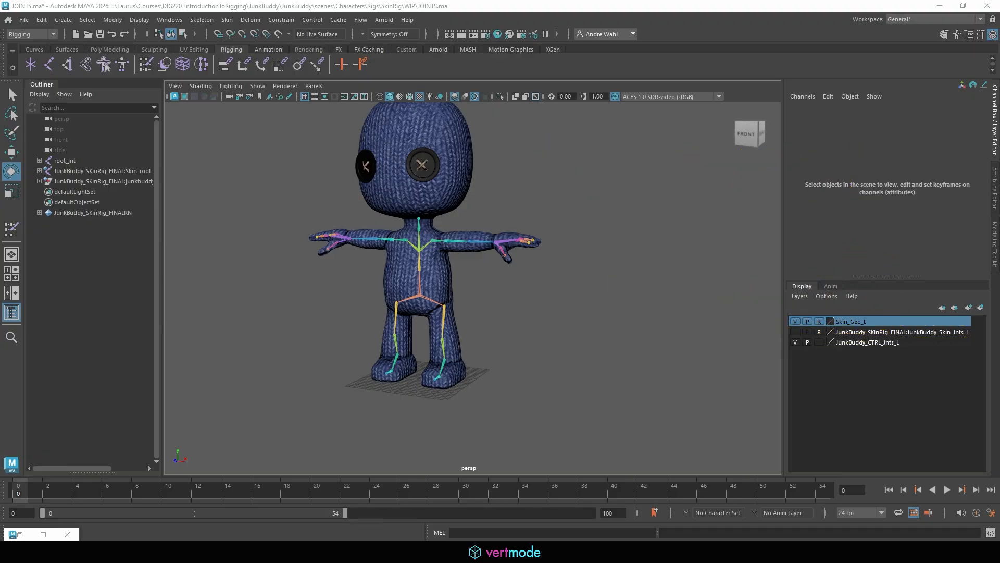
Step: Start saving the scene under a new name and create a WIP subfolder inside the Rigs ControlRig folder
alt+middle_drag(386, 171, 397, 215)
click(26, 19)
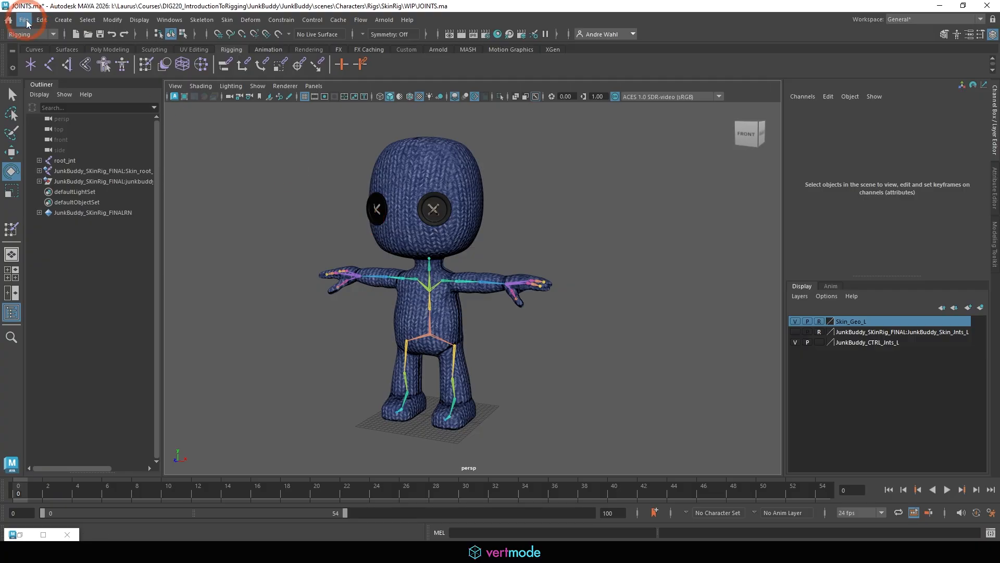
click(56, 74)
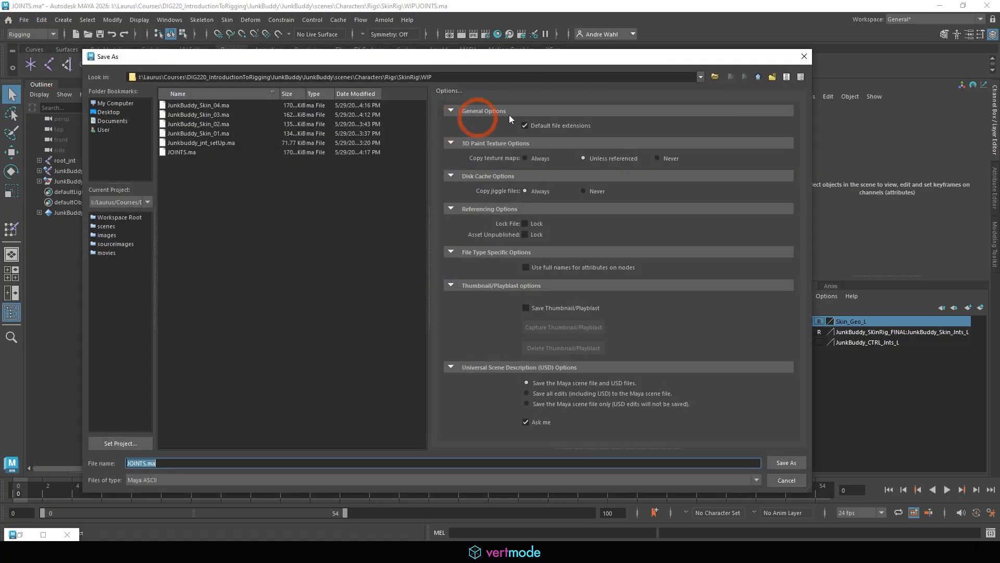
click(758, 77)
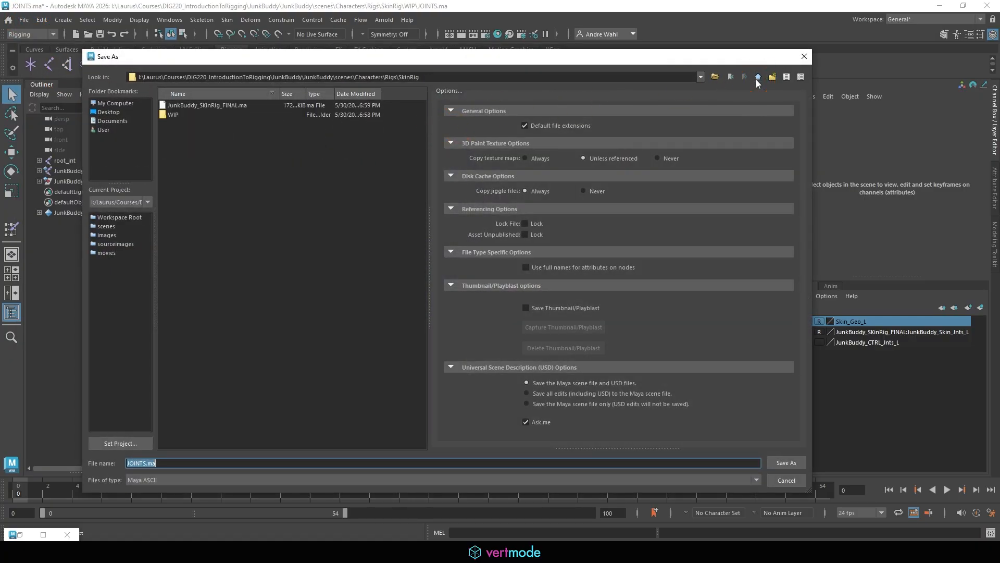
double_click(183, 114)
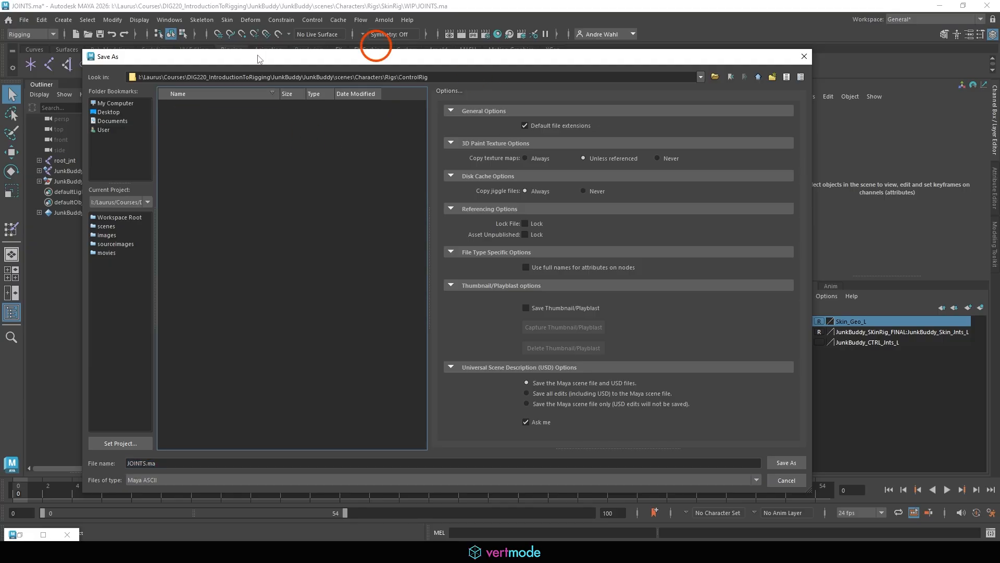
right_click(265, 179)
click(268, 195)
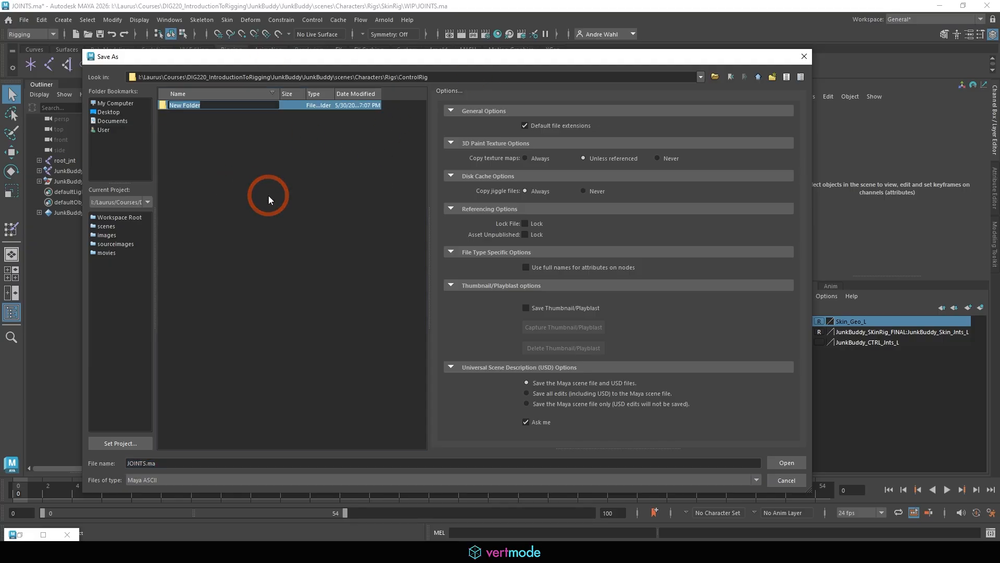
text(WIP)
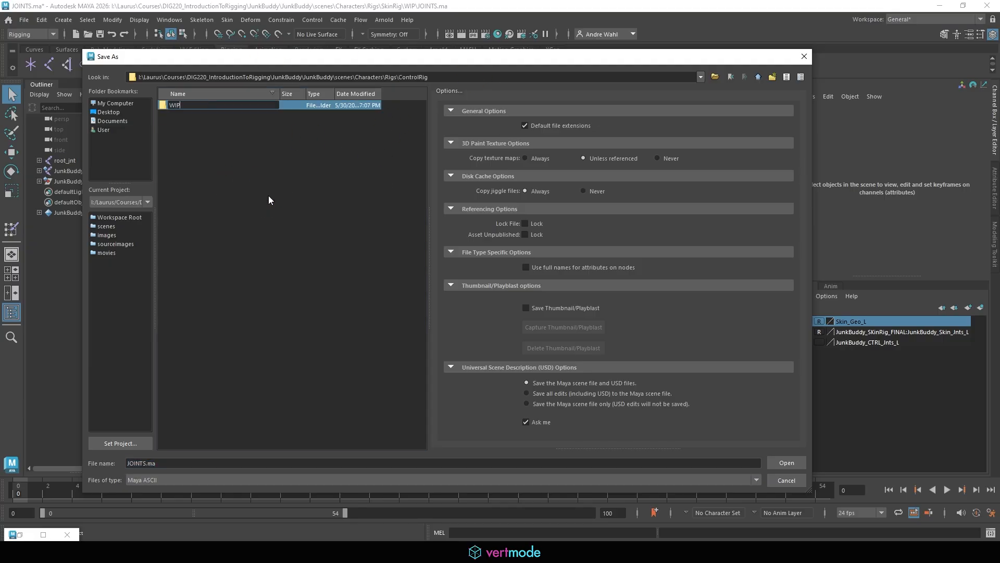
key(Return)
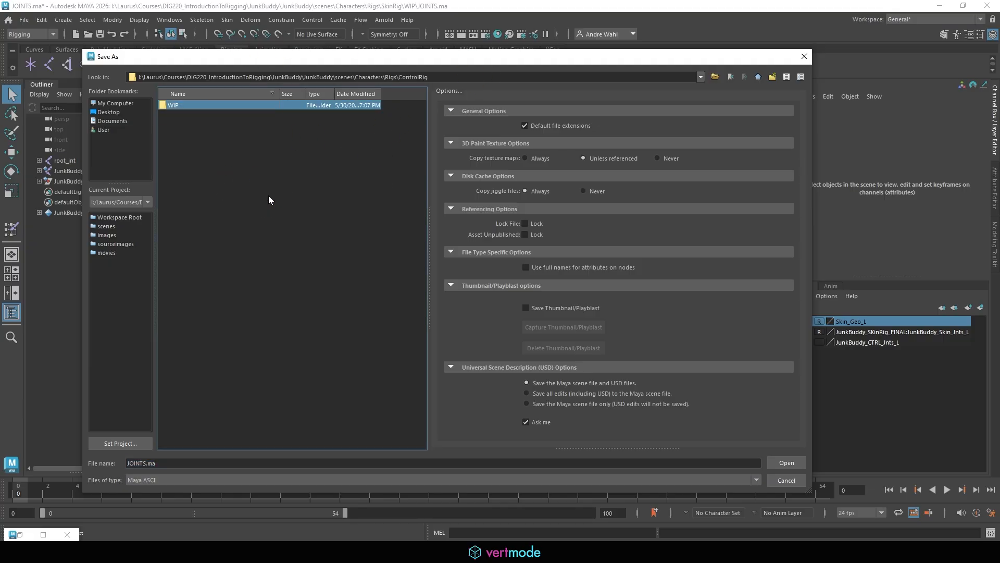
Step: Save the scene as Junkbuddy_ctrl_Rig_01 in the ControlRig folder's WIP subfolder
double_click(188, 108)
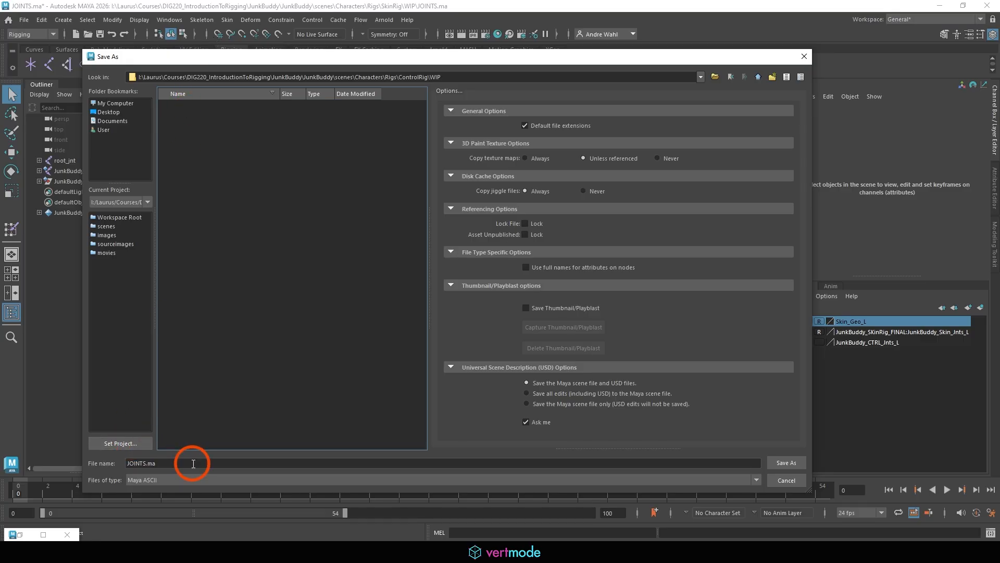
text(Junkb)
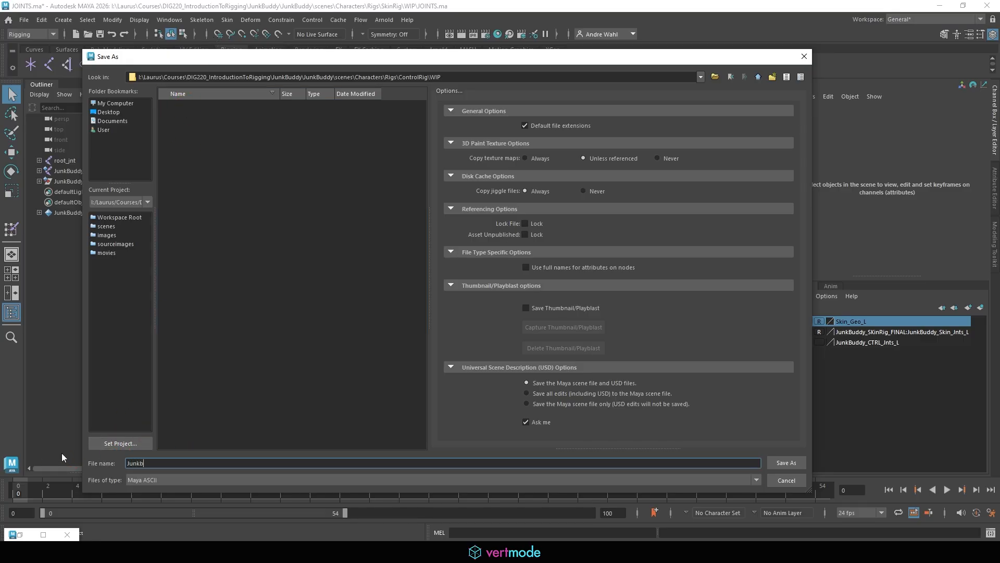
text(uddy_ctrl_Rig_01)
click(785, 464)
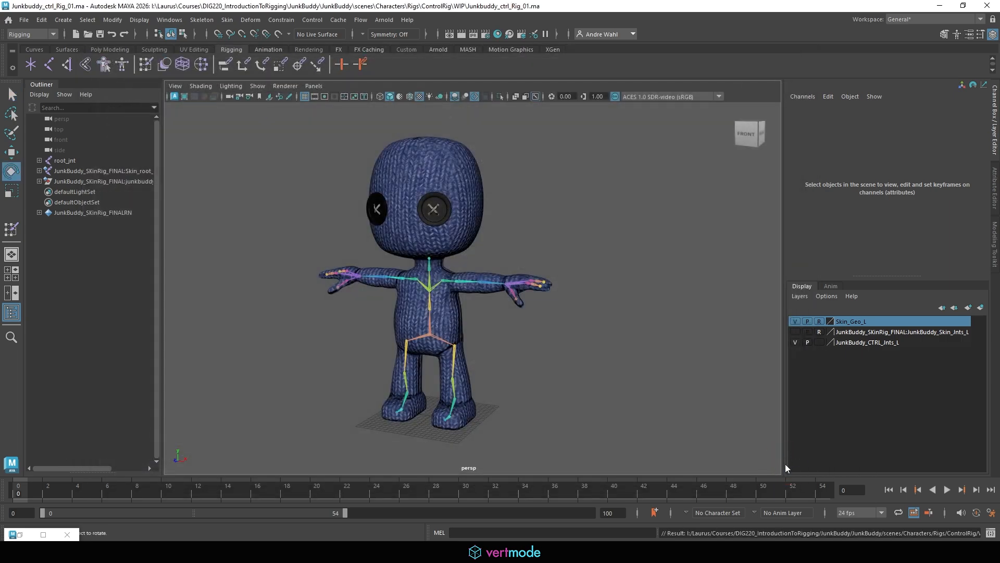